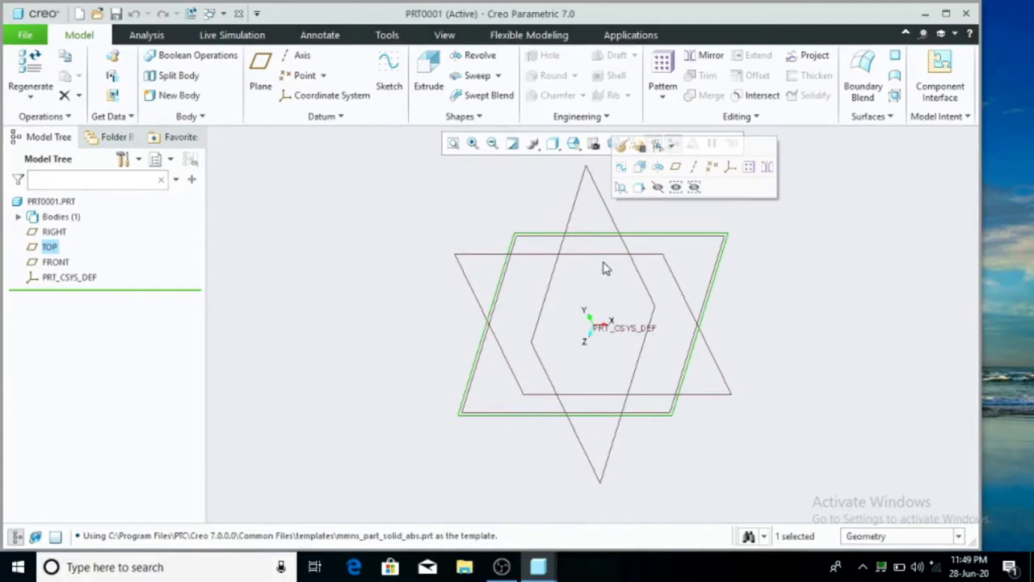
# Start an extrusion on the FRONT plane and sketch a rectangle about 906 by 237 mm around the origin
pyautogui.click(607, 259)
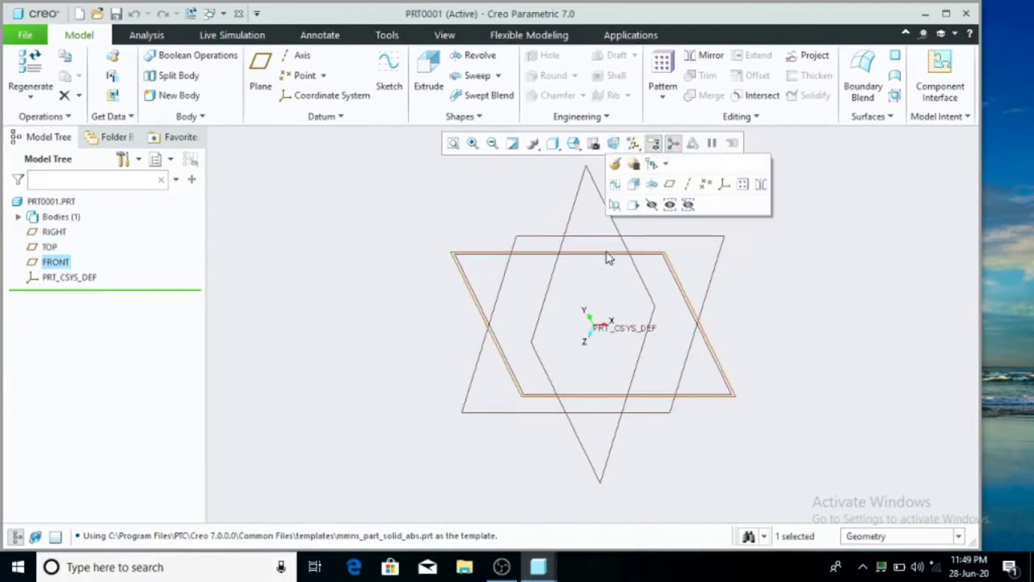
pyautogui.click(428, 77)
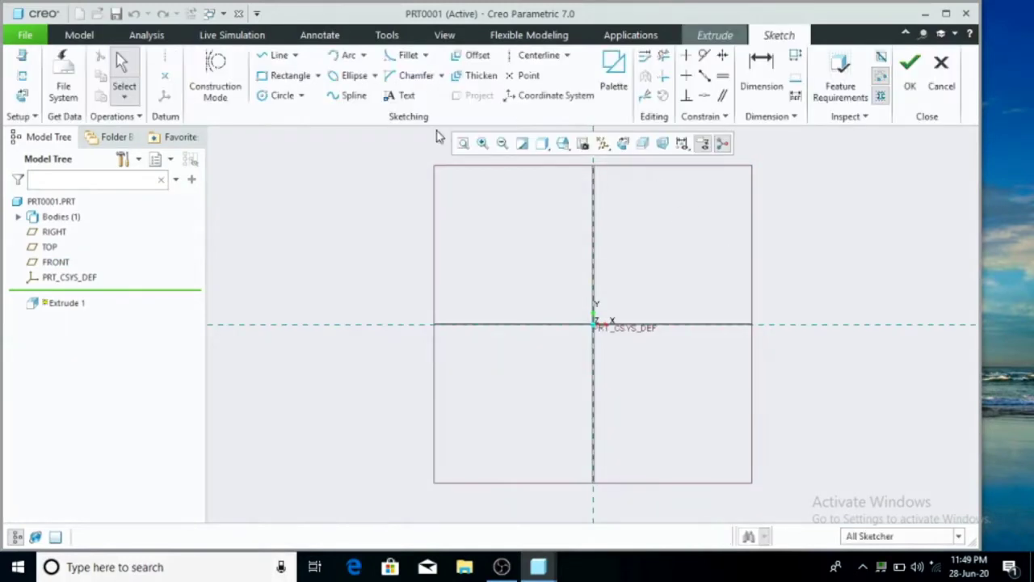
pyautogui.click(284, 77)
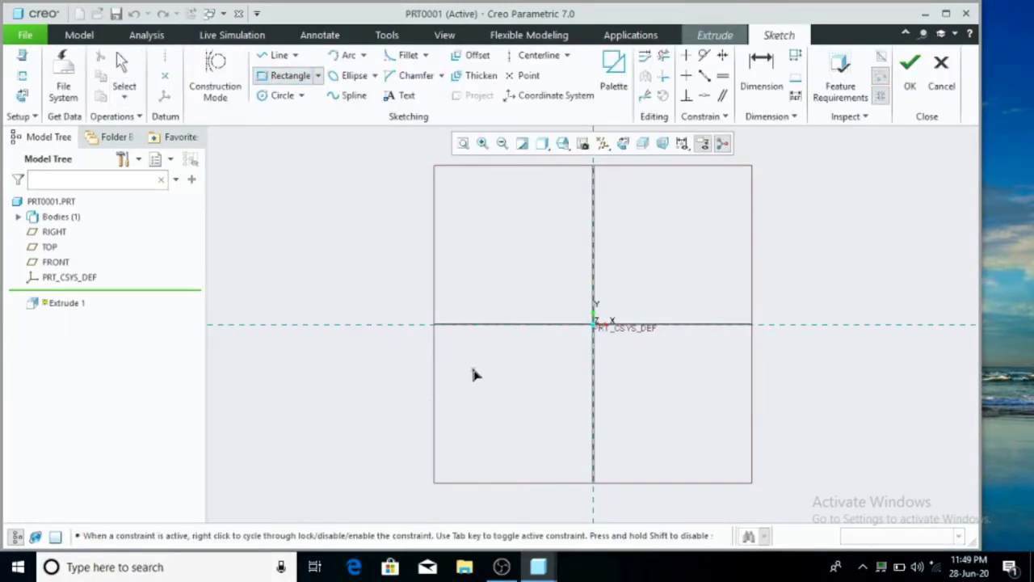
pyautogui.click(341, 380)
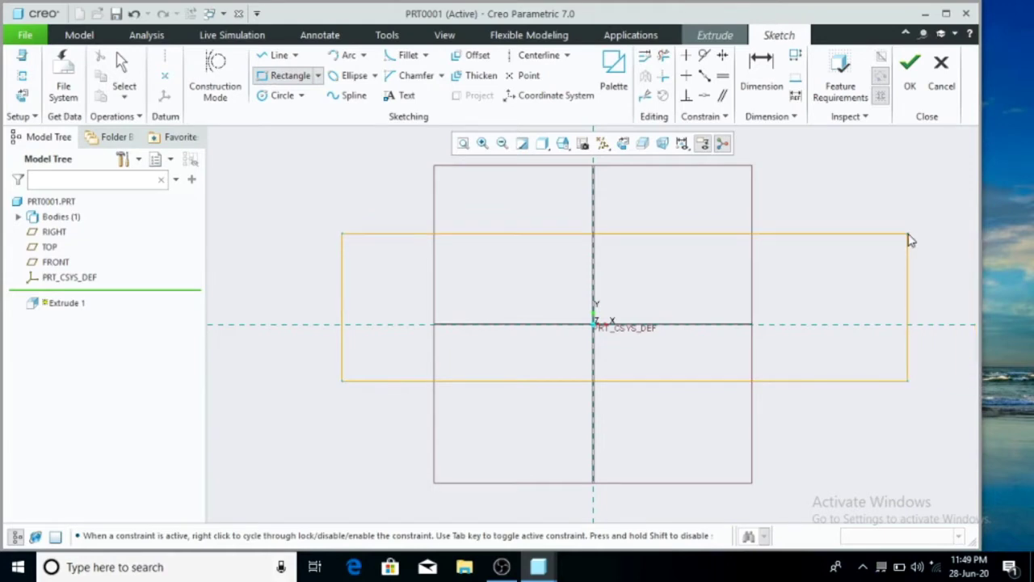
pyautogui.click(909, 235)
pyautogui.click(124, 71)
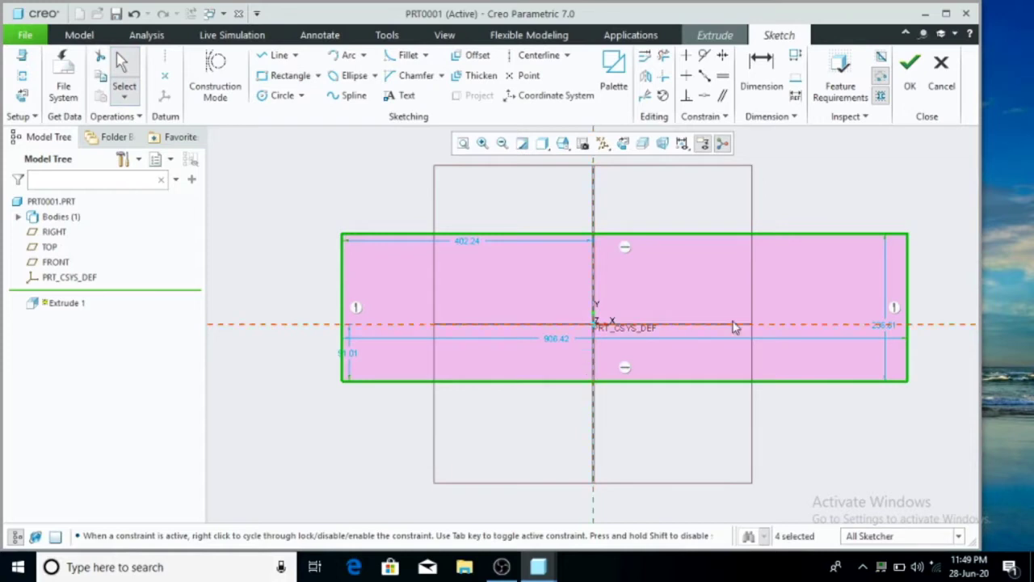
# Set the rectangle's height to 400 mm and its width to 1000 mm
pyautogui.click(883, 329)
pyautogui.doubleClick(883, 330)
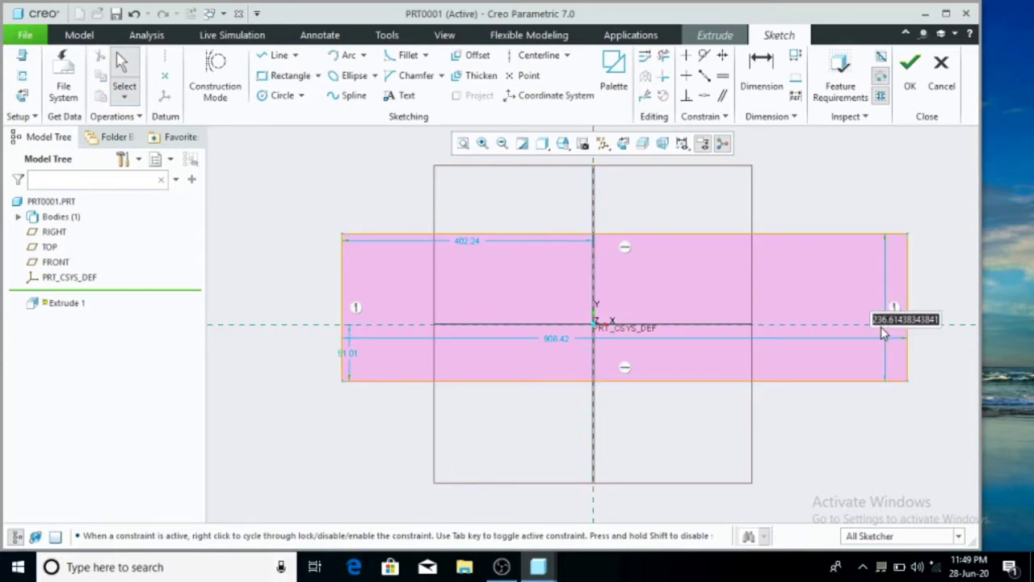
pyautogui.write('400')
pyautogui.press('Return')
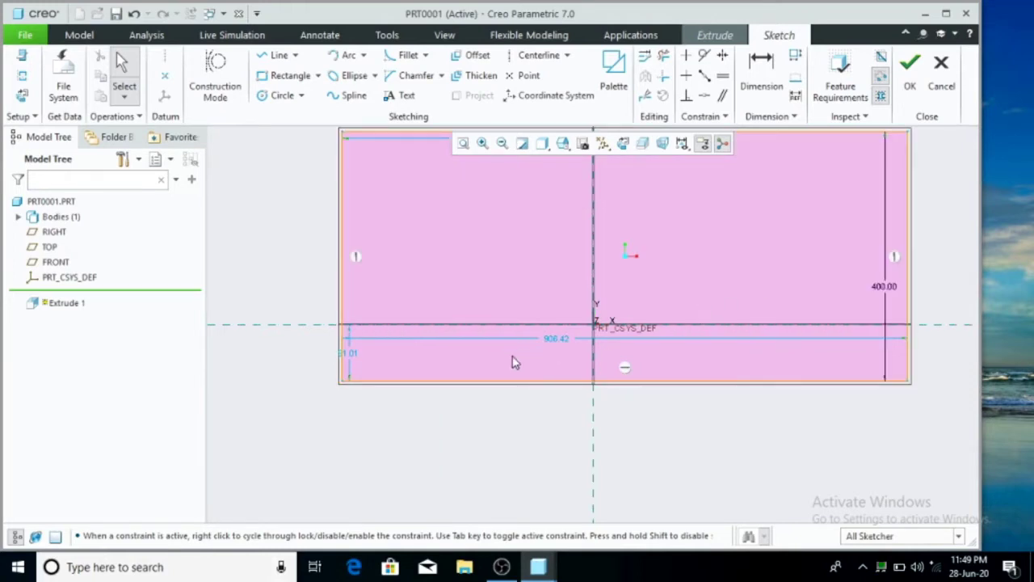
pyautogui.click(549, 342)
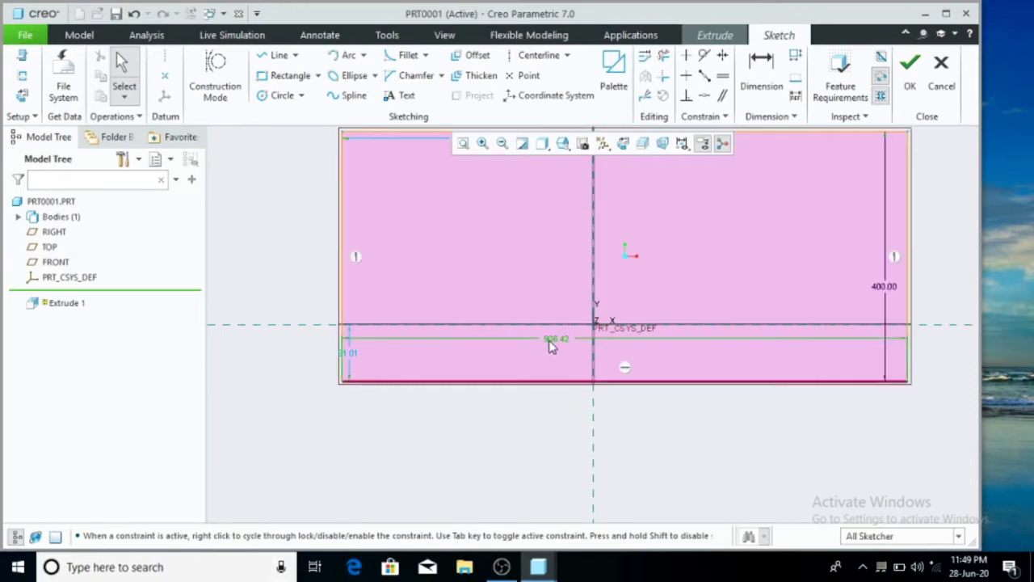
pyautogui.doubleClick(550, 346)
pyautogui.write('1000')
pyautogui.press('Return')
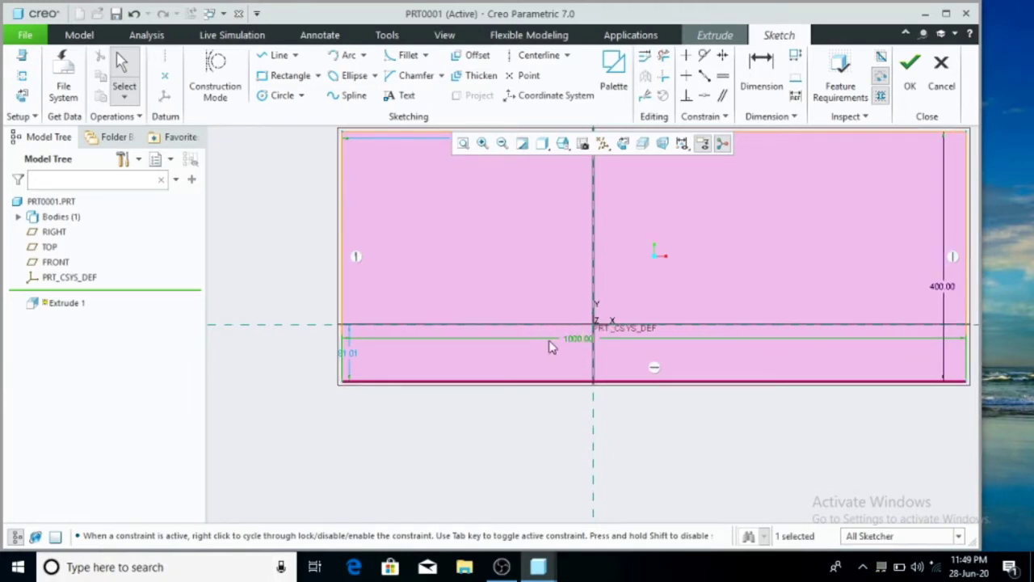
# Center the rectangle on the origin by setting its lower edge offset to 200 mm and its left edge offset to 500 mm
pyautogui.doubleClick(355, 356)
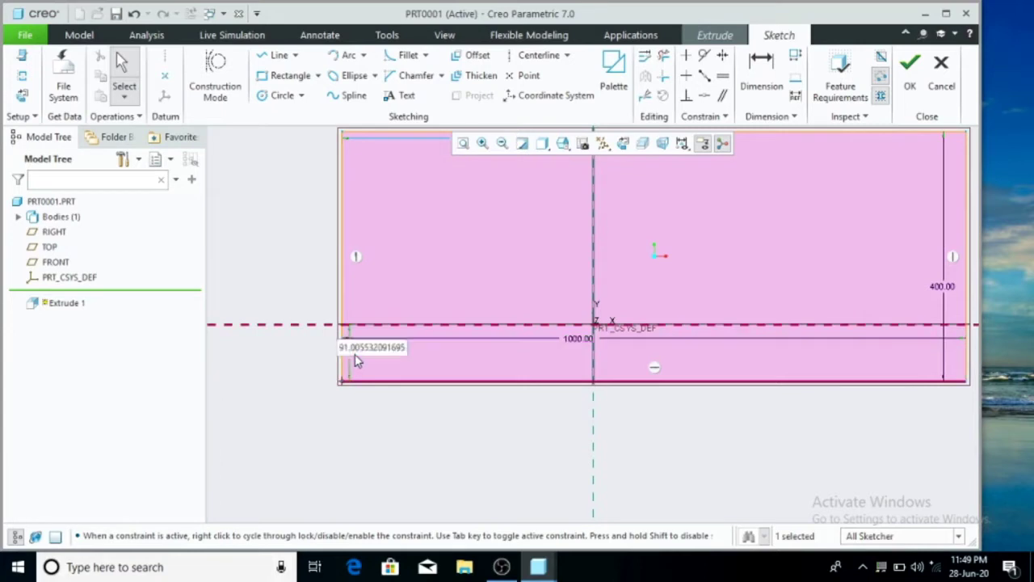
pyautogui.write('200')
pyautogui.press('Return')
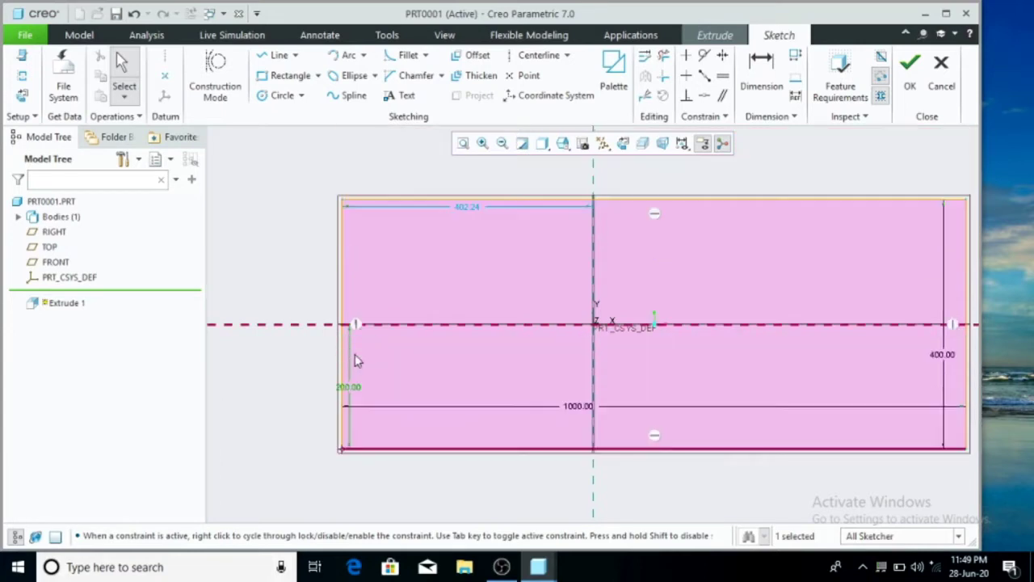
pyautogui.click(473, 208)
pyautogui.doubleClick(473, 211)
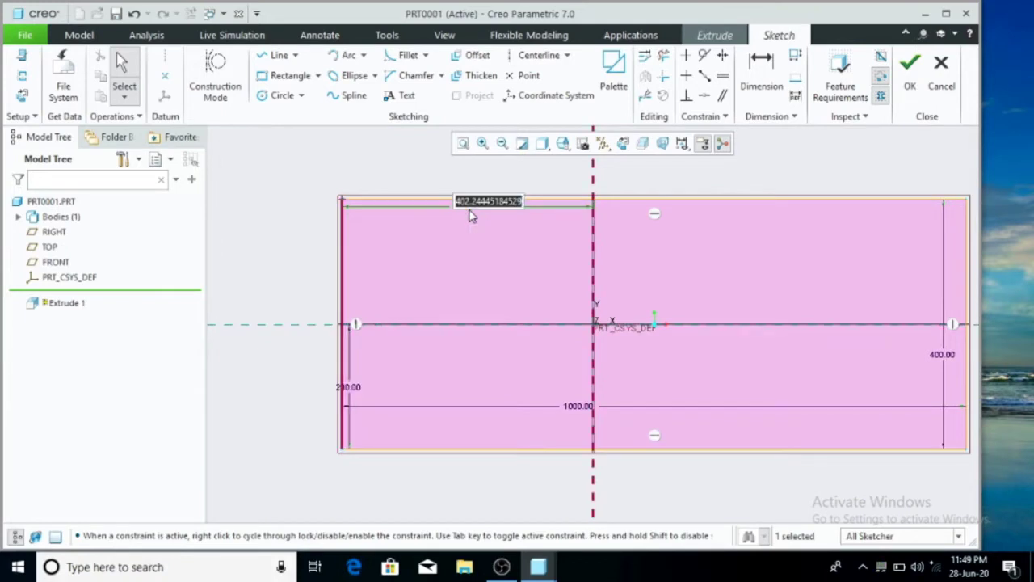
pyautogui.write('4')
pyautogui.write('5')
pyautogui.write('00')
pyautogui.press('Return')
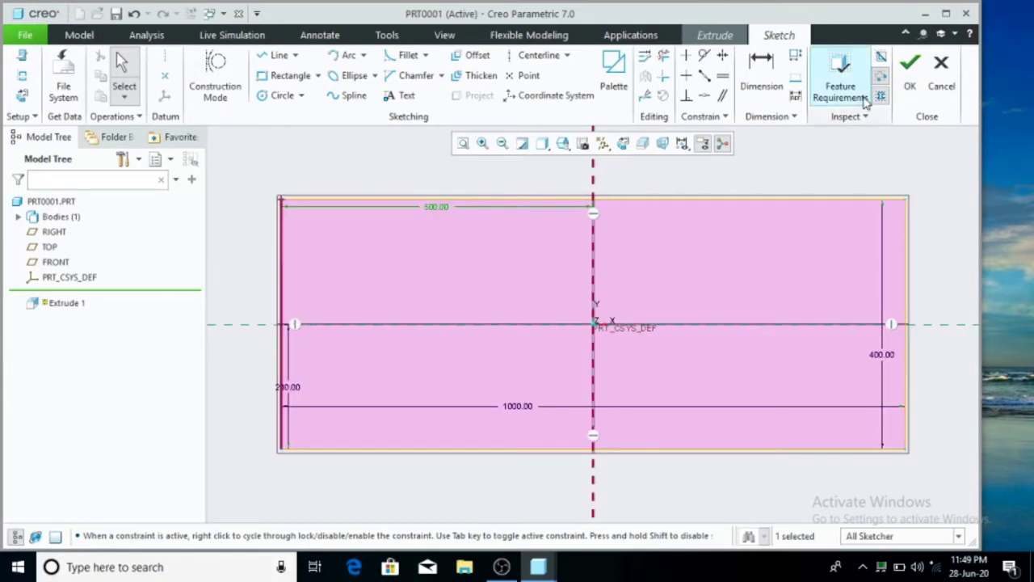
# Finish the sketch and extrude the rectangle 50 mm as a solid, with the direction flipped behind the FRONT plane
pyautogui.click(911, 81)
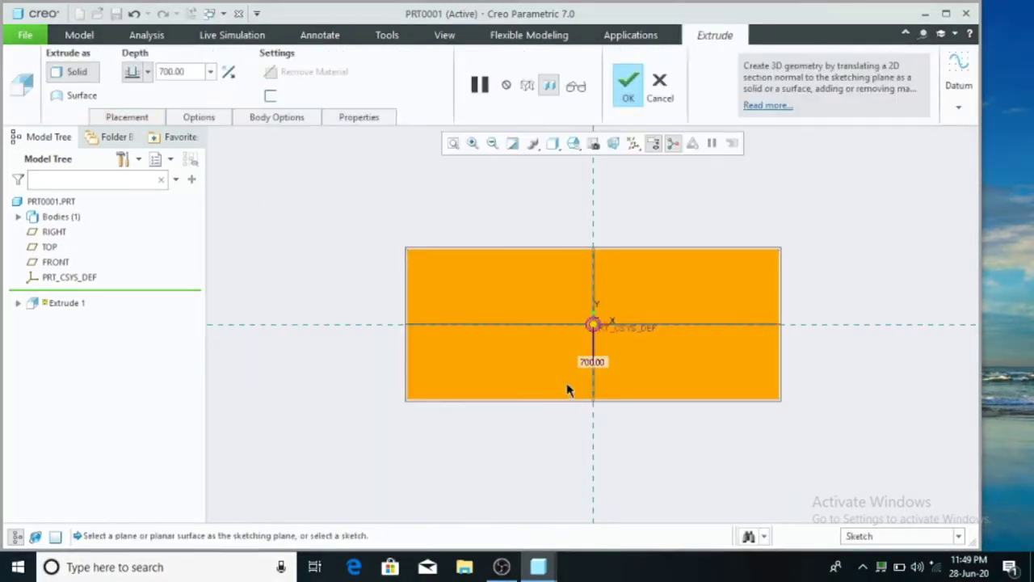
pyautogui.doubleClick(599, 362)
pyautogui.write('50')
pyautogui.press('Return')
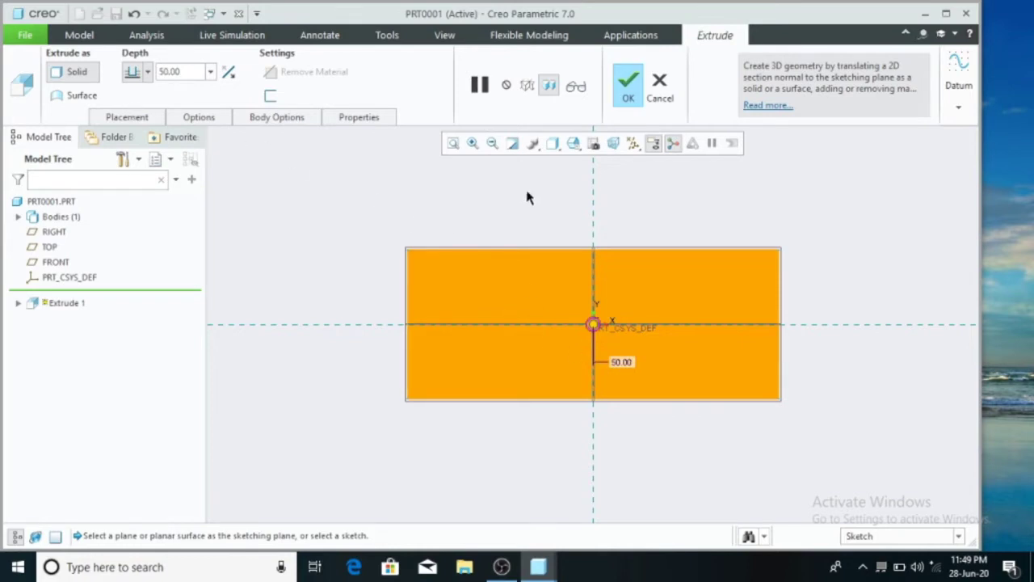
pyautogui.click(574, 144)
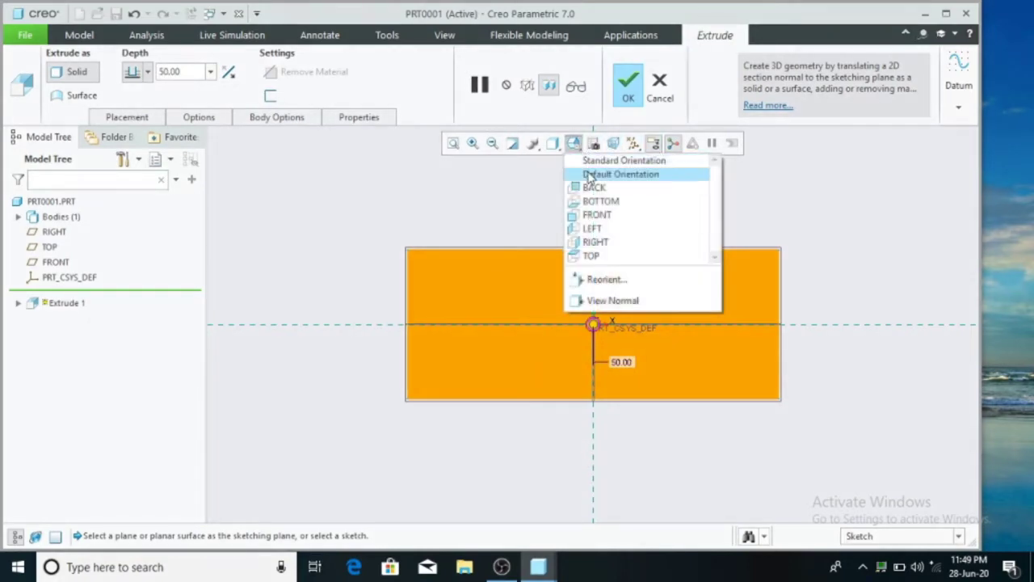
pyautogui.click(621, 175)
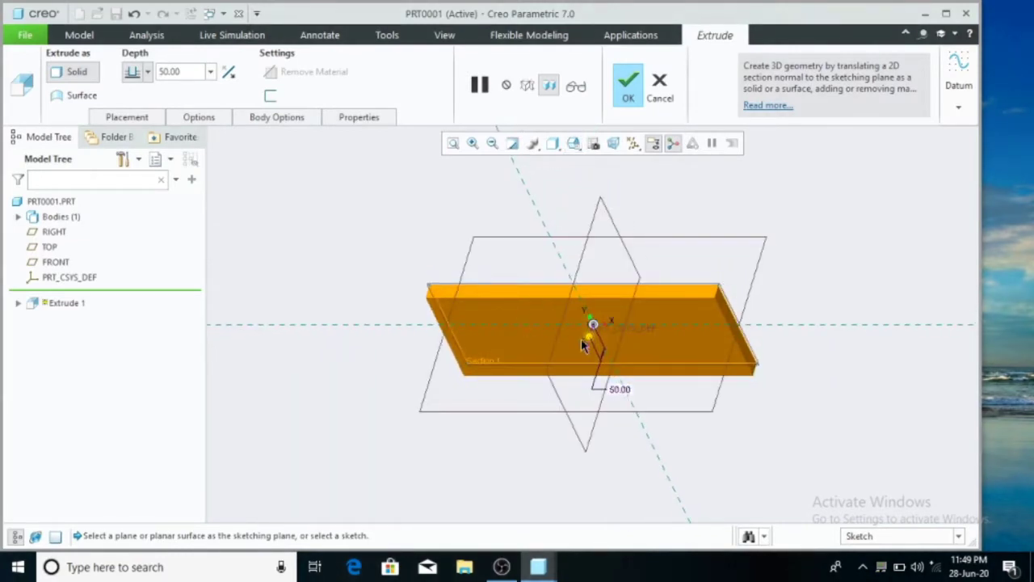
pyautogui.click(587, 347)
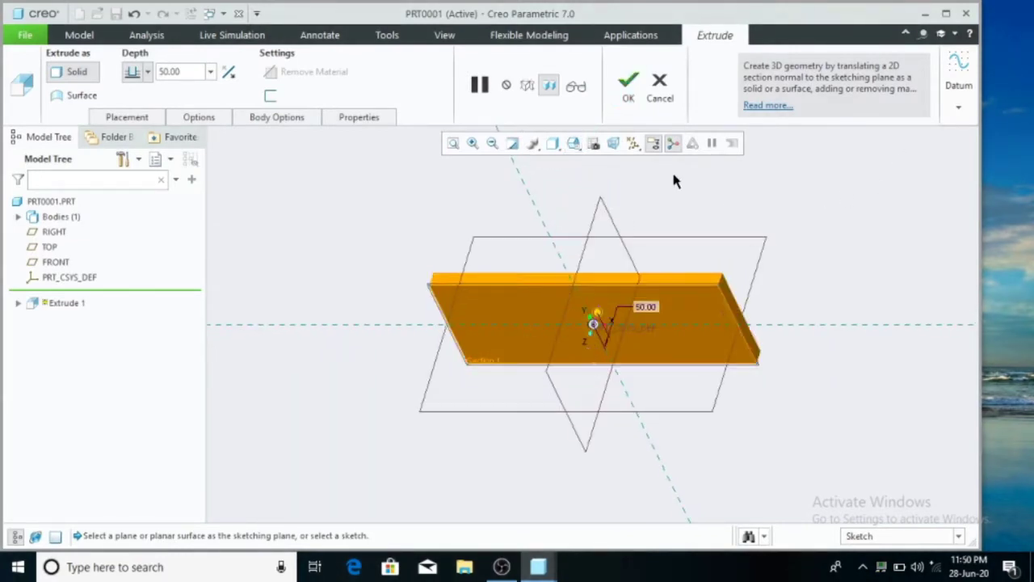
pyautogui.click(626, 81)
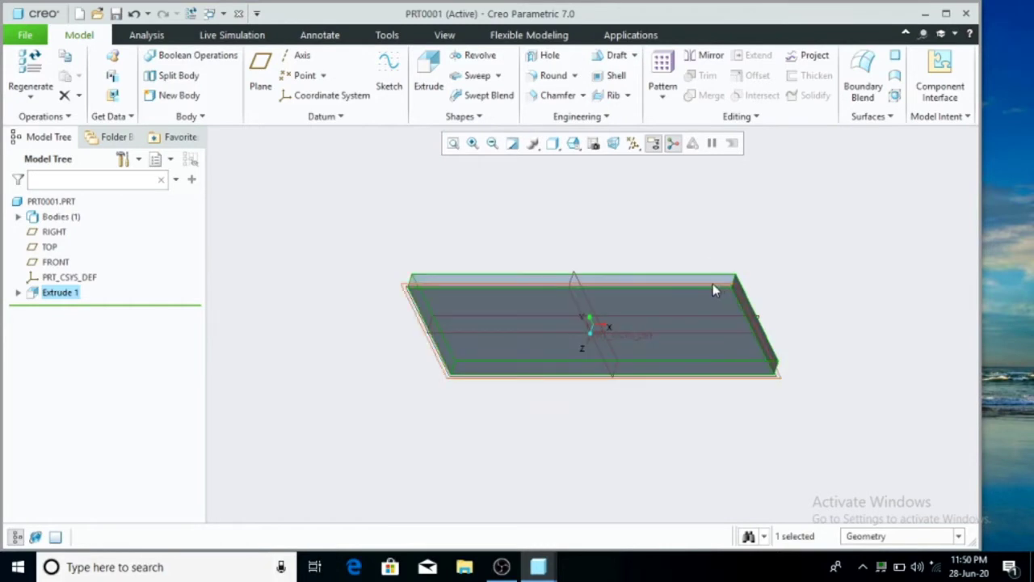
# Orient the model to the BACK view and select the plate's large back face
pyautogui.click(575, 144)
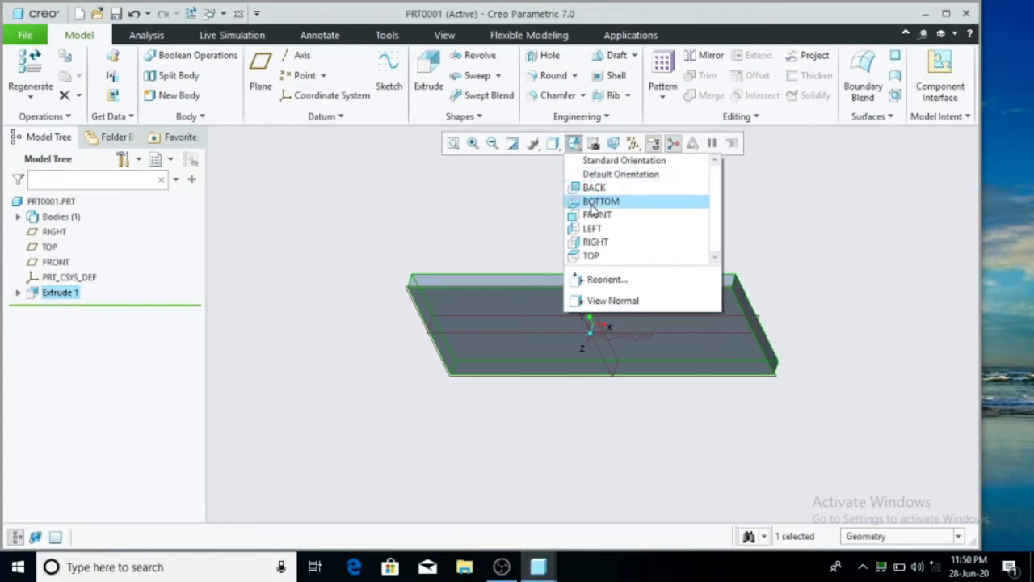
pyautogui.click(592, 256)
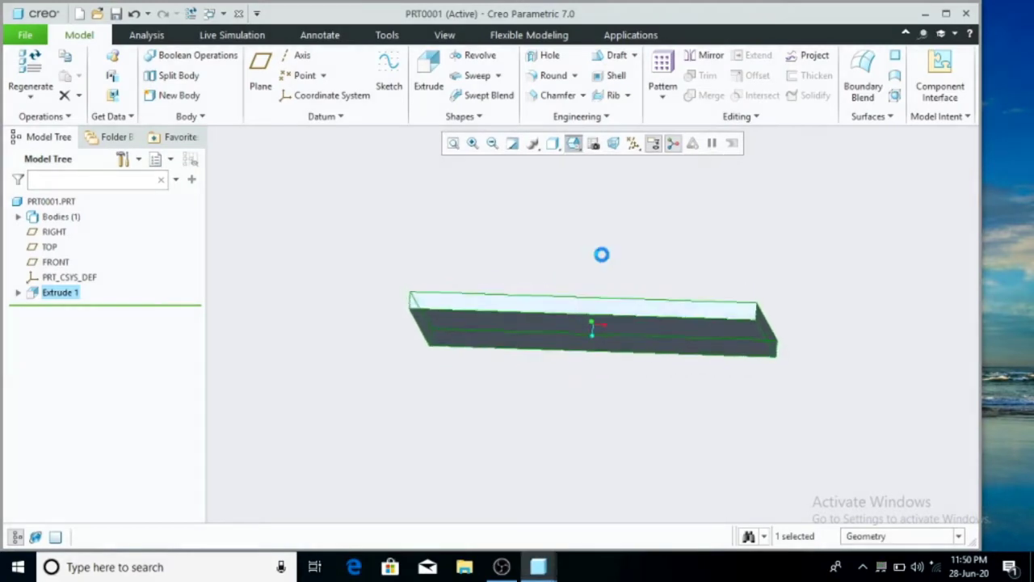
pyautogui.click(573, 144)
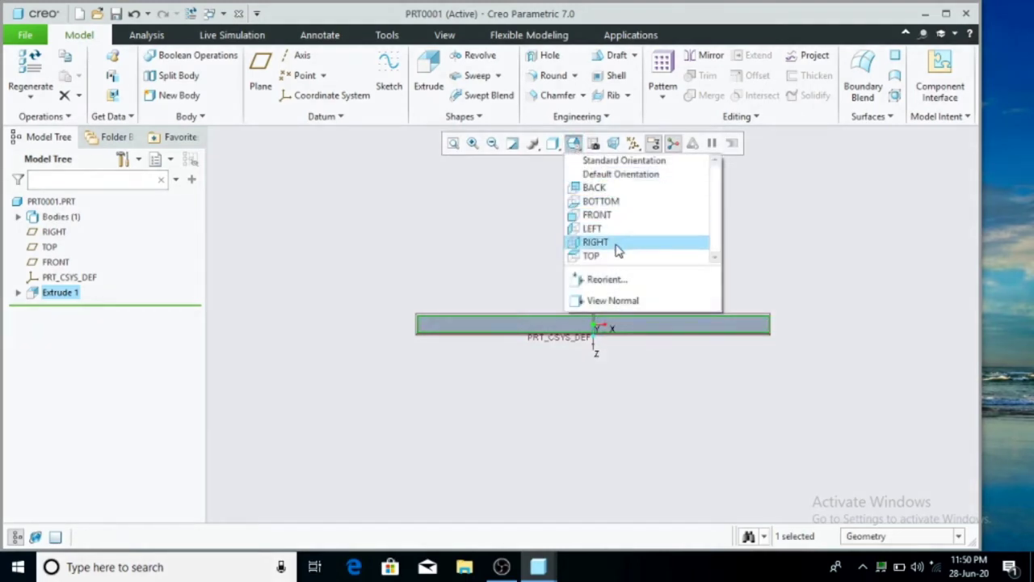
pyautogui.click(607, 188)
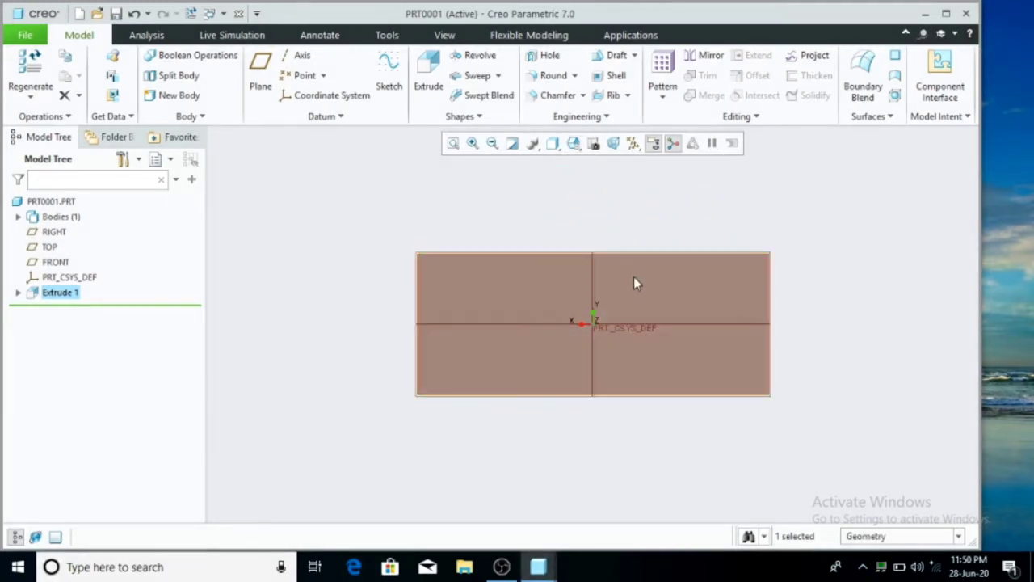
pyautogui.click(581, 283)
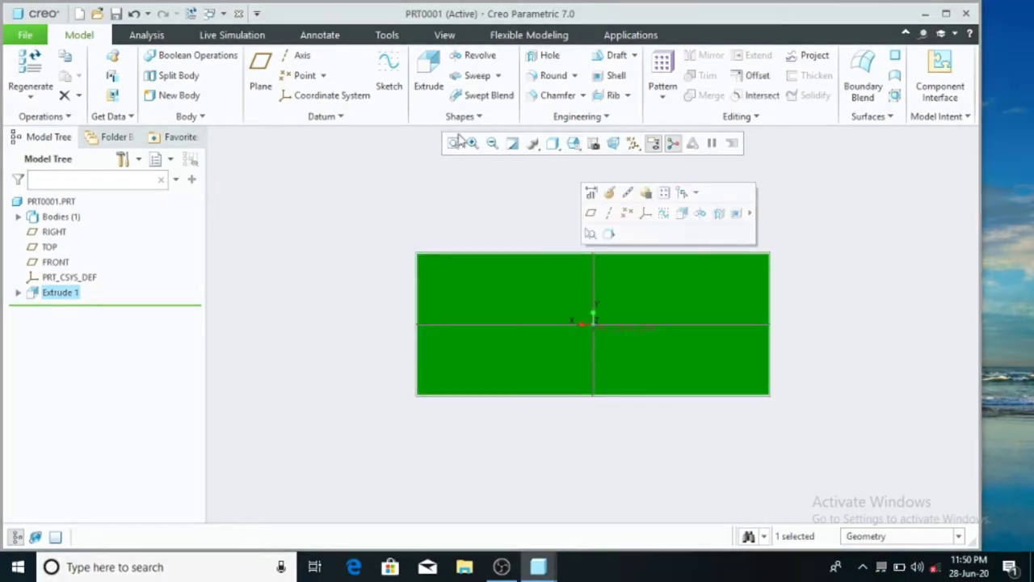
pyautogui.click(389, 77)
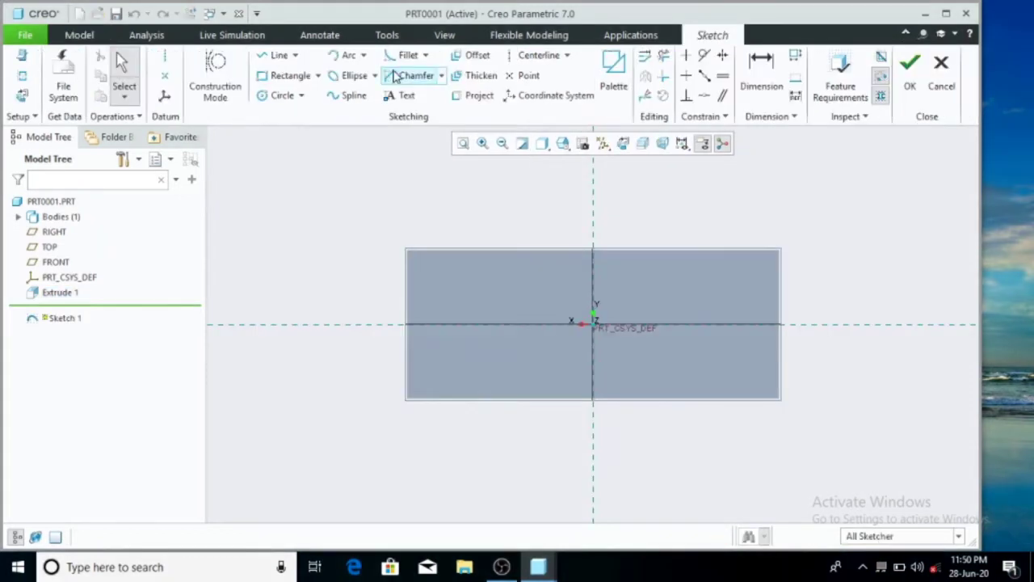
pyautogui.click(941, 73)
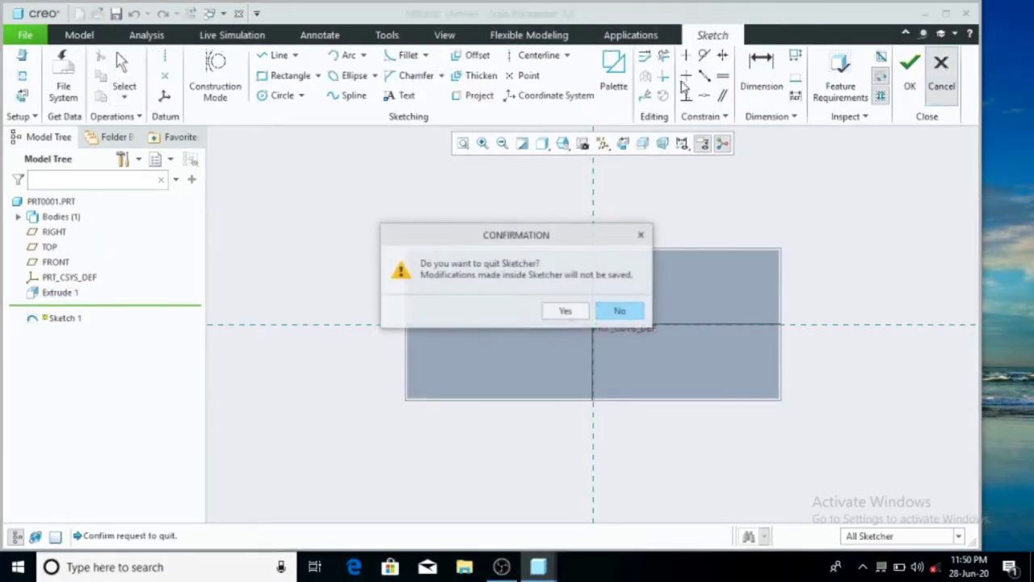
pyautogui.click(578, 314)
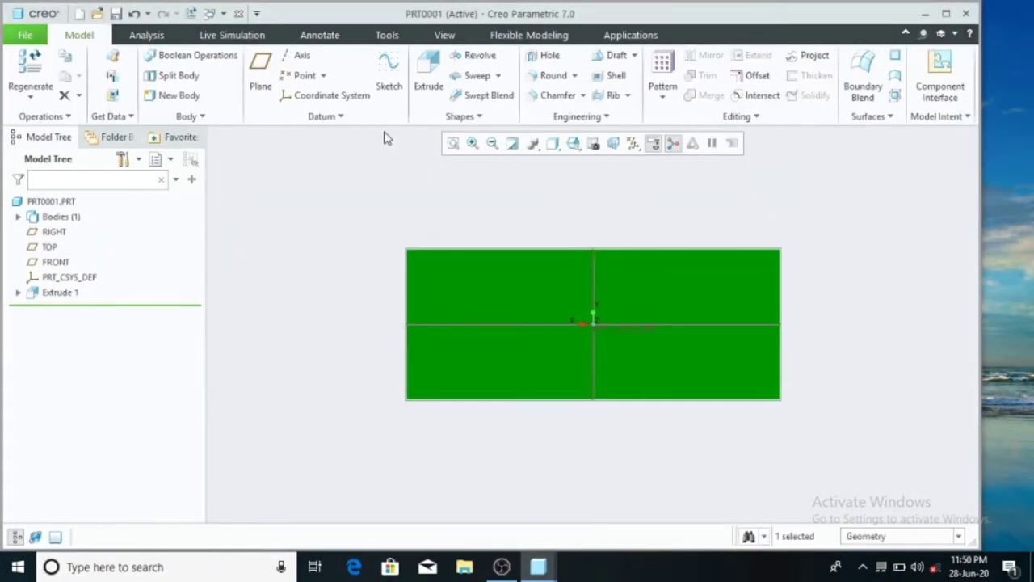
# Start a second extrusion on the plate's back face and add its two short side surfaces as sketch references
pyautogui.click(426, 78)
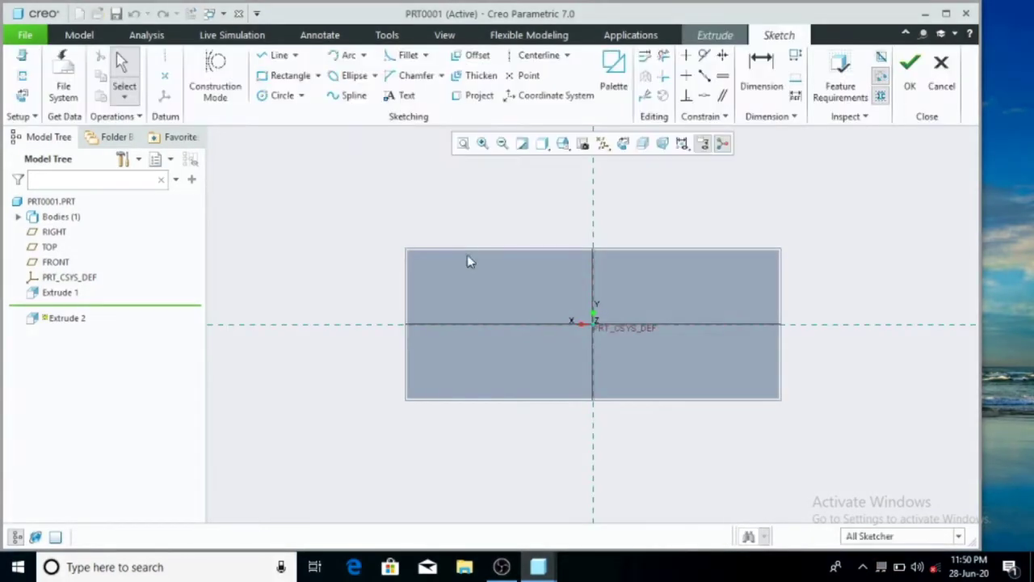
pyautogui.click(287, 76)
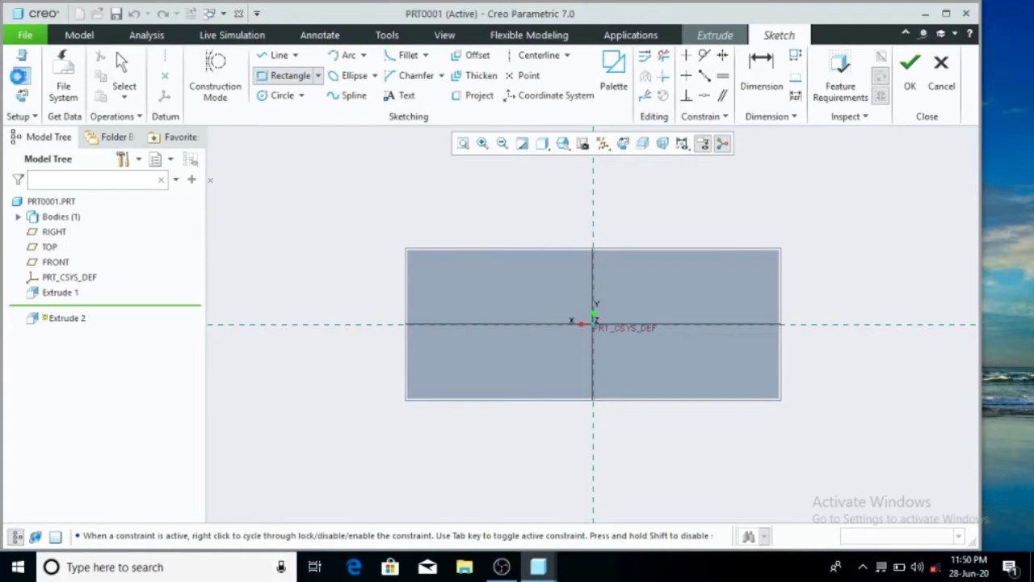
pyautogui.click(21, 75)
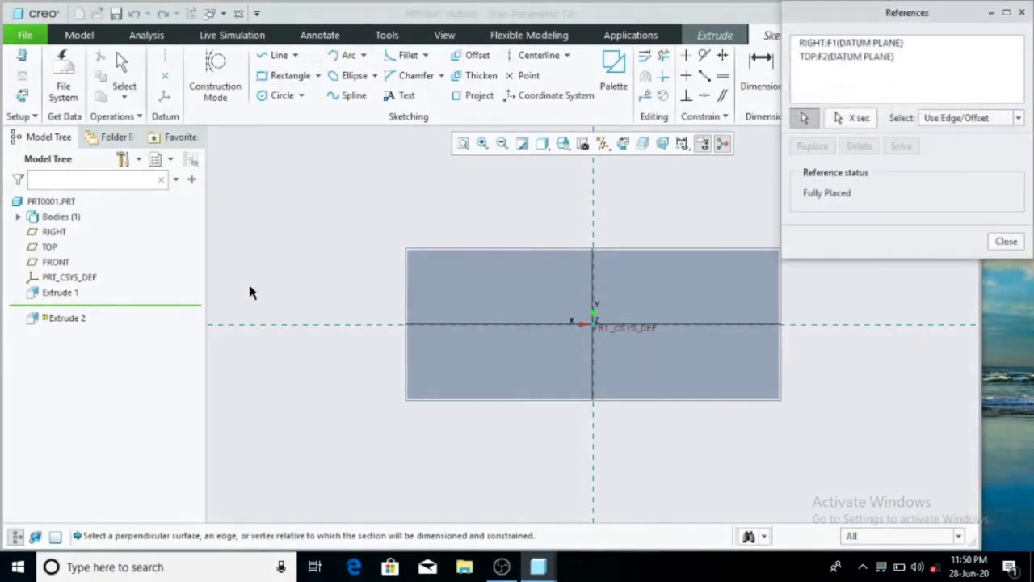
pyautogui.click(409, 324)
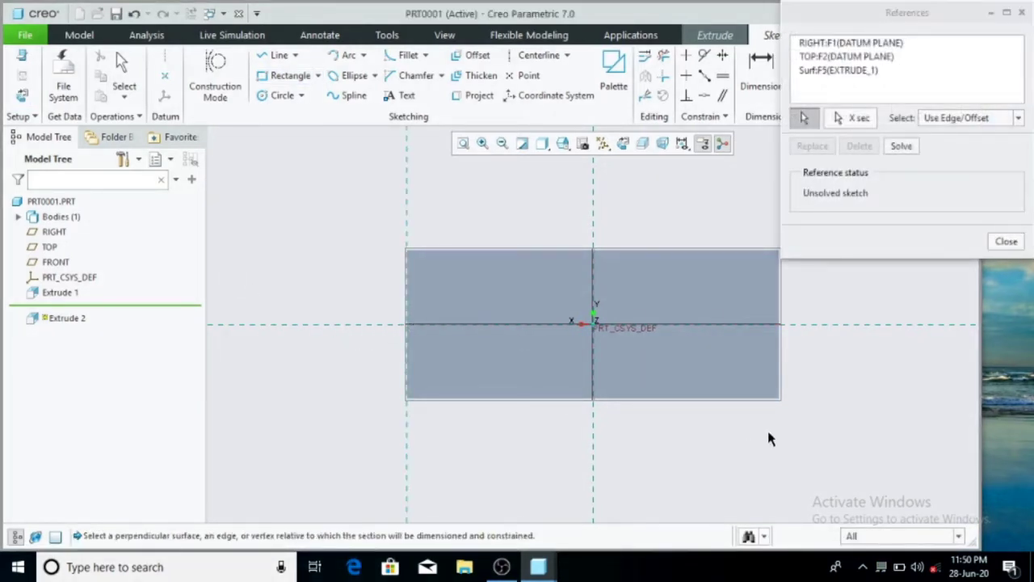
pyautogui.click(780, 369)
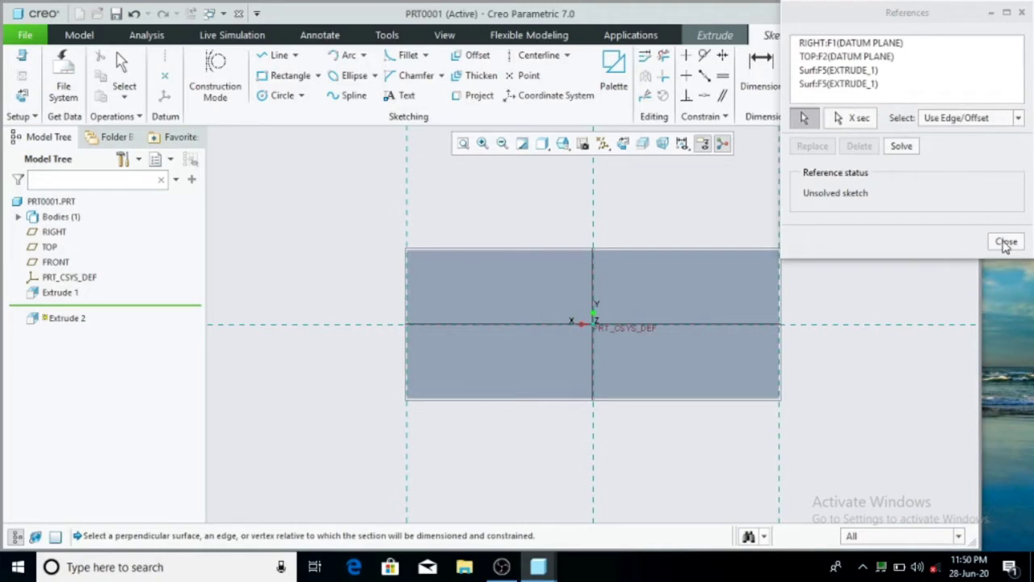
pyautogui.click(1005, 242)
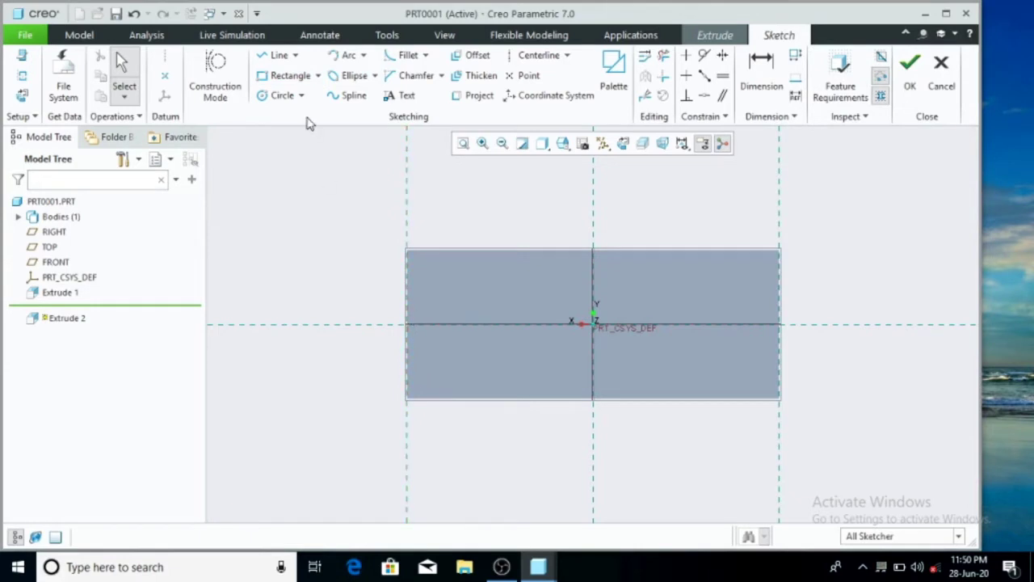
# Sketch a thin horizontal corner rectangle across the plate's full length, straddling the horizontal centerline
pyautogui.click(408, 316)
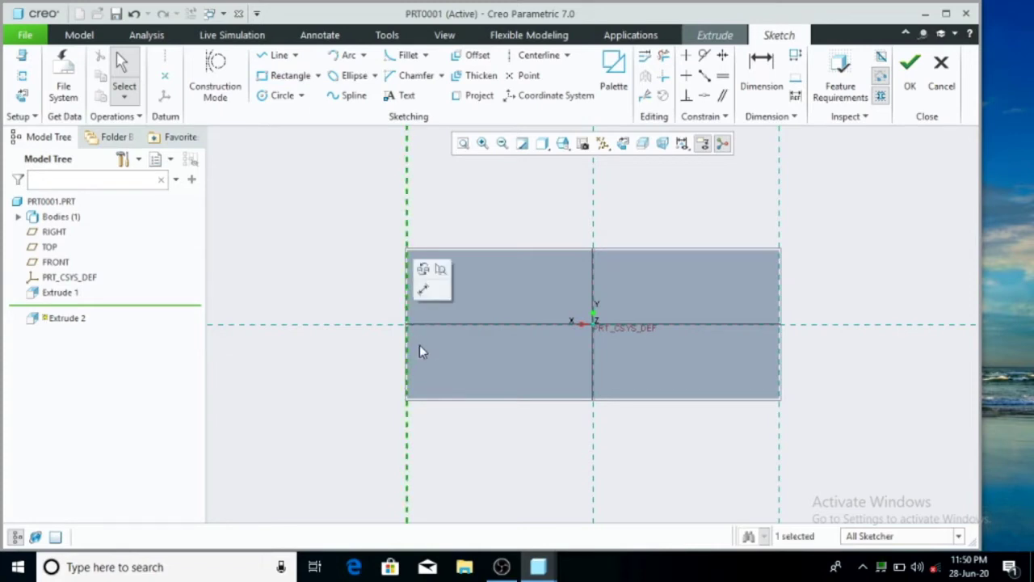
pyautogui.click(297, 75)
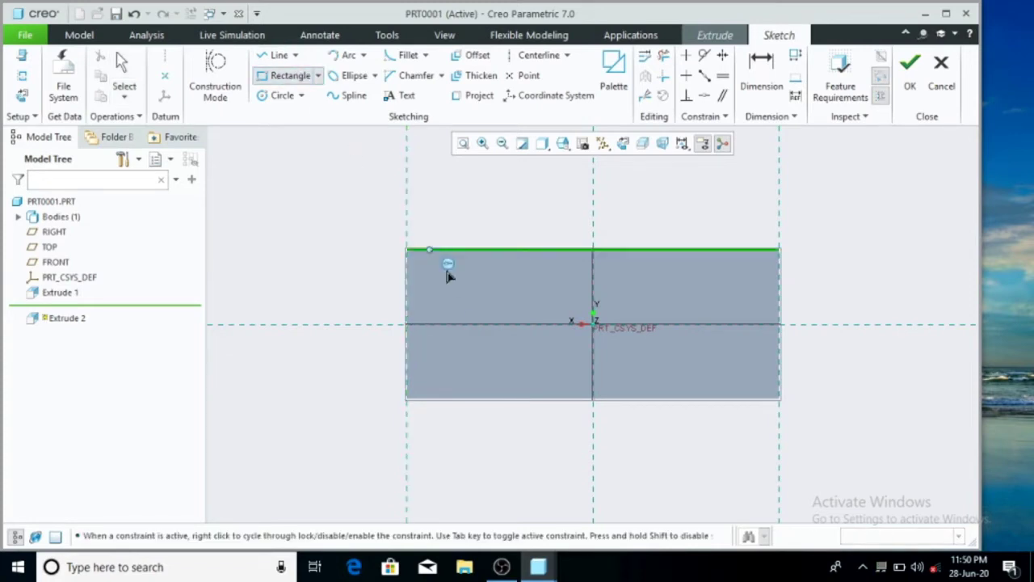
pyautogui.click(408, 317)
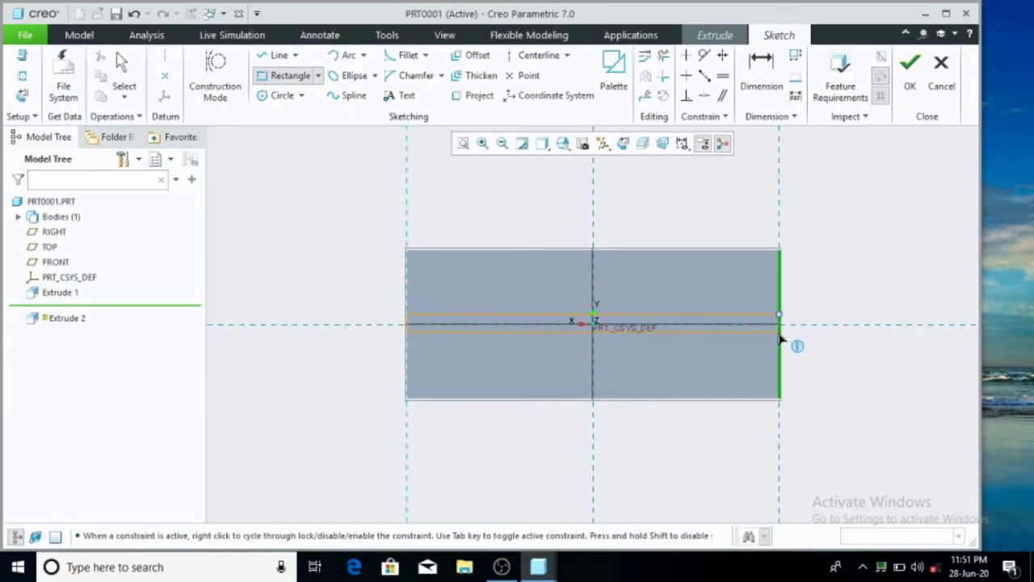
pyautogui.click(780, 340)
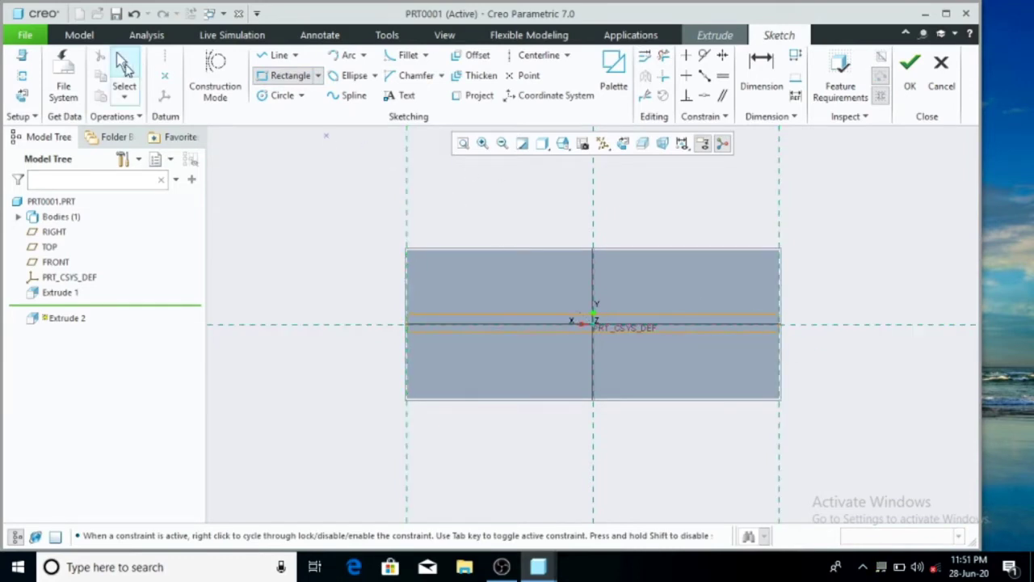
pyautogui.click(123, 66)
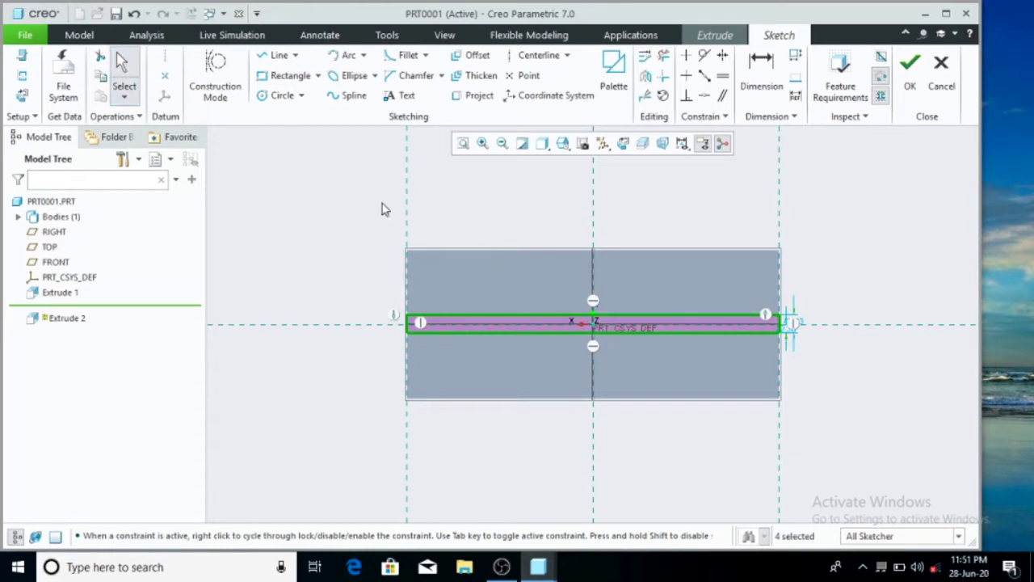
# Set the rectangle's lower edge offset from the horizontal centerline to 25 mm and its height to 50 mm
pyautogui.click(789, 338)
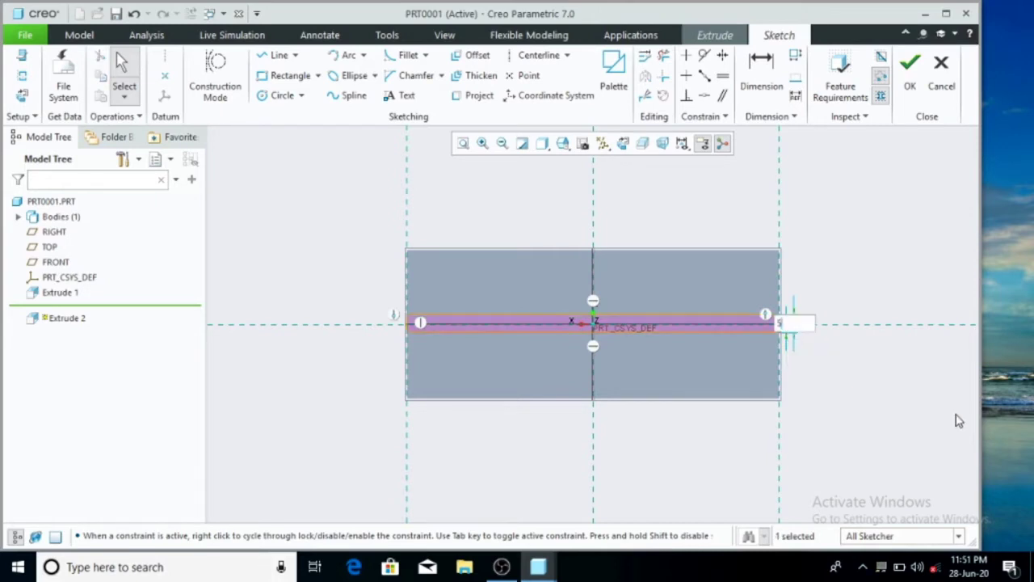
pyautogui.press('Return')
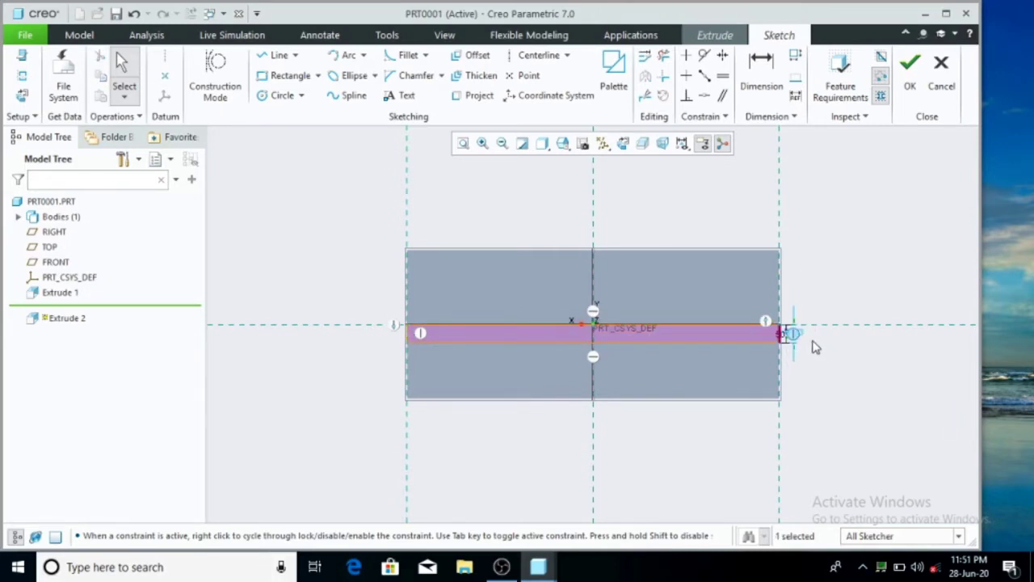
pyautogui.click(788, 339)
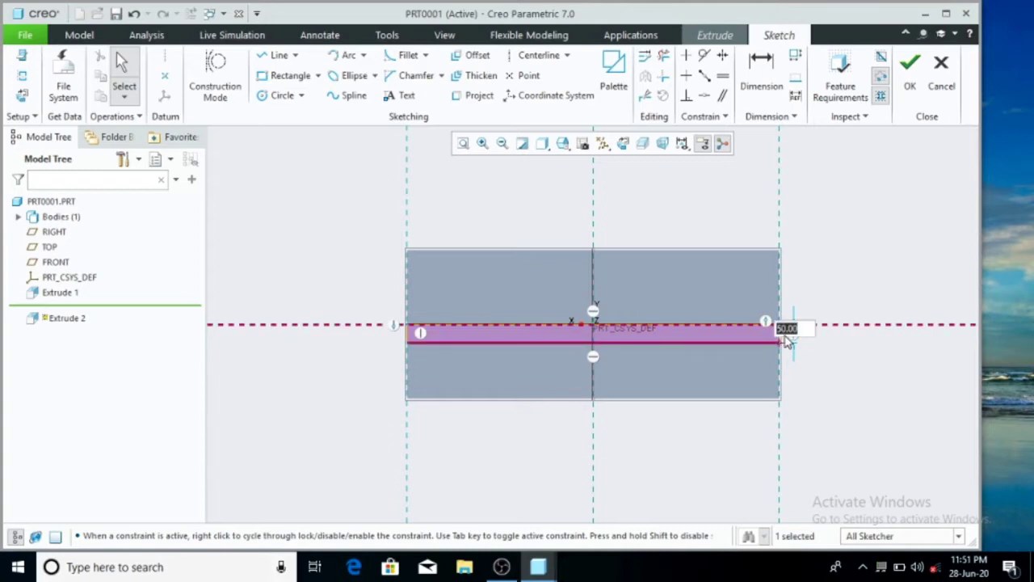
pyautogui.write('25')
pyautogui.press('Return')
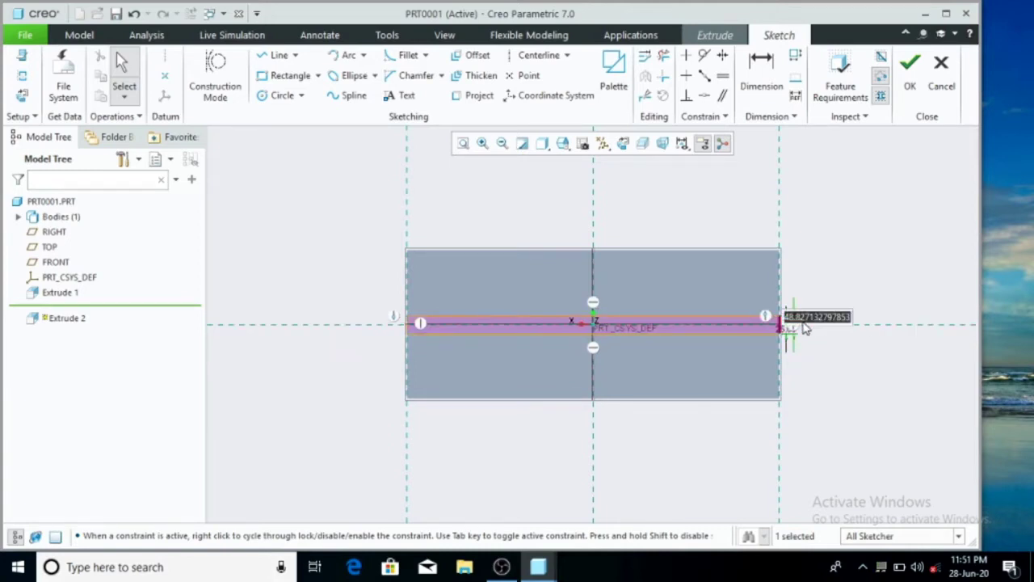
pyautogui.write('50')
pyautogui.press('Return')
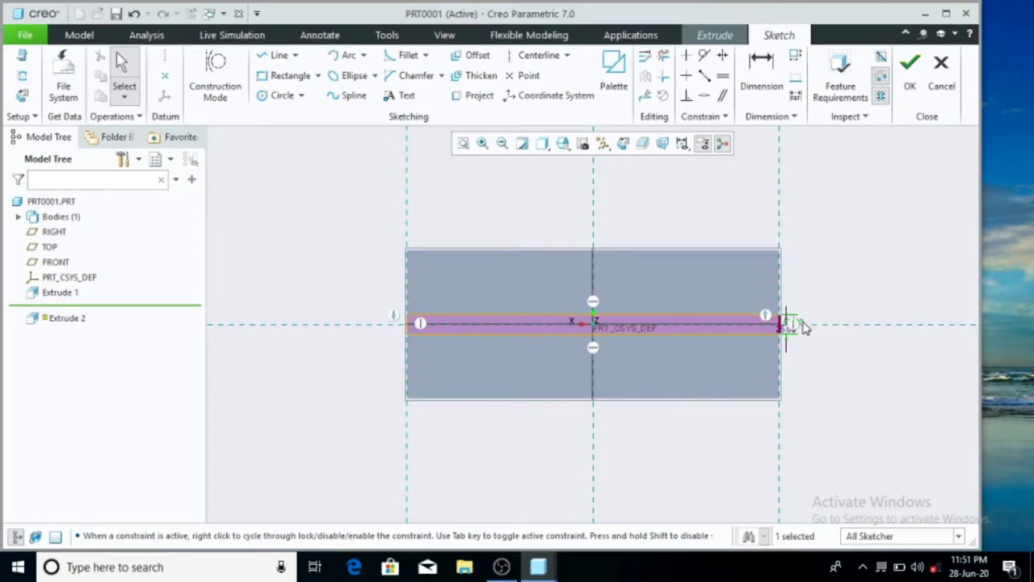
# Finish the sketch and cut the strip 10 mm deep into the plate, with the extrude direction flipped to remove material
pyautogui.click(913, 95)
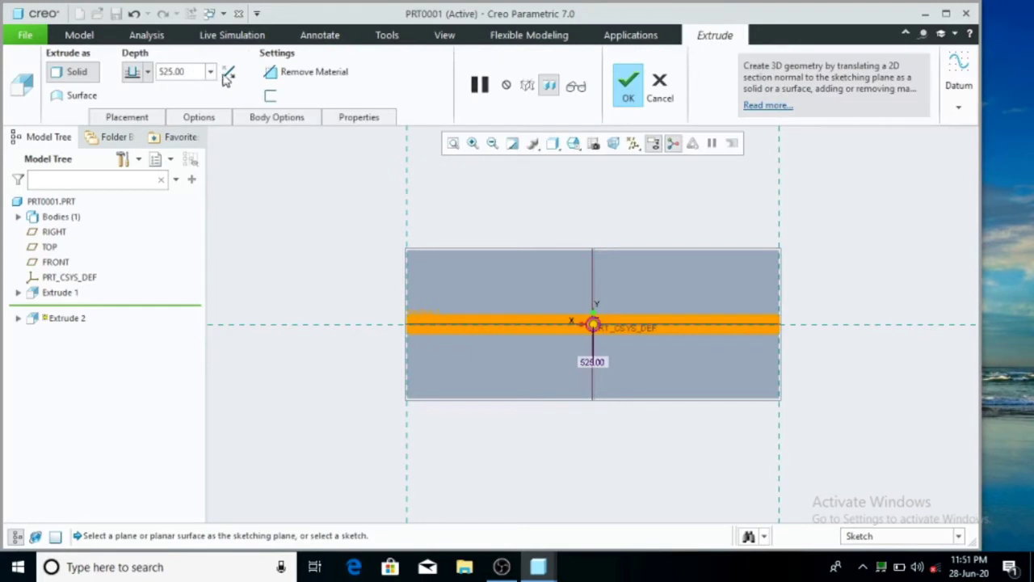
pyautogui.click(229, 72)
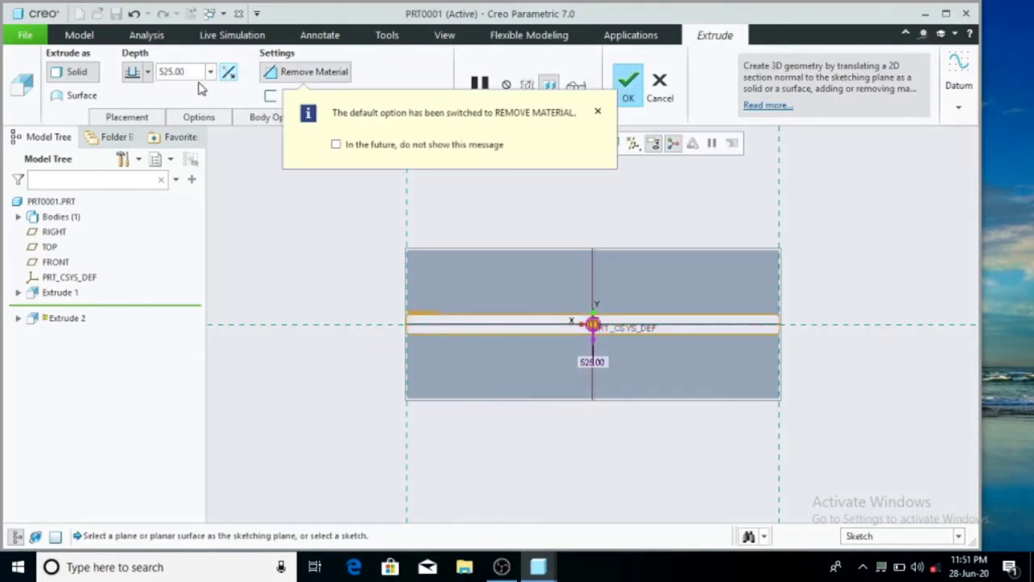
pyautogui.doubleClick(174, 72)
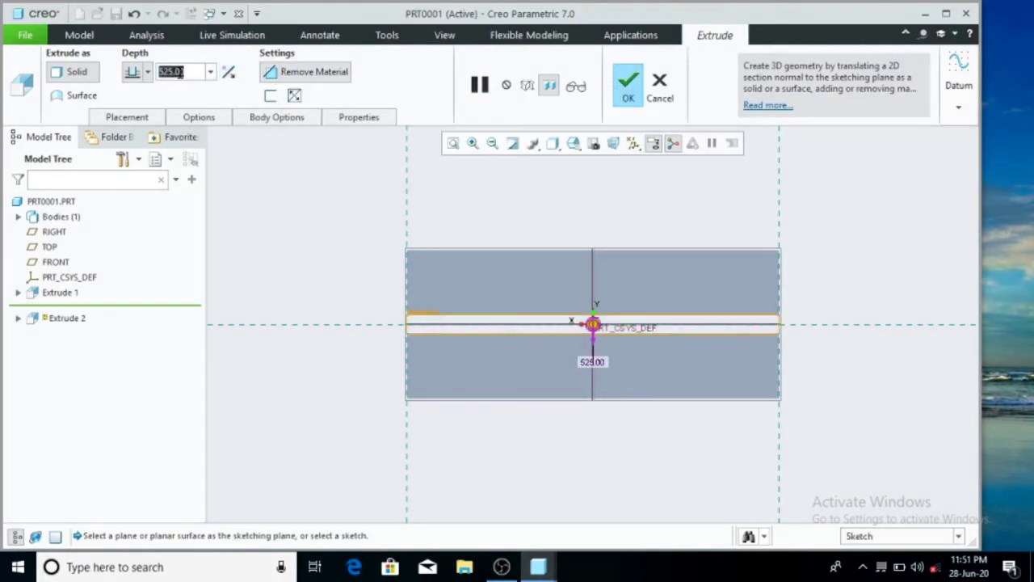
pyautogui.write('10')
pyautogui.press('Return')
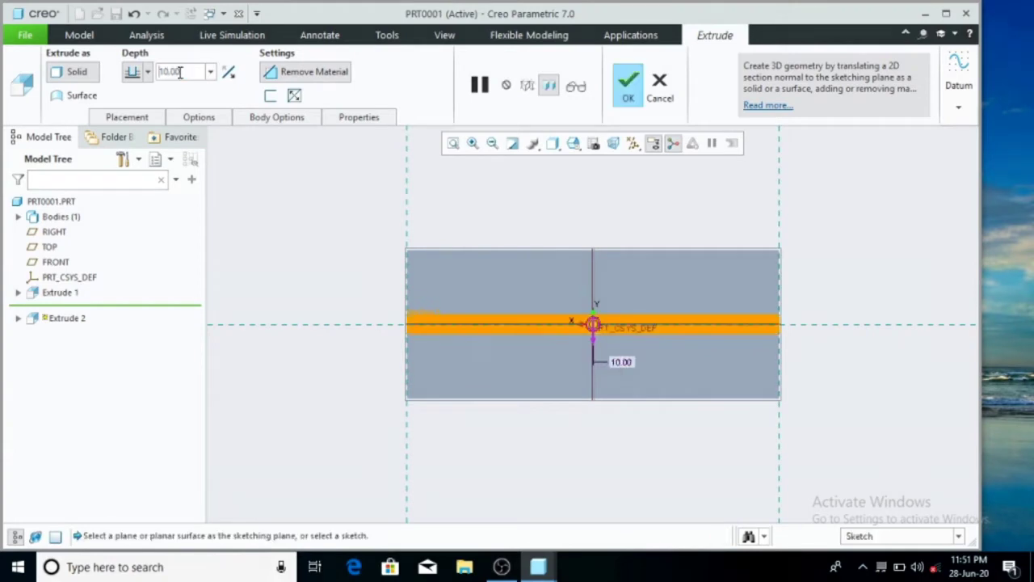
pyautogui.click(629, 89)
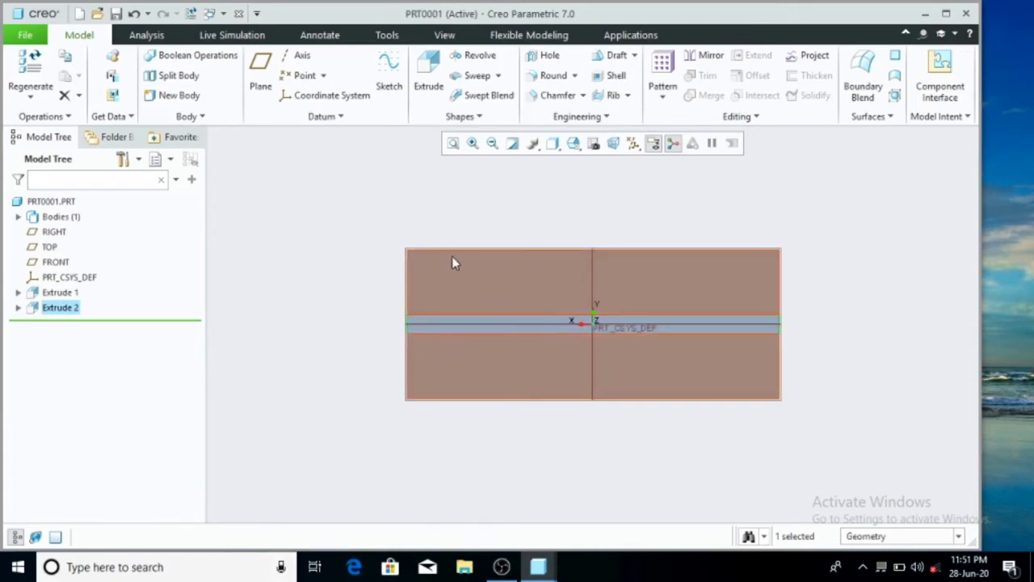
# Start a third extrusion on the plate's back face and add the plate's four side surfaces as sketch references
pyautogui.click(452, 296)
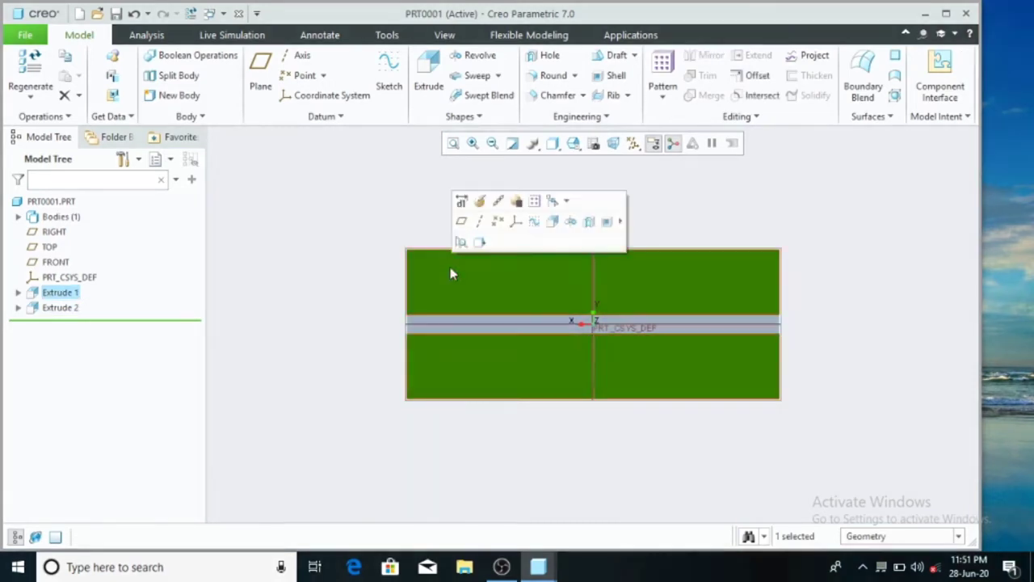
pyautogui.click(428, 81)
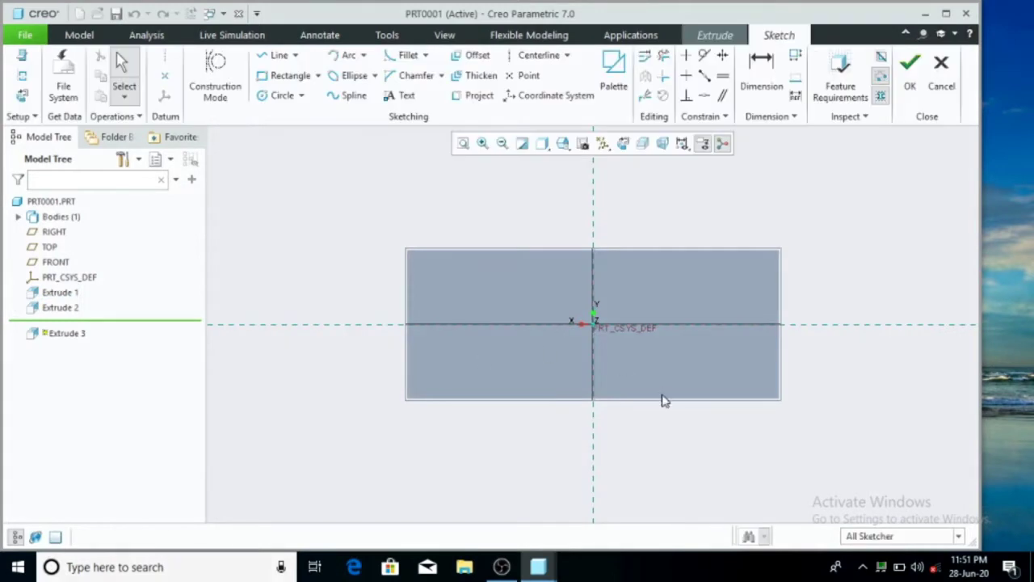
pyautogui.click(275, 55)
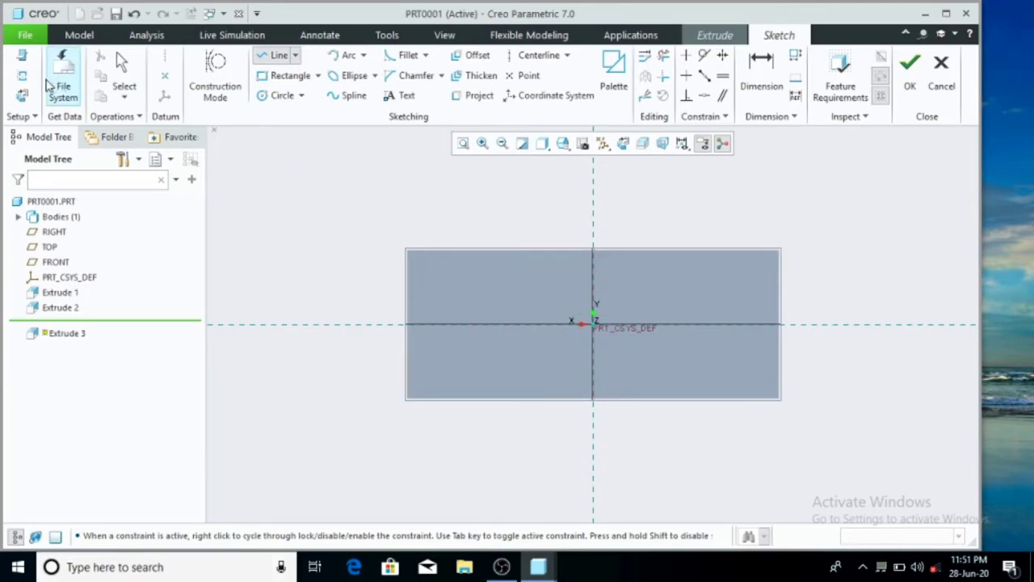
pyautogui.click(22, 75)
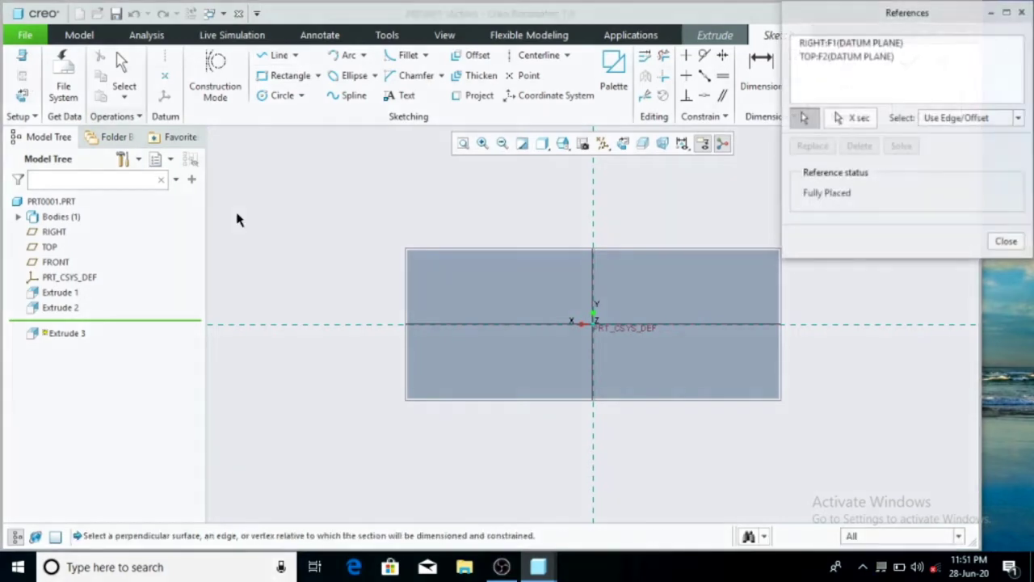
pyautogui.click(410, 290)
pyautogui.click(433, 252)
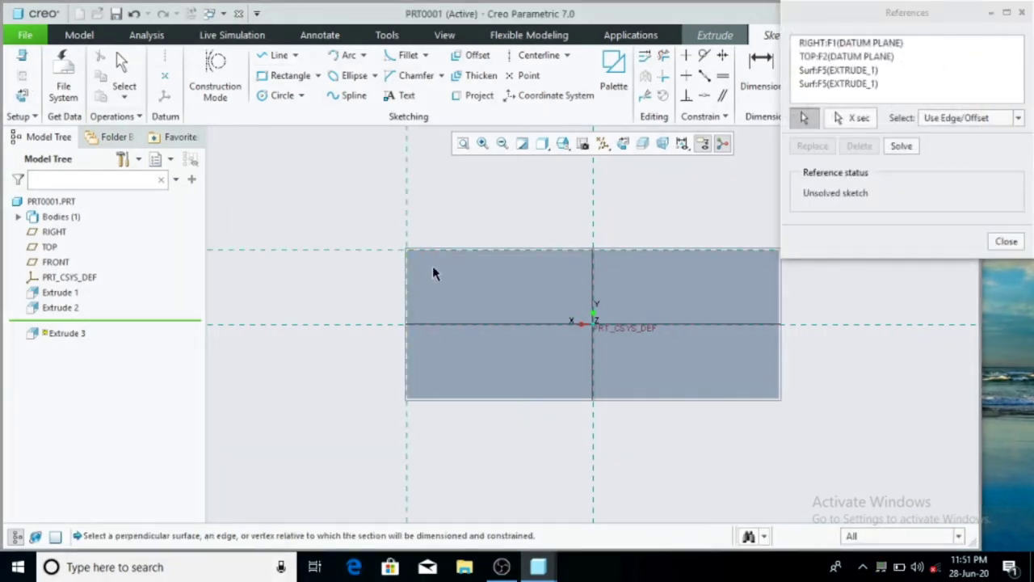
pyautogui.click(570, 396)
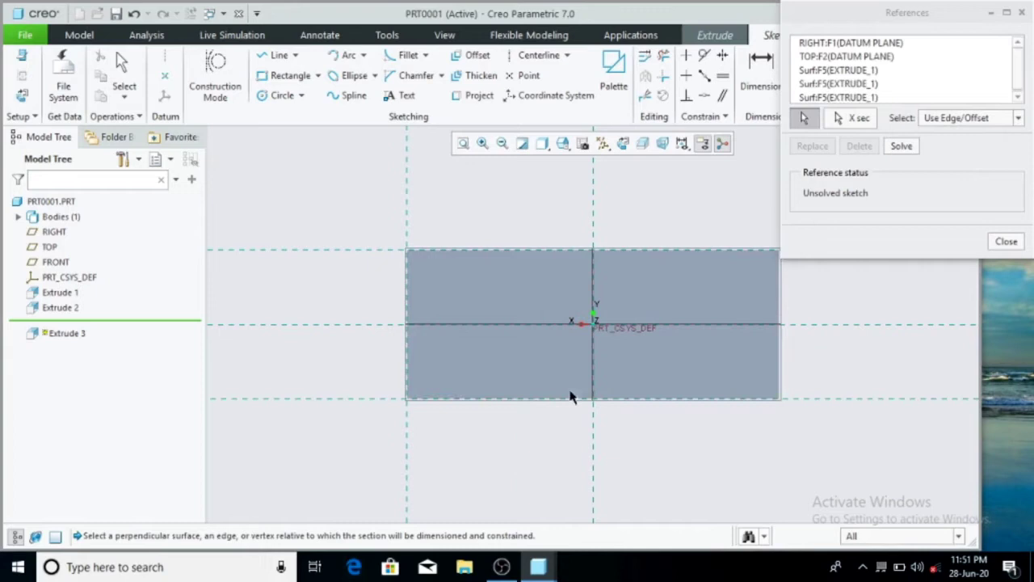
pyautogui.click(781, 370)
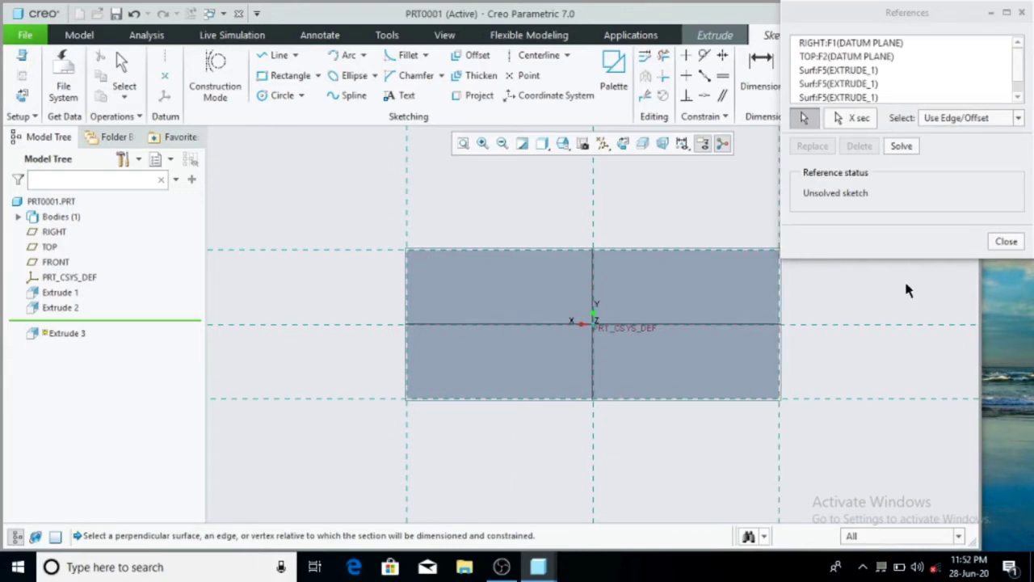
pyautogui.click(1005, 240)
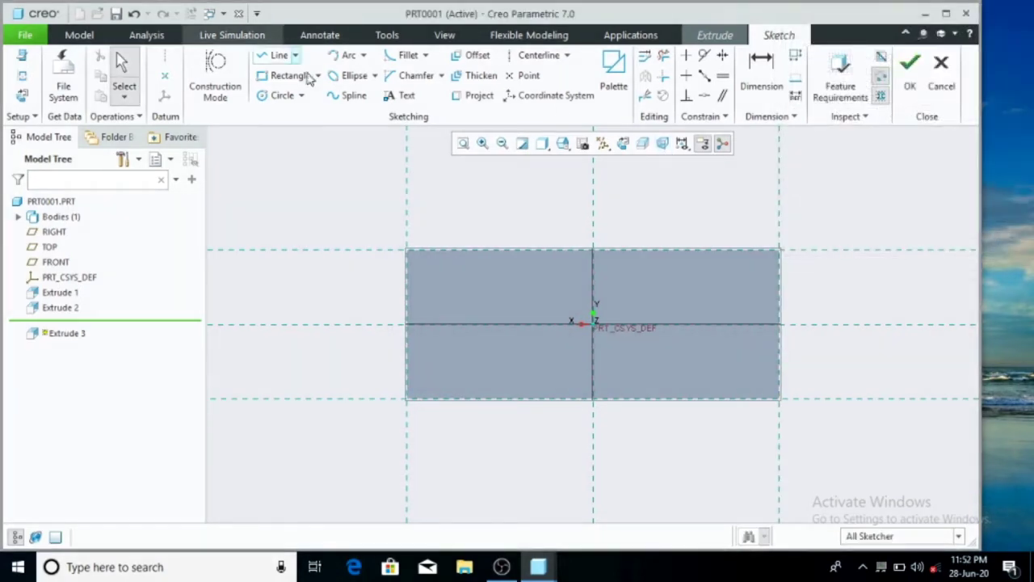
# Sketch a narrow slanted rectangle near the plate's upper-left corner, starting about 41 mm below the upper edge
pyautogui.click(317, 75)
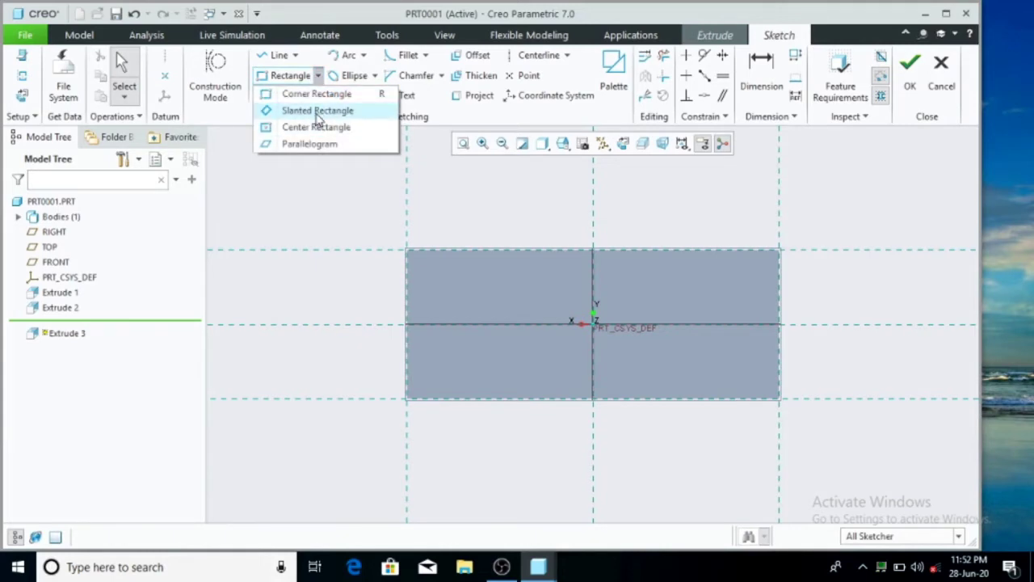
pyautogui.click(316, 108)
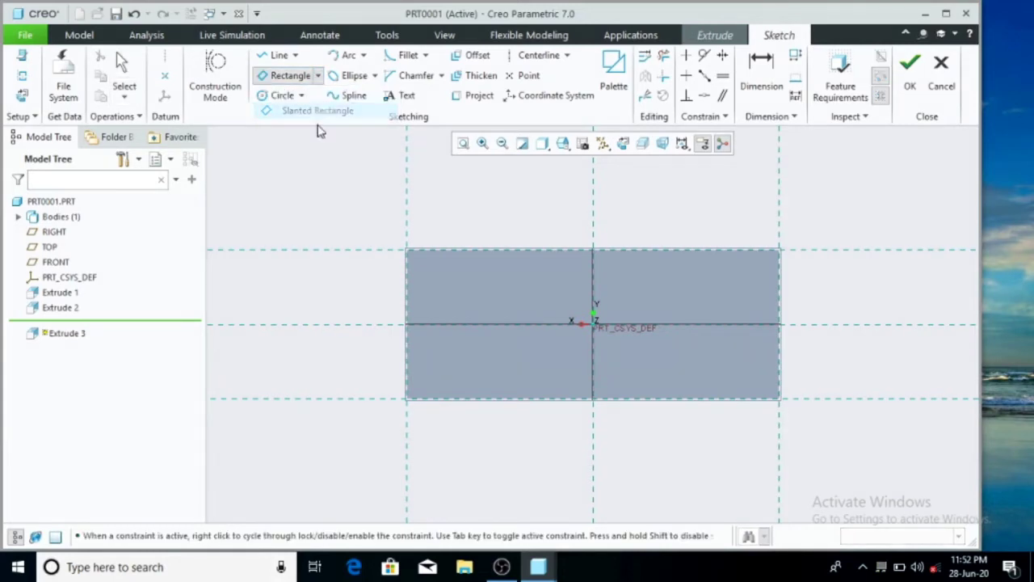
pyautogui.click(417, 268)
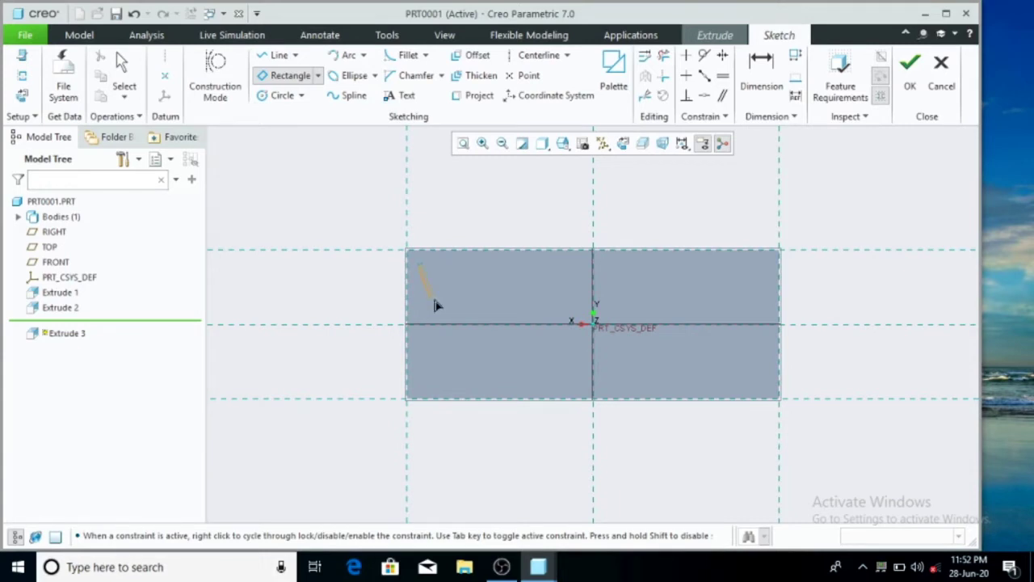
pyautogui.click(122, 66)
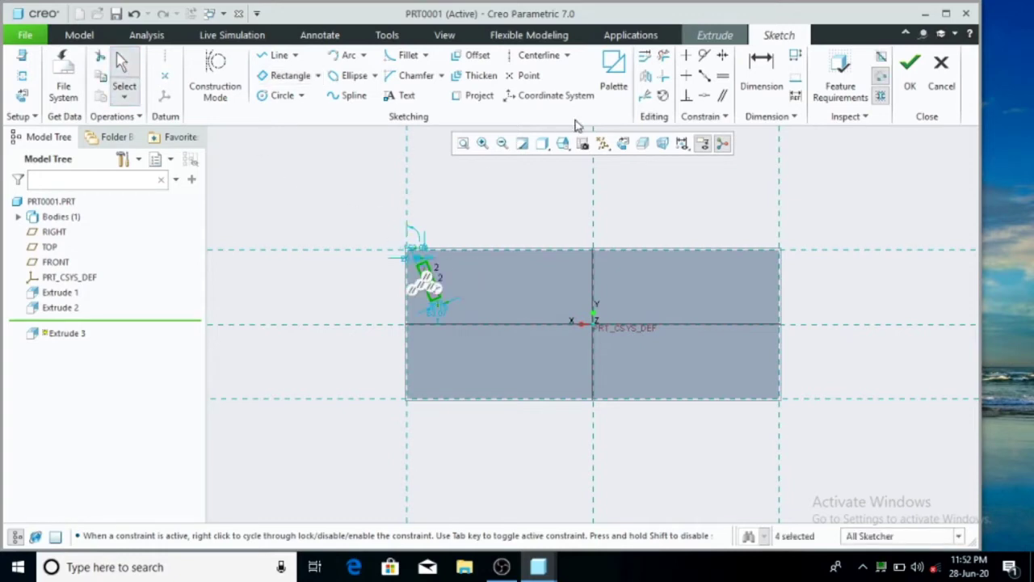
# Set the slanted rectangle's width to 20 mm
pyautogui.click(464, 145)
pyautogui.click(463, 143)
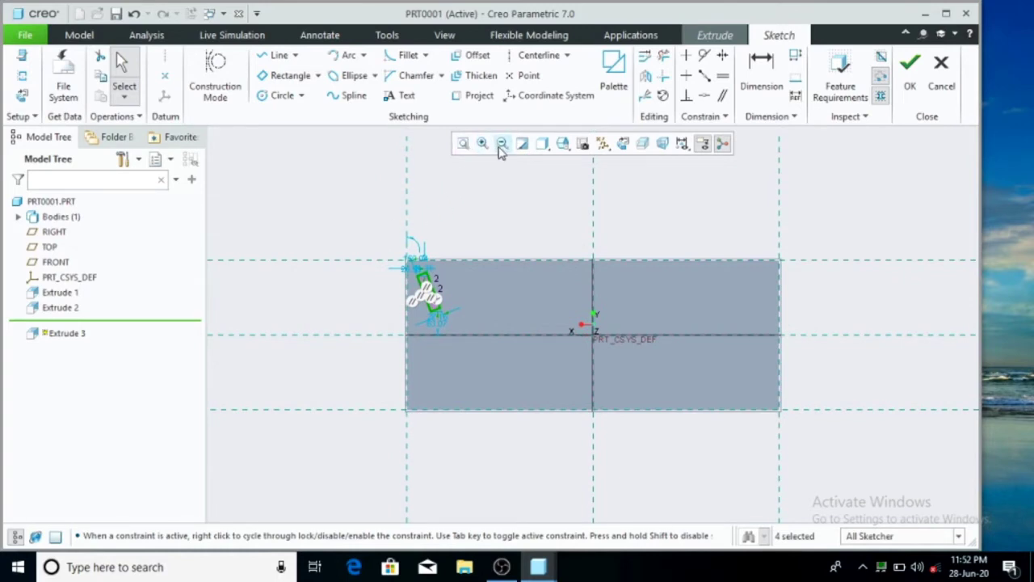
pyautogui.click(484, 144)
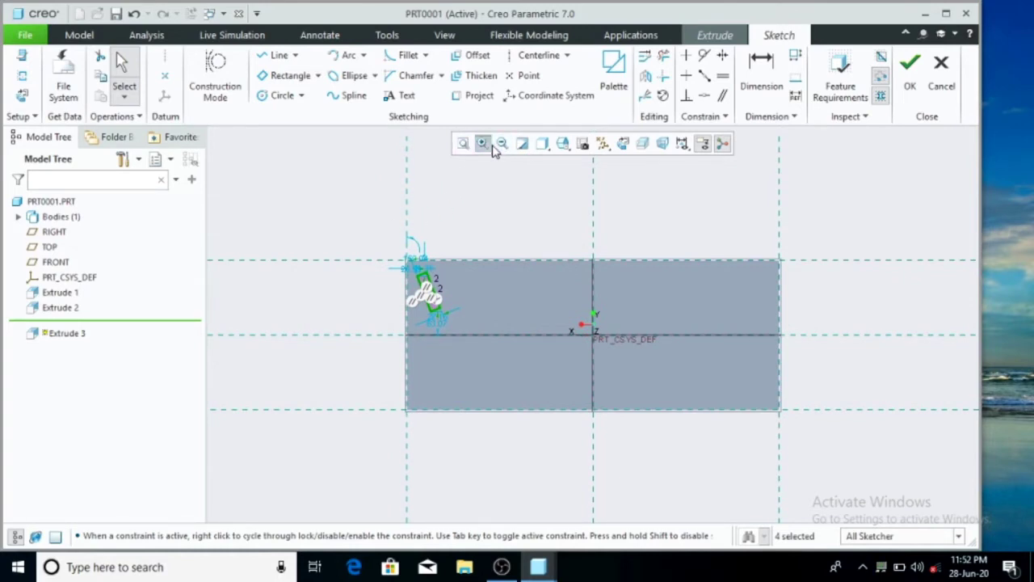
pyautogui.click(361, 232)
pyautogui.click(521, 383)
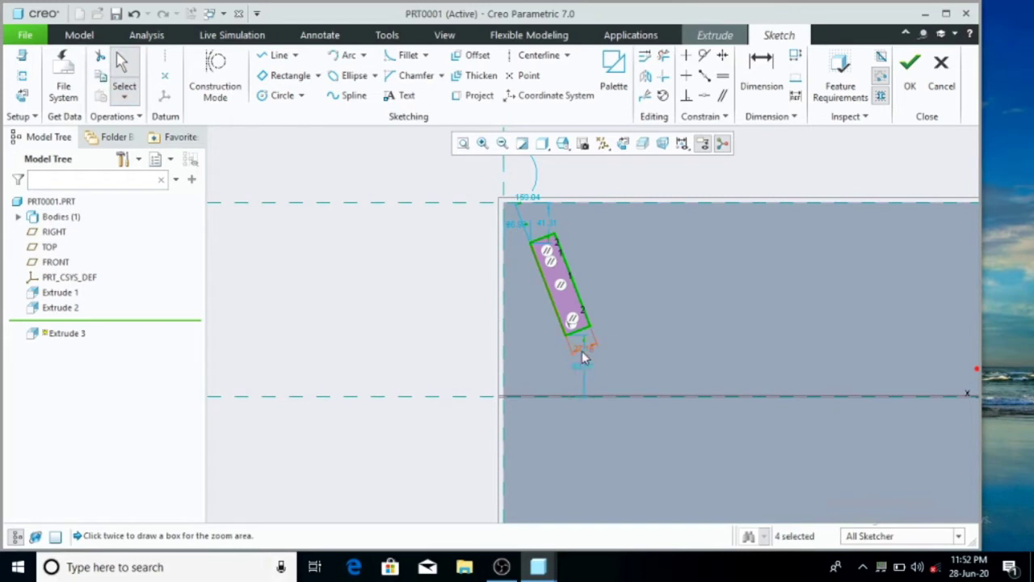
pyautogui.doubleClick(582, 350)
pyautogui.write('2')
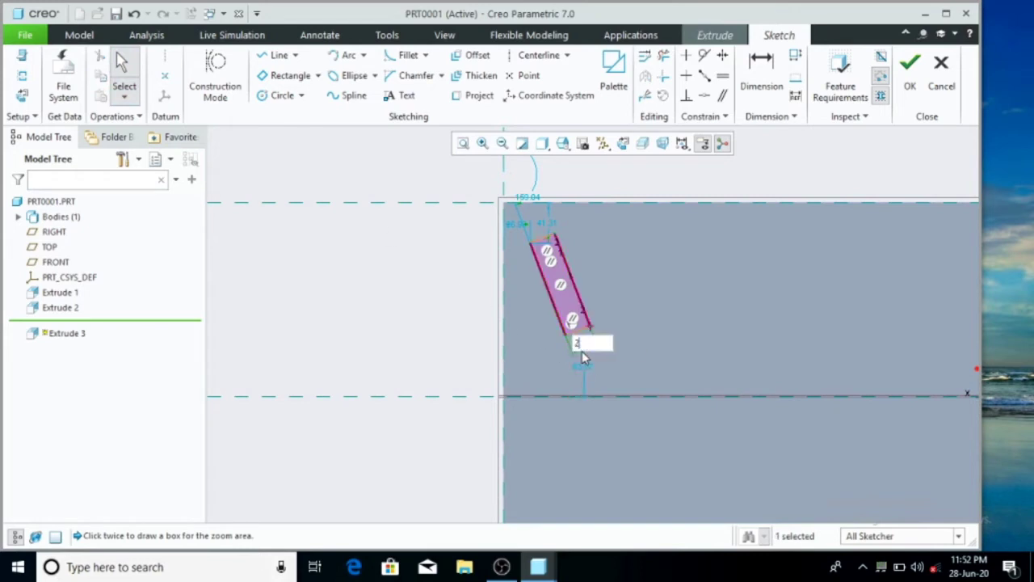
pyautogui.write('0')
pyautogui.press('Return')
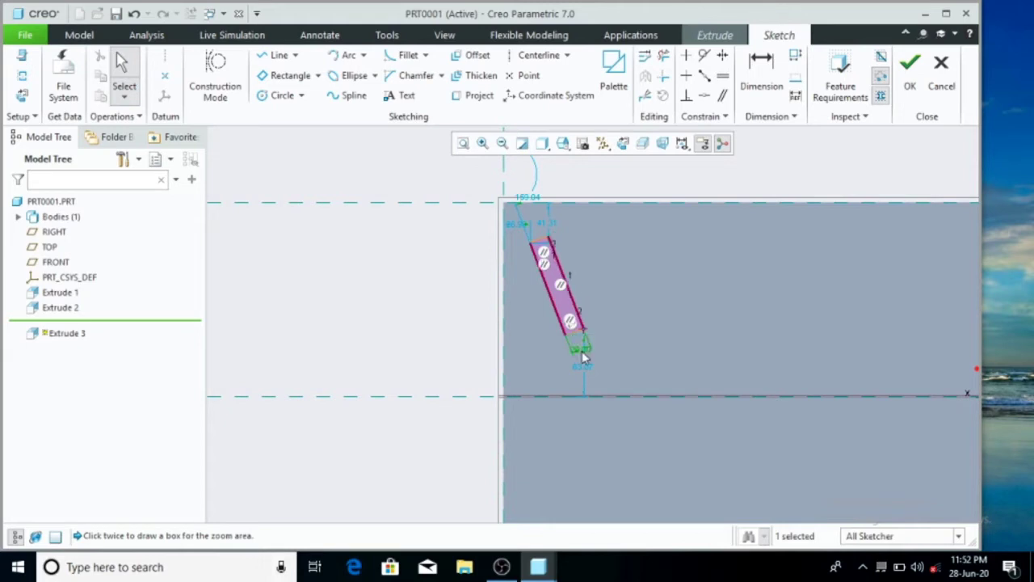
# Set the distance from the plate's upper edge to the slanted rectangle's upper-left corner to 30 mm
pyautogui.doubleClick(548, 226)
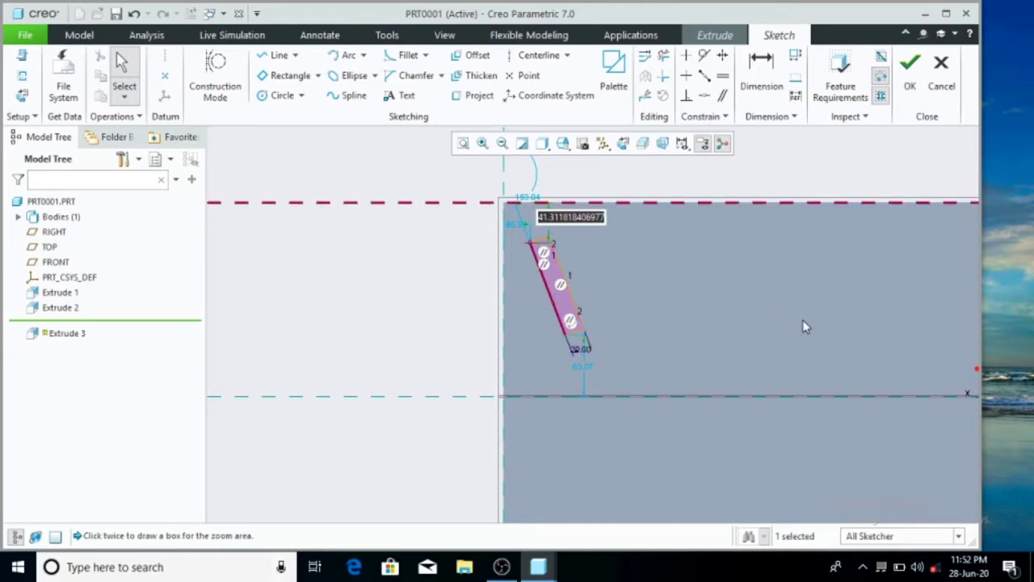
pyautogui.write('4')
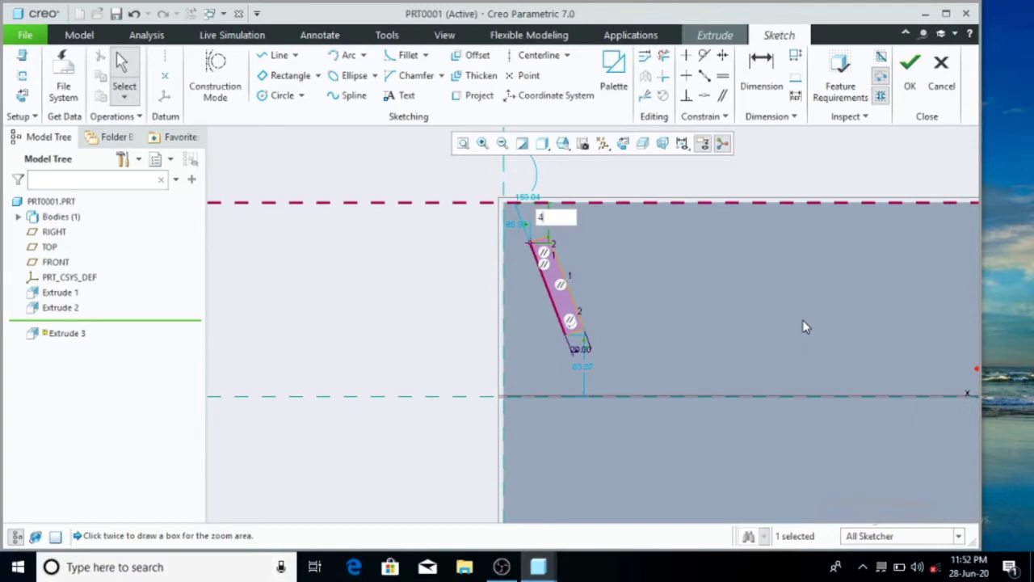
pyautogui.write('0')
pyautogui.press('BackSpace')
pyautogui.press('BackSpace')
pyautogui.write('30')
pyautogui.press('Return')
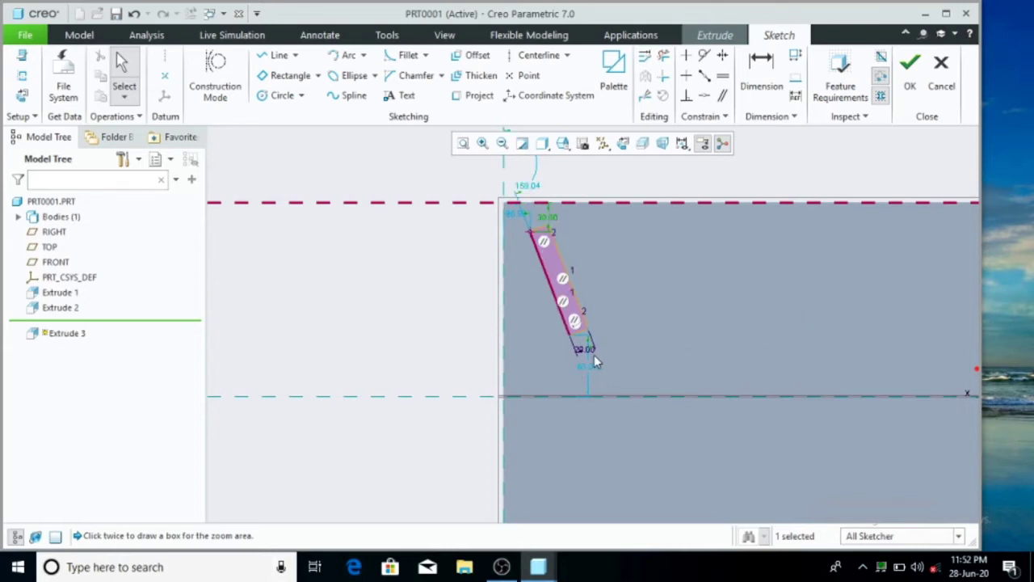
# Set the distance from the slanted rectangle's lower end to the plate's horizontal centre line to 60 mm
pyautogui.doubleClick(587, 367)
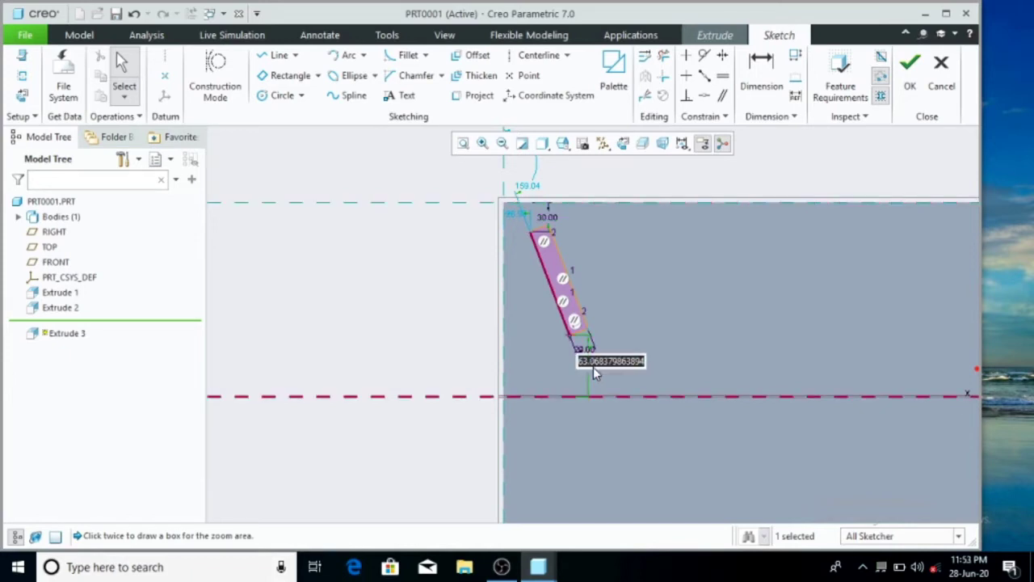
pyautogui.write('5')
pyautogui.press('BackSpace')
pyautogui.write('60')
pyautogui.press('Return')
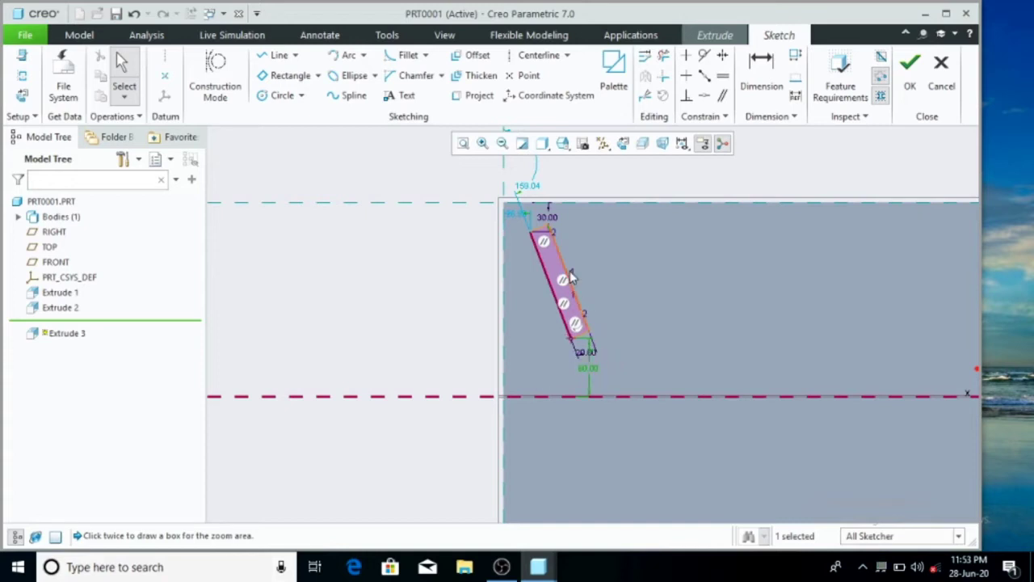
# Set the distance from the plate's left edge to the slanted rectangle's upper-left corner to 30 mm
pyautogui.doubleClick(518, 214)
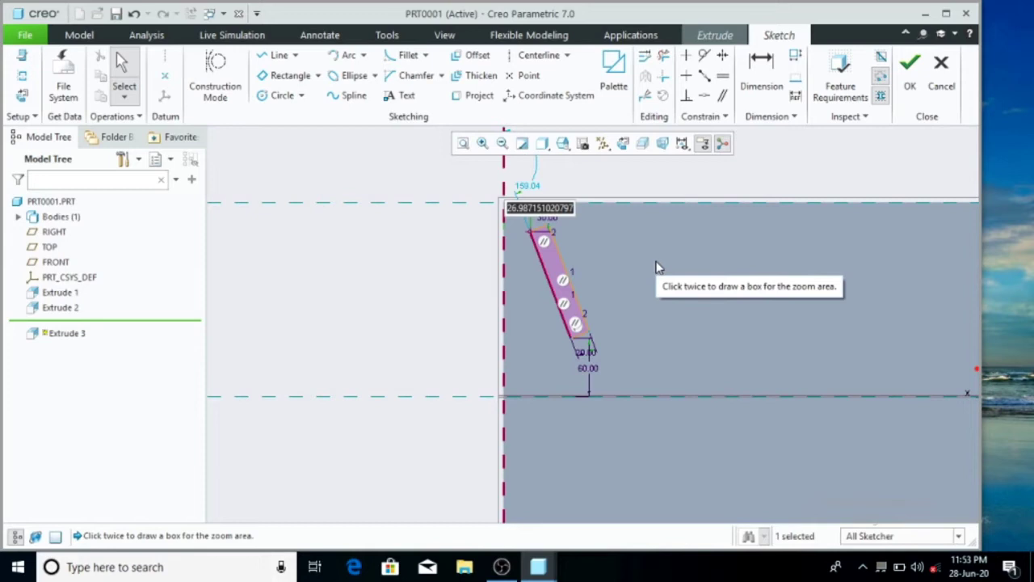
pyautogui.write('60')
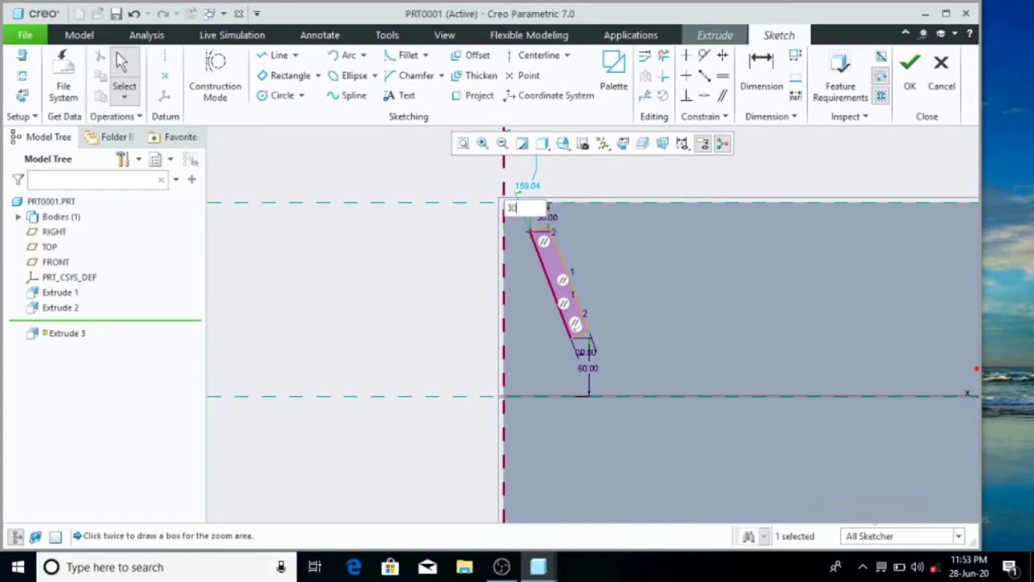
pyautogui.press('Return')
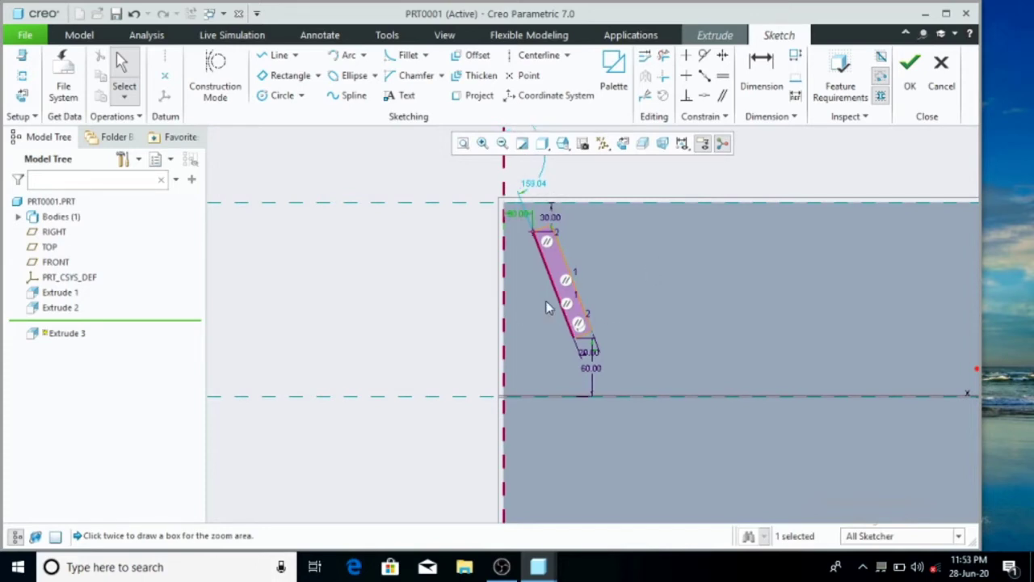
# Set the distance from the plate's left edge to the slanted rectangle's upper-left corner to 25 mm
pyautogui.doubleClick(511, 214)
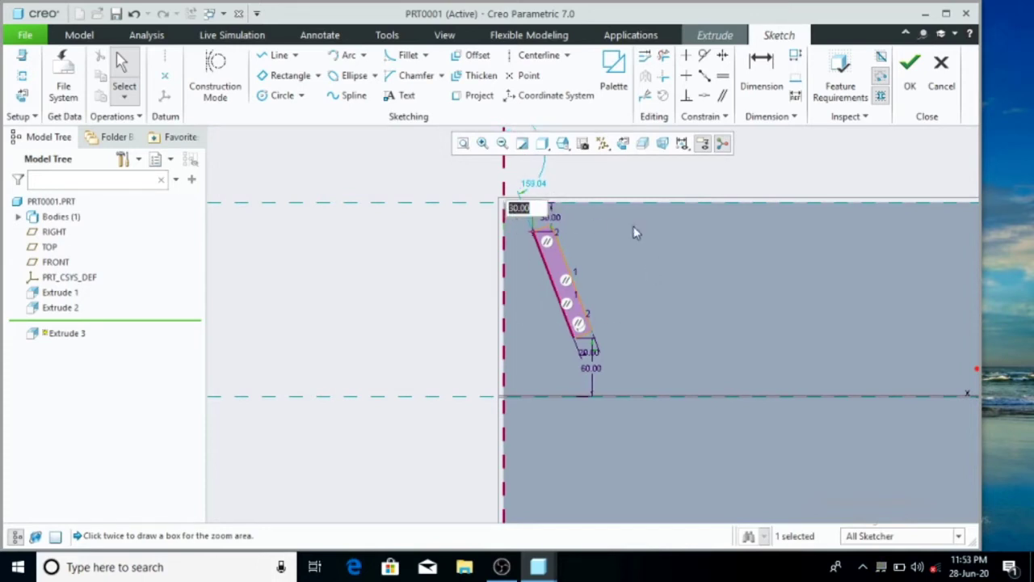
pyautogui.write('25')
pyautogui.press('Return')
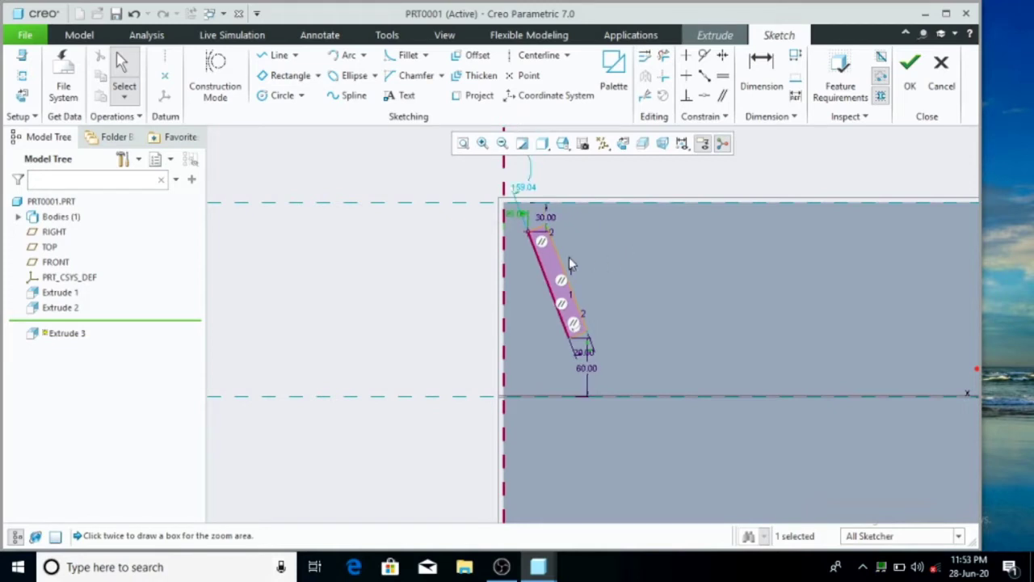
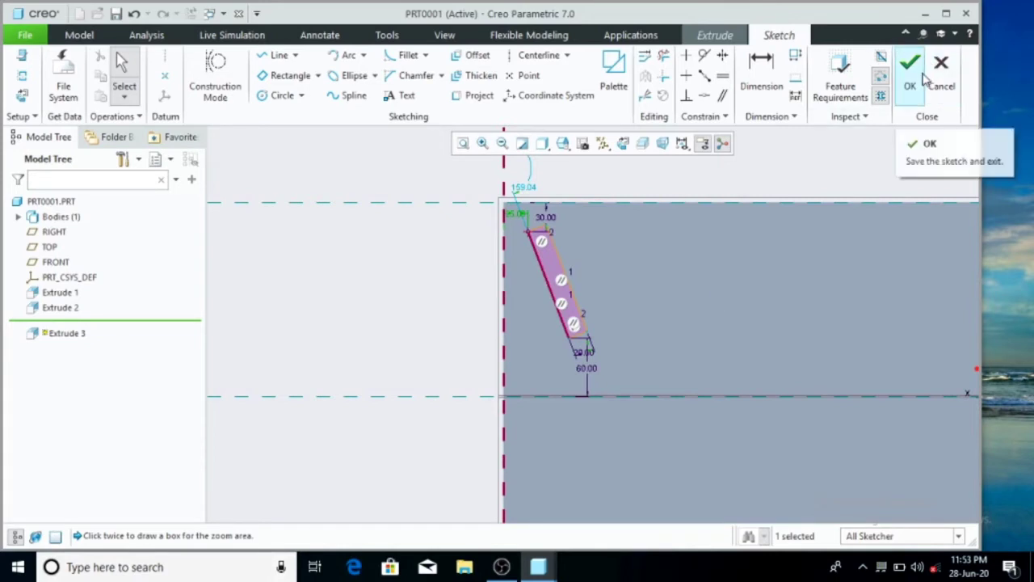
# Finish the sketch and extrude the slanted rectangle as a solid to a depth of 10 mm
pyautogui.click(924, 79)
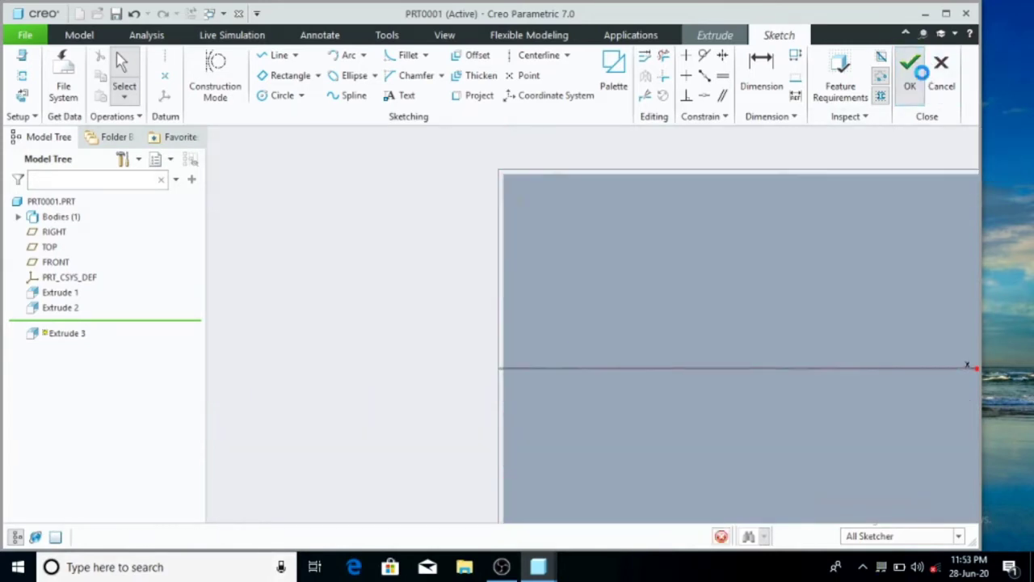
pyautogui.doubleClick(592, 299)
pyautogui.write('1')
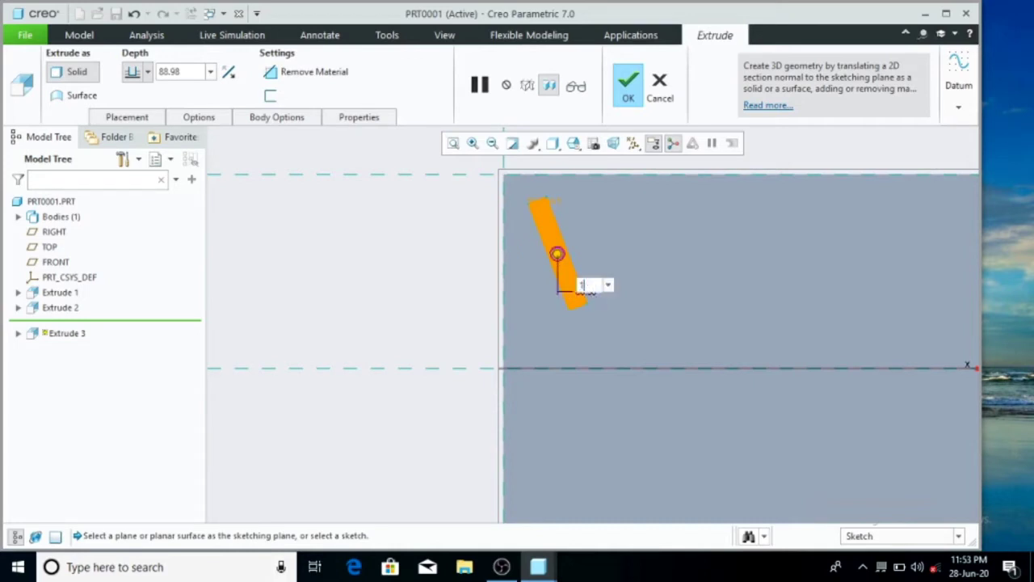
pyautogui.write('0')
pyautogui.press('Return')
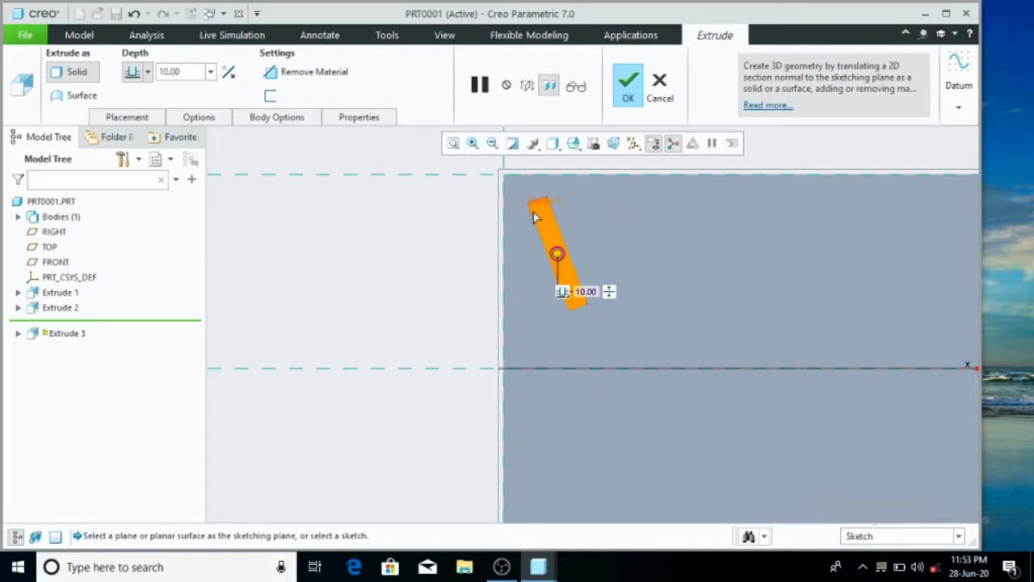
pyautogui.click(575, 144)
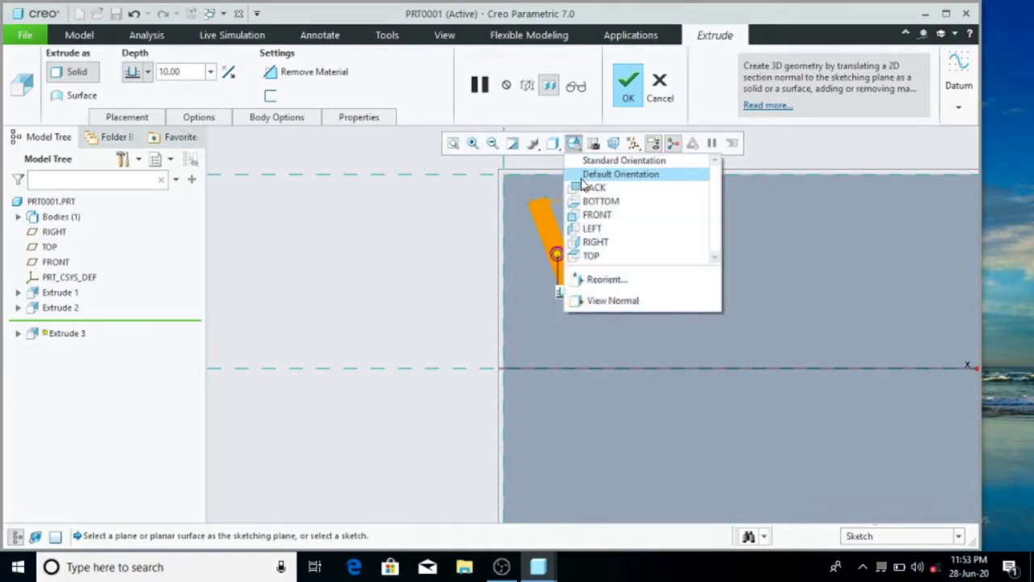
pyautogui.click(579, 174)
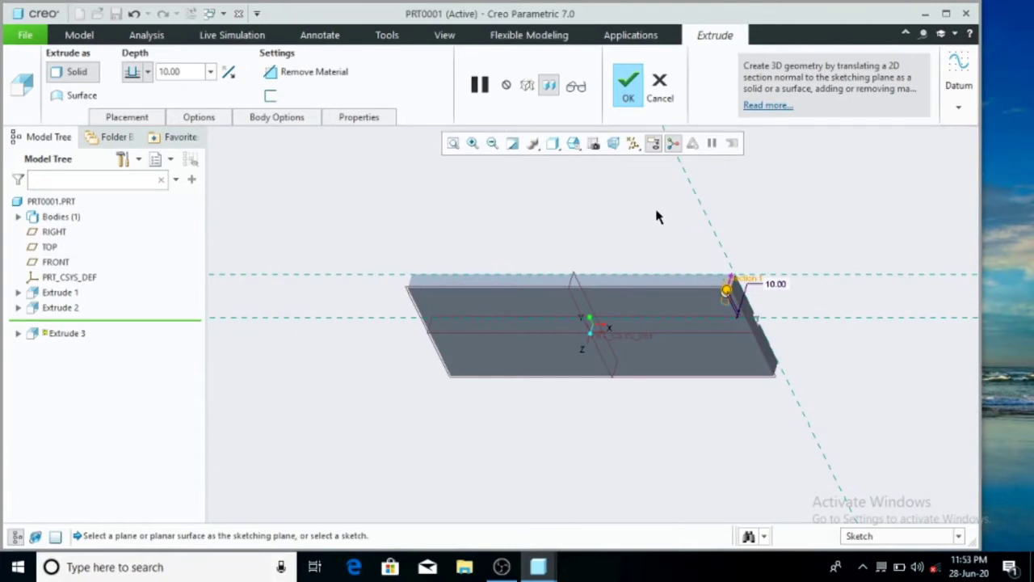
pyautogui.click(626, 89)
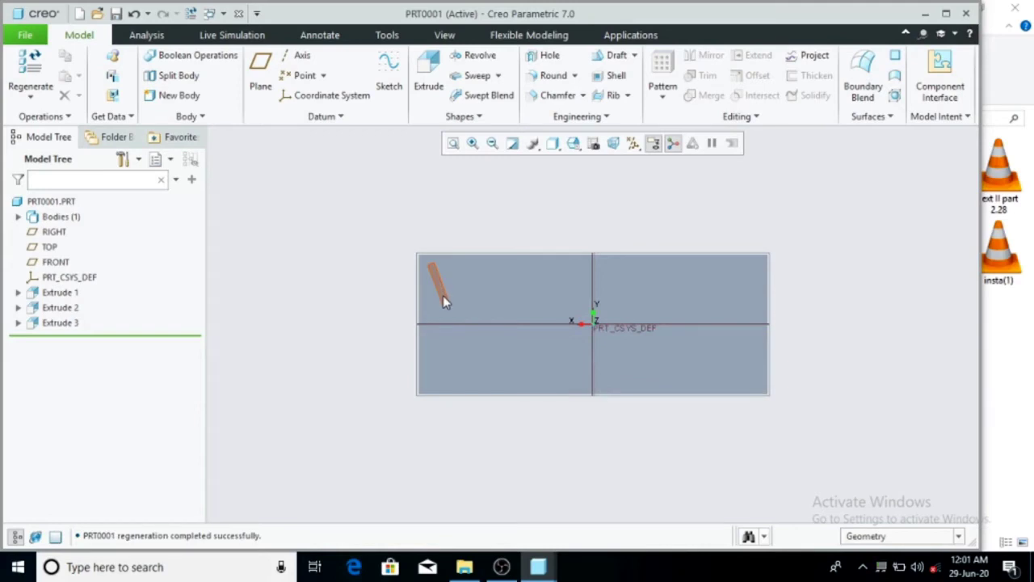
# Start a pattern of the third extrusion and set the pattern type to Direction
pyautogui.click(662, 93)
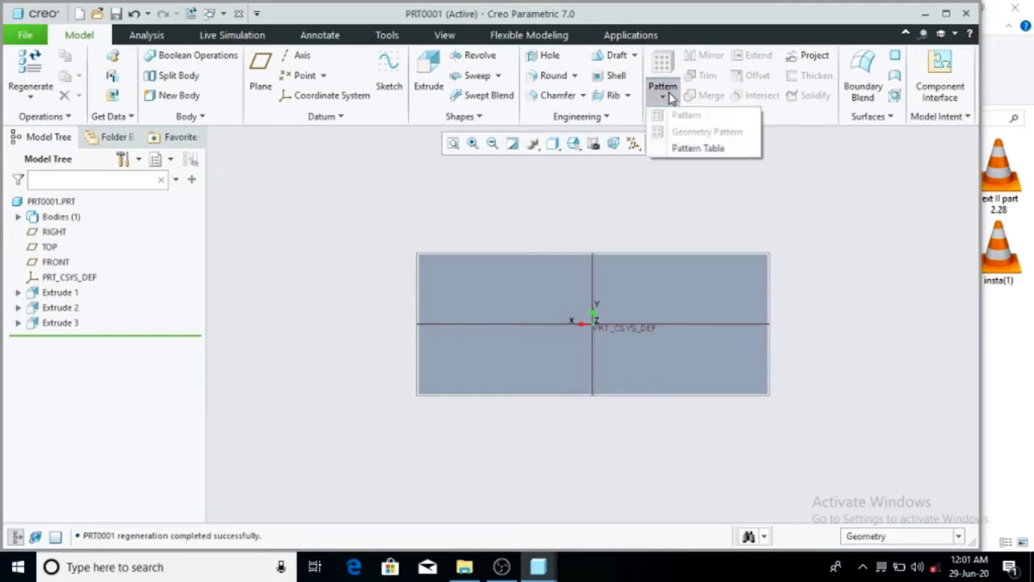
pyautogui.click(72, 321)
pyautogui.click(71, 323)
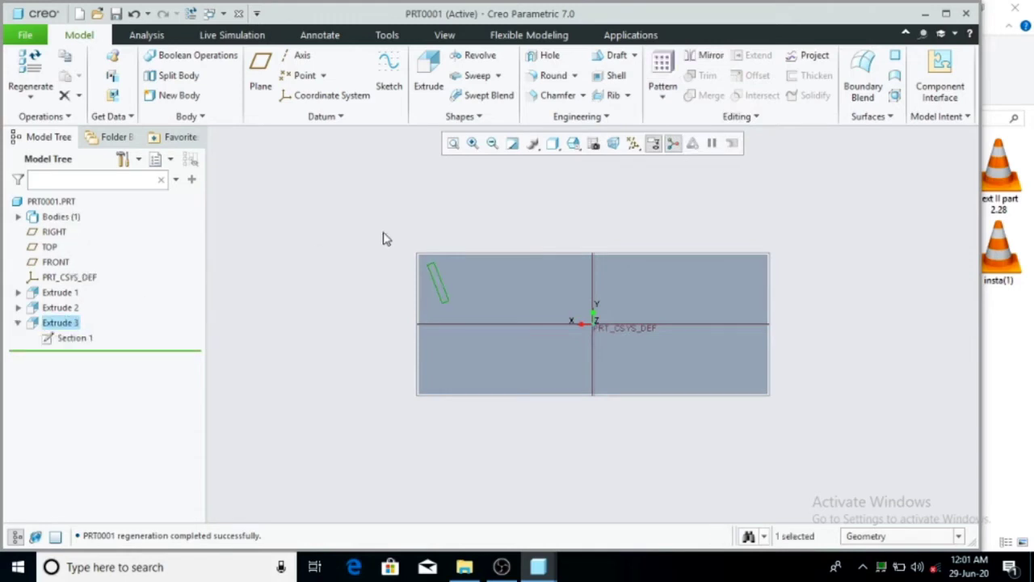
pyautogui.click(669, 73)
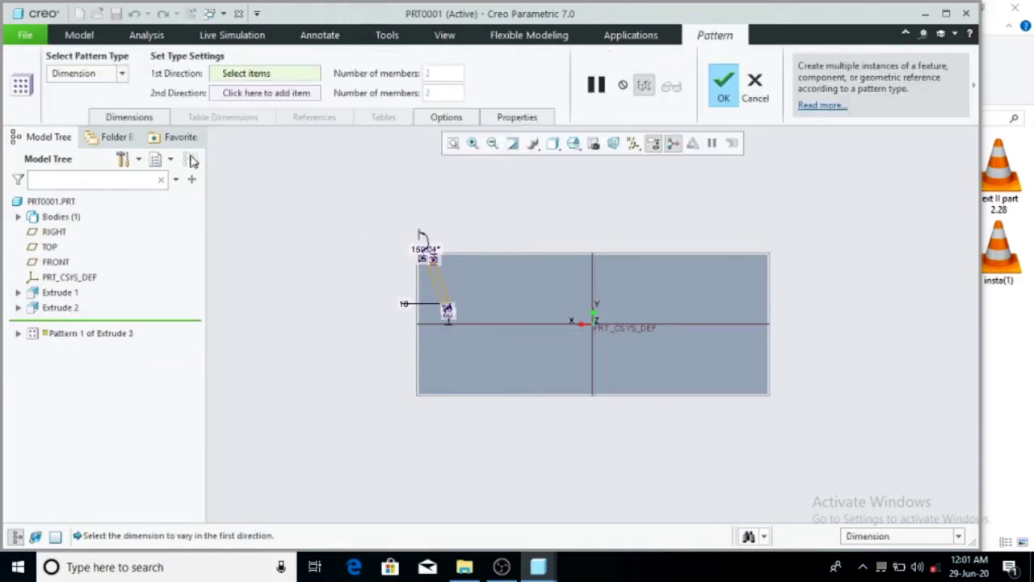
pyautogui.click(121, 73)
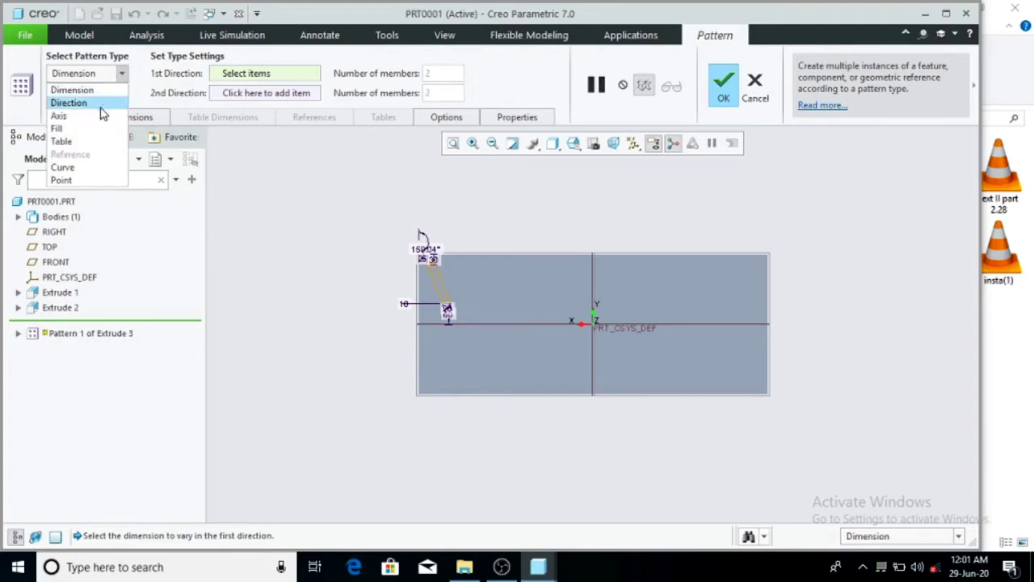
pyautogui.click(88, 103)
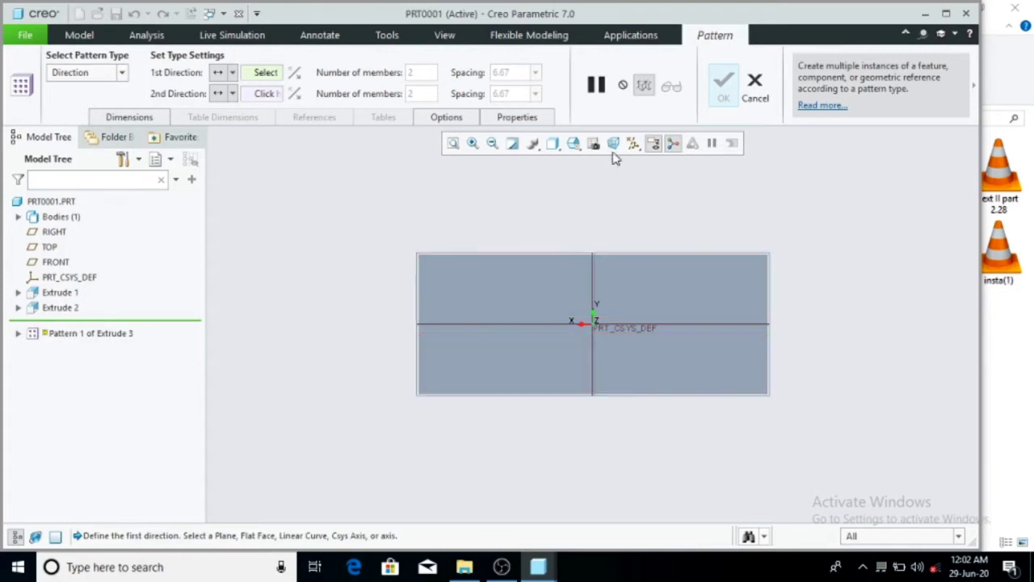
# Show the plate in its default orientation and use the RIGHT datum plane as the pattern's first direction
pyautogui.click(556, 145)
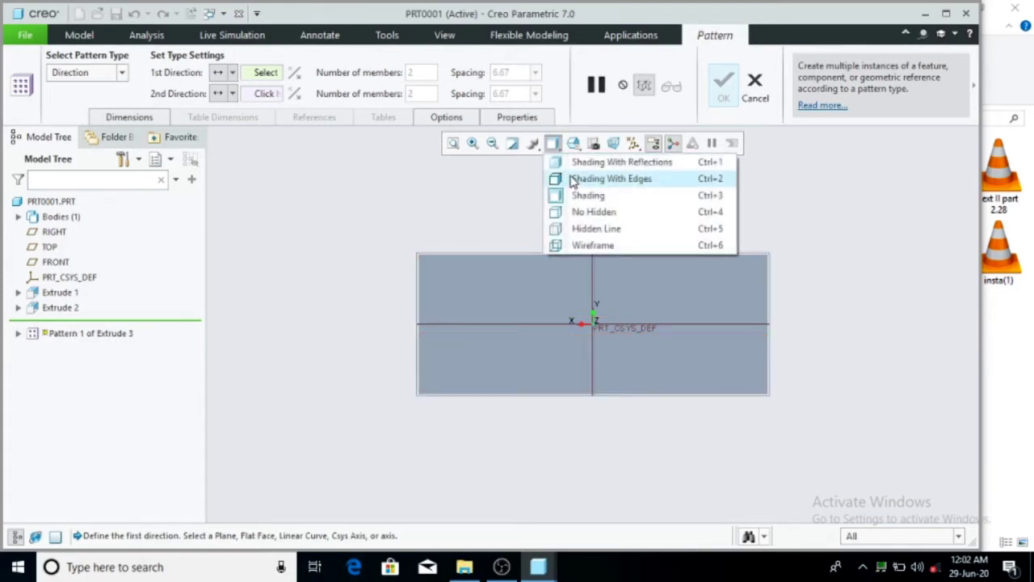
pyautogui.click(577, 155)
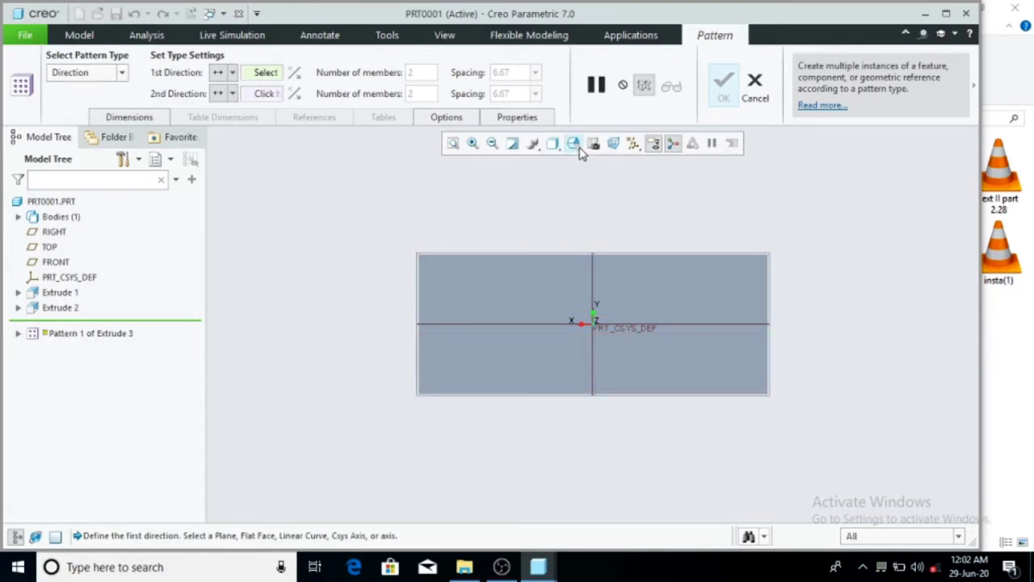
pyautogui.click(575, 148)
pyautogui.click(584, 174)
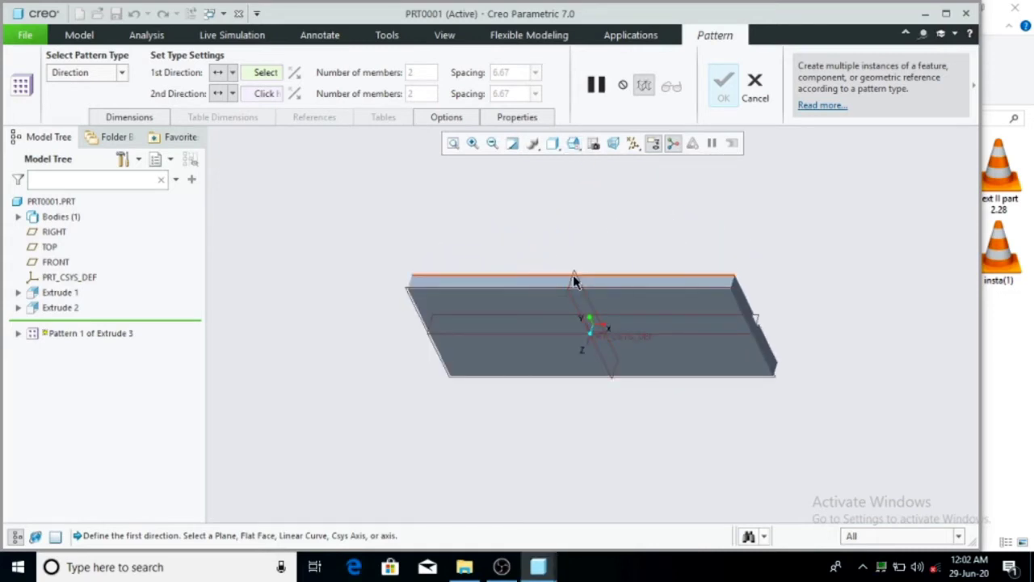
pyautogui.click(574, 281)
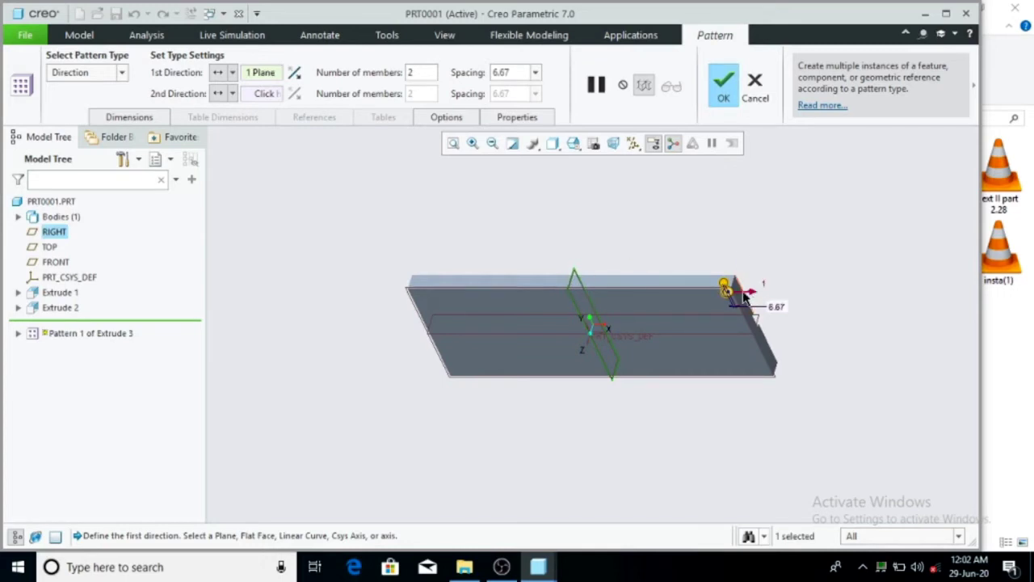
# Set the first-direction spacing to -30 mm so the pattern runs along the plate, with 20 members
pyautogui.moveTo(513, 72); pyautogui.dragTo(470, 75)
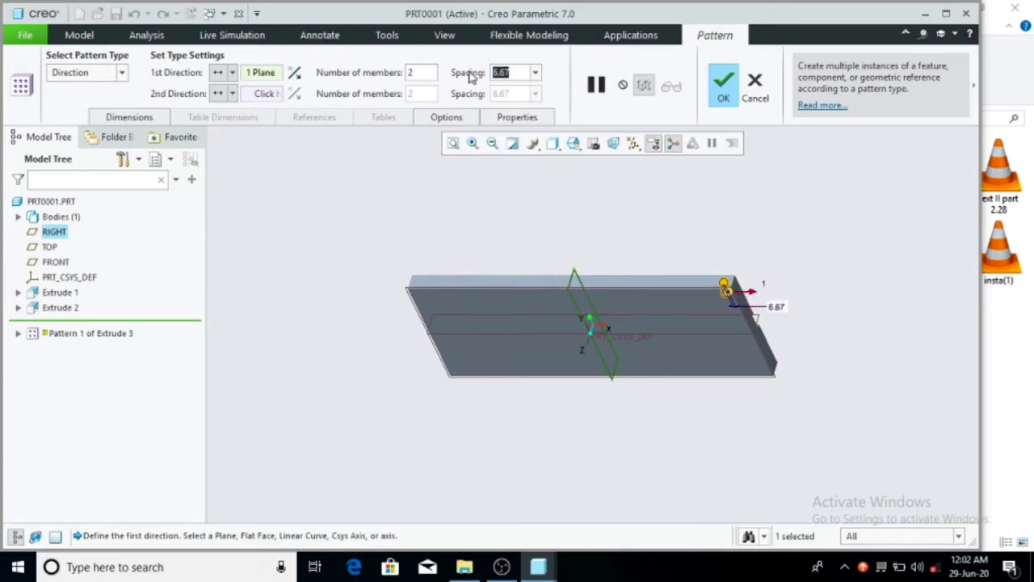
pyautogui.write('-')
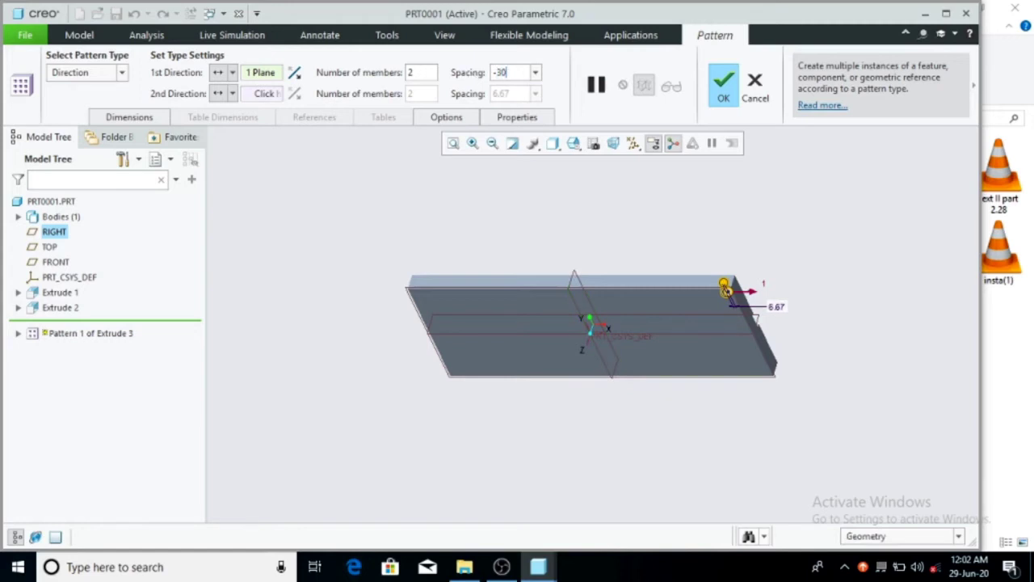
pyautogui.write('30')
pyautogui.click(412, 73)
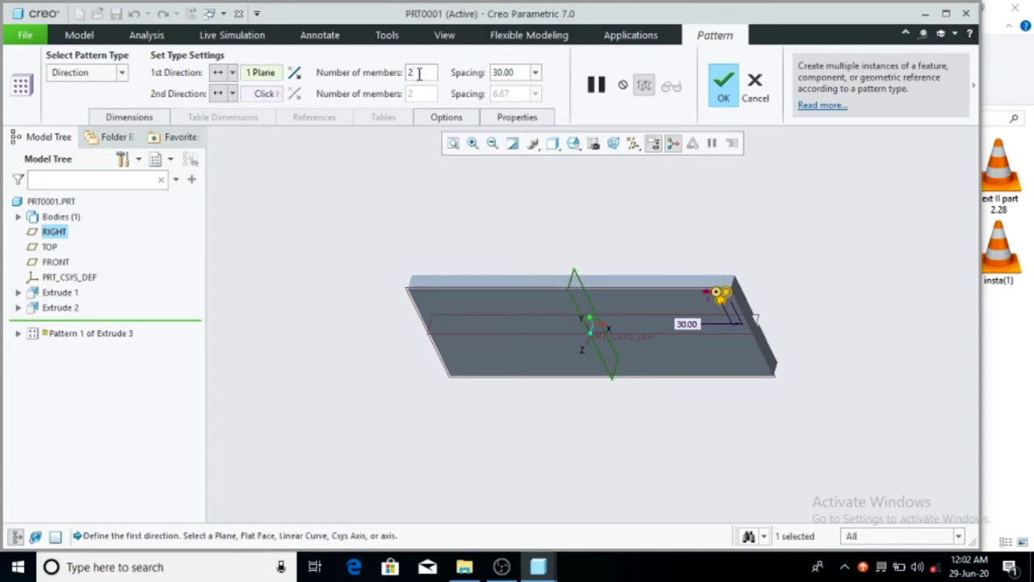
pyautogui.press('BackSpace')
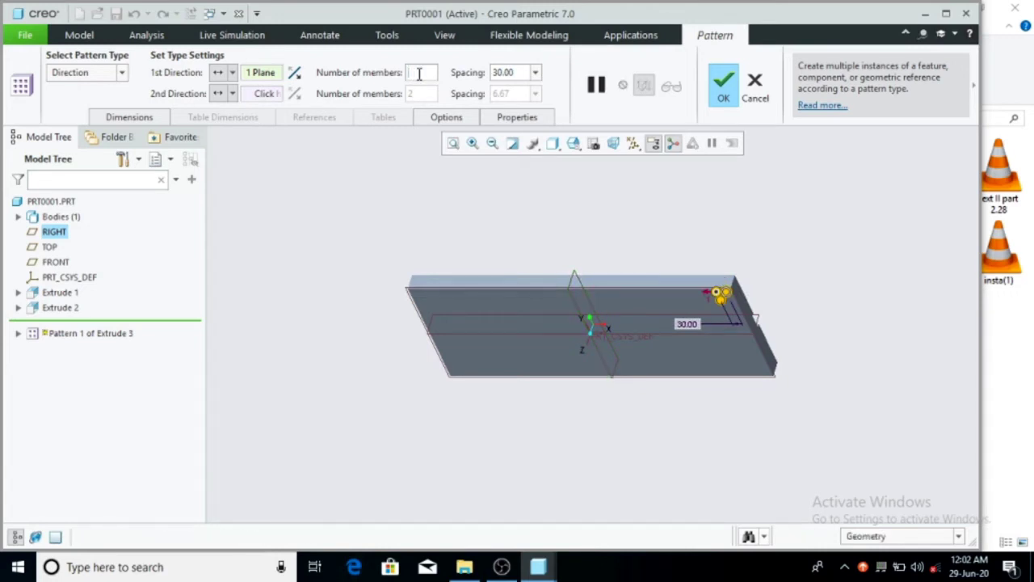
pyautogui.press('Return')
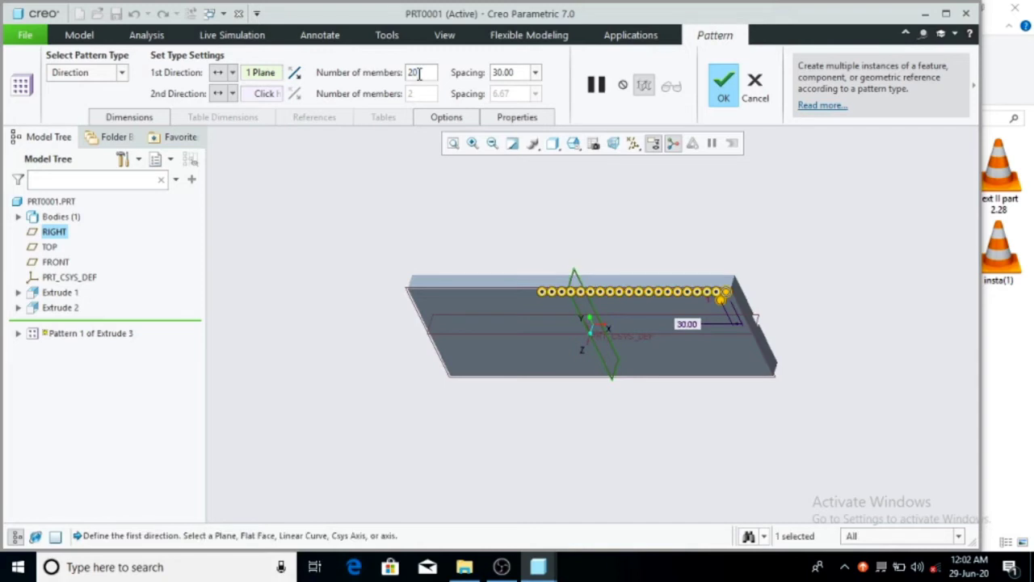
# Set the pattern's spacing to 40 mm with 23 members, create the pattern, and view the plate from the back
pyautogui.moveTo(420, 77); pyautogui.dragTo(407, 72)
pyautogui.doubleClick(516, 75)
pyautogui.write('40')
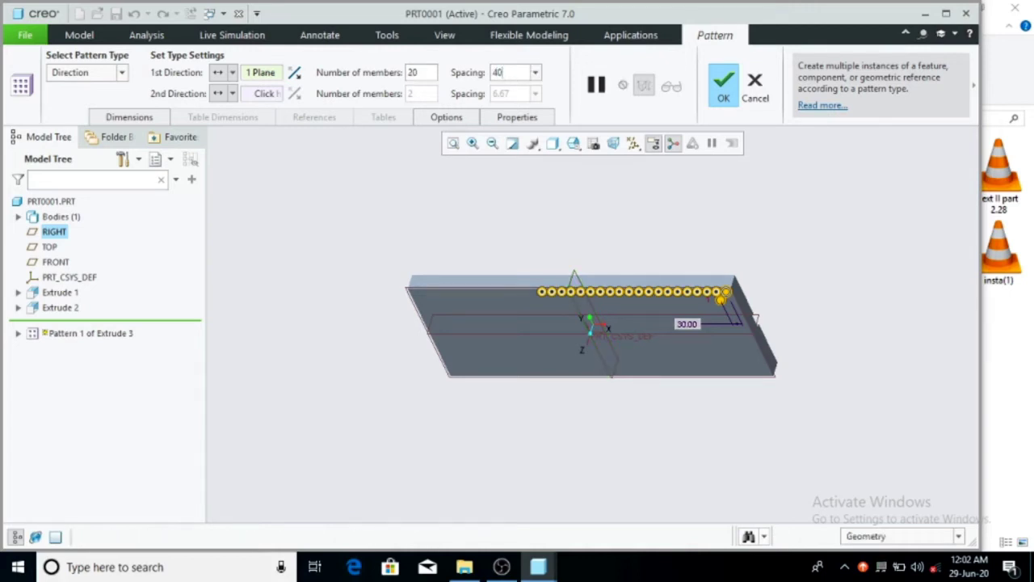
pyautogui.press('Return')
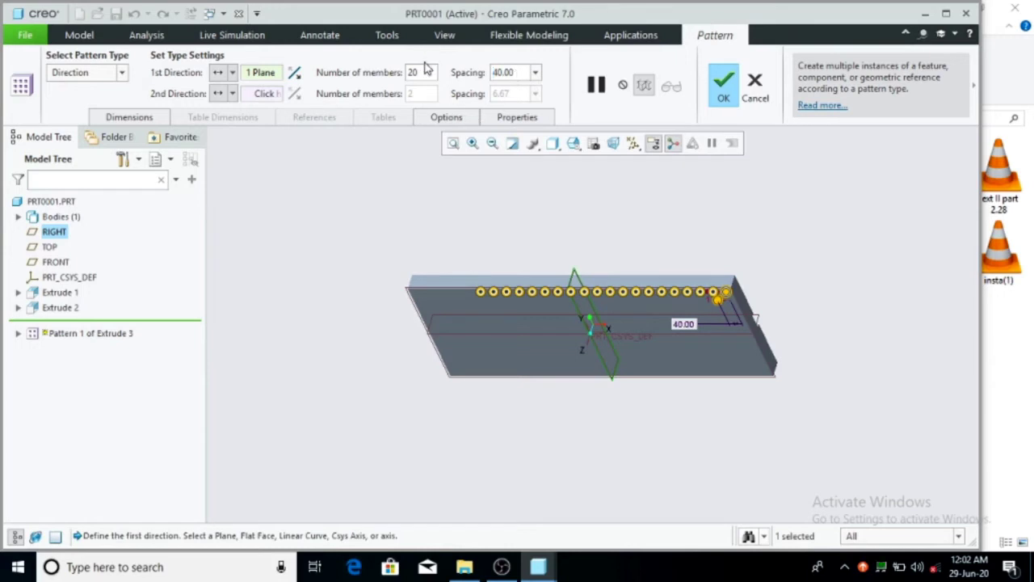
pyautogui.doubleClick(414, 72)
pyautogui.write('23')
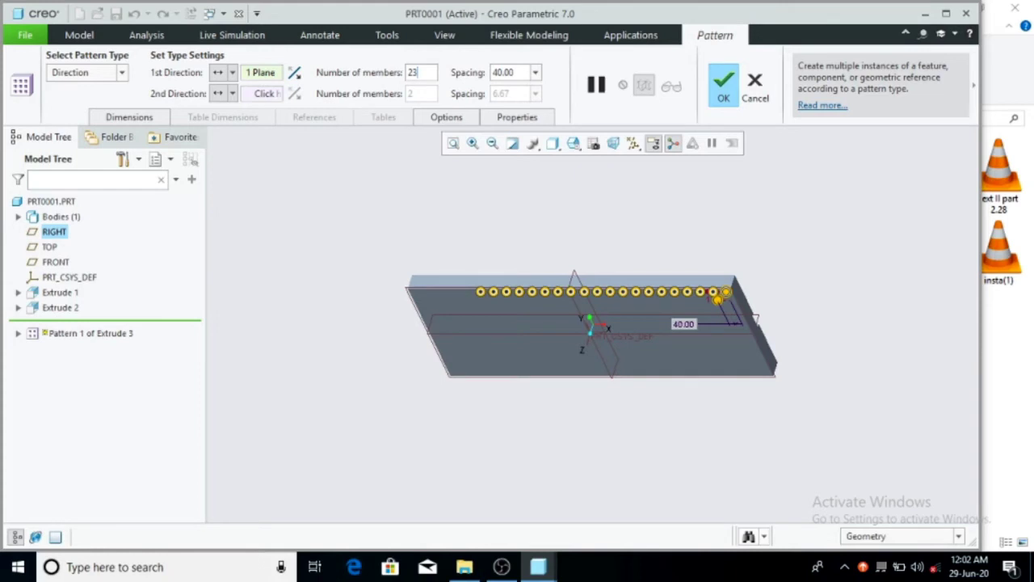
pyautogui.press('Return')
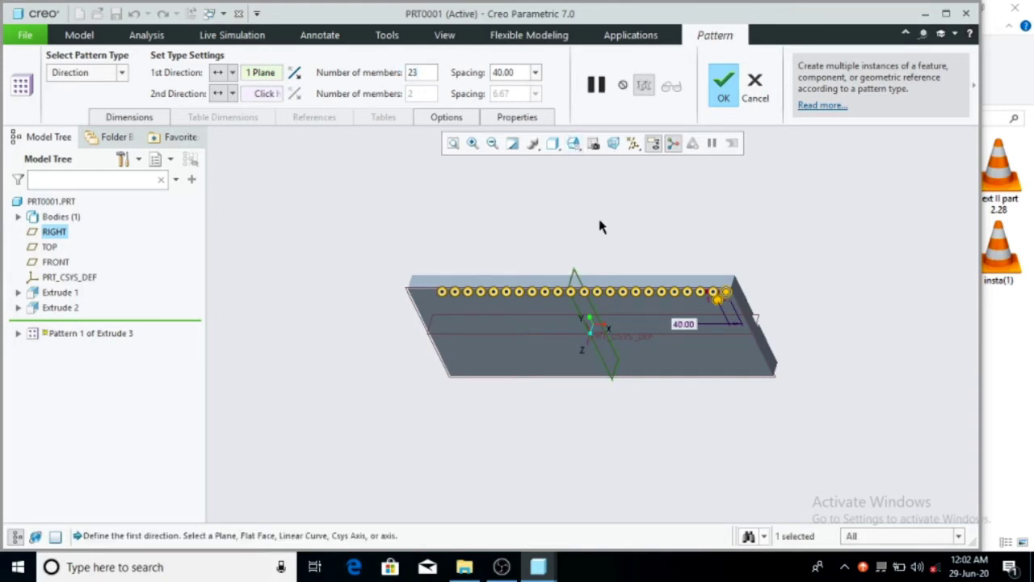
pyautogui.click(724, 84)
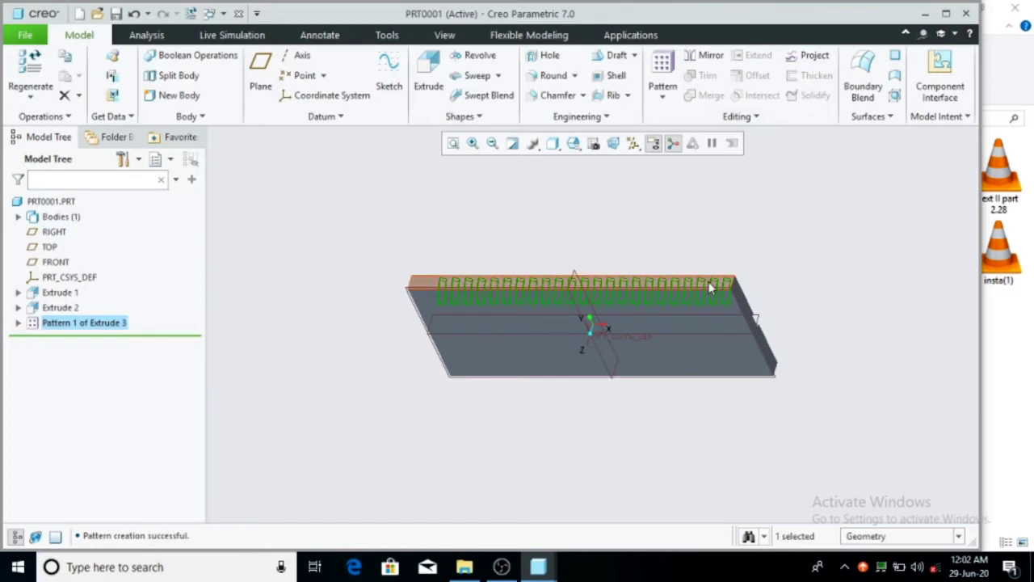
pyautogui.click(574, 144)
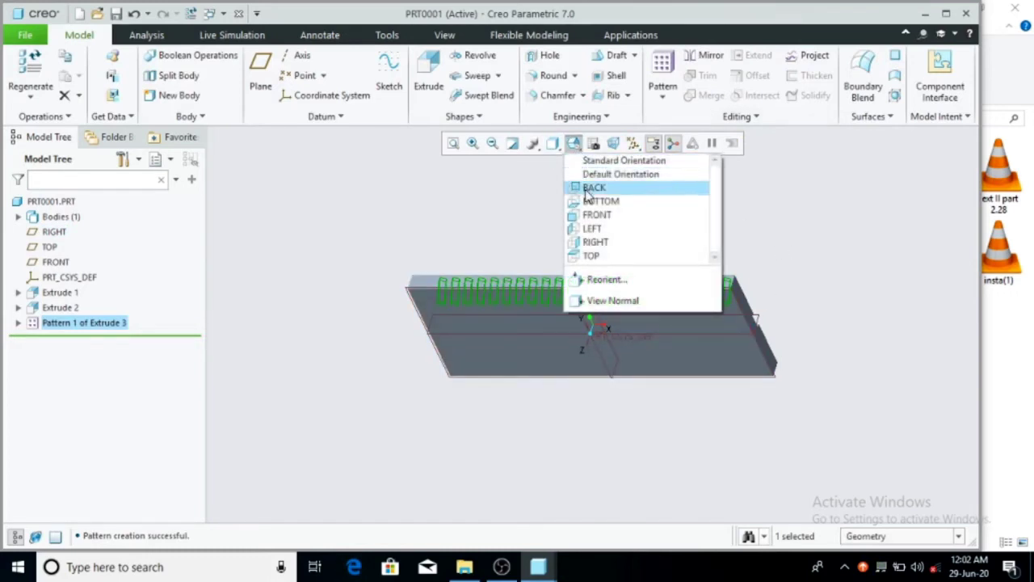
pyautogui.click(593, 188)
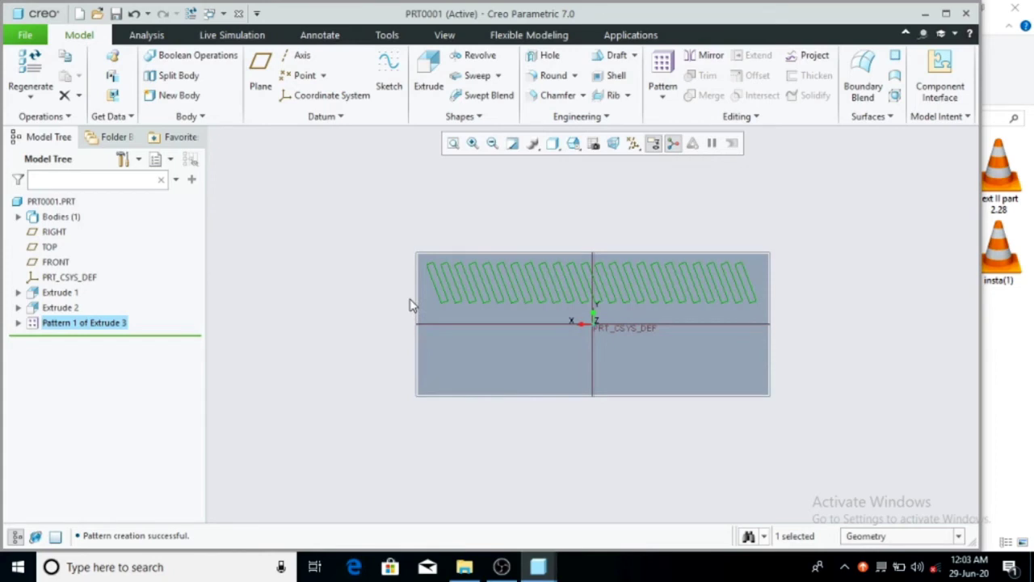
# Mirror the pattern of slanted features about the TOP datum plane
pyautogui.rightClick(121, 325)
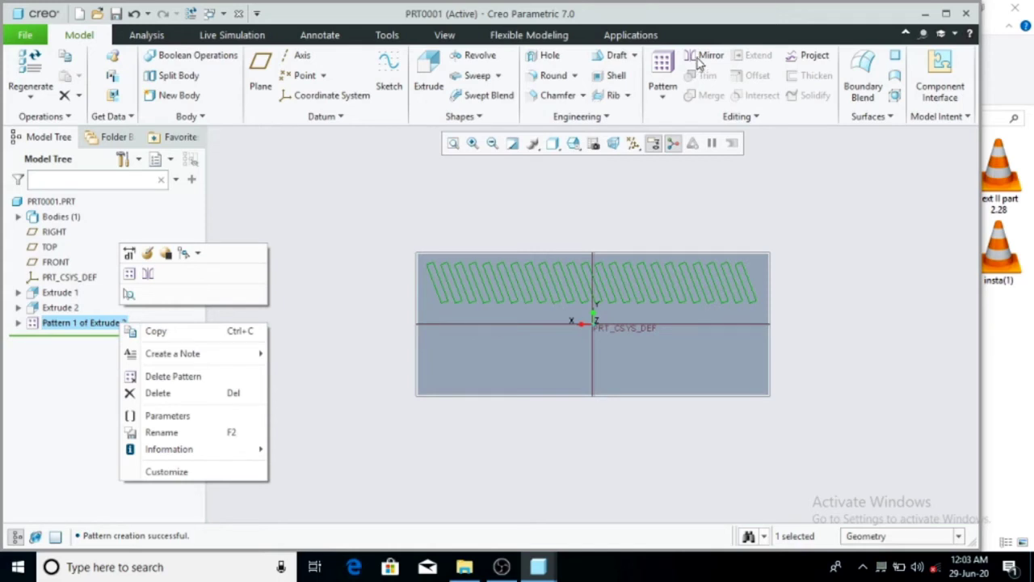
pyautogui.click(309, 273)
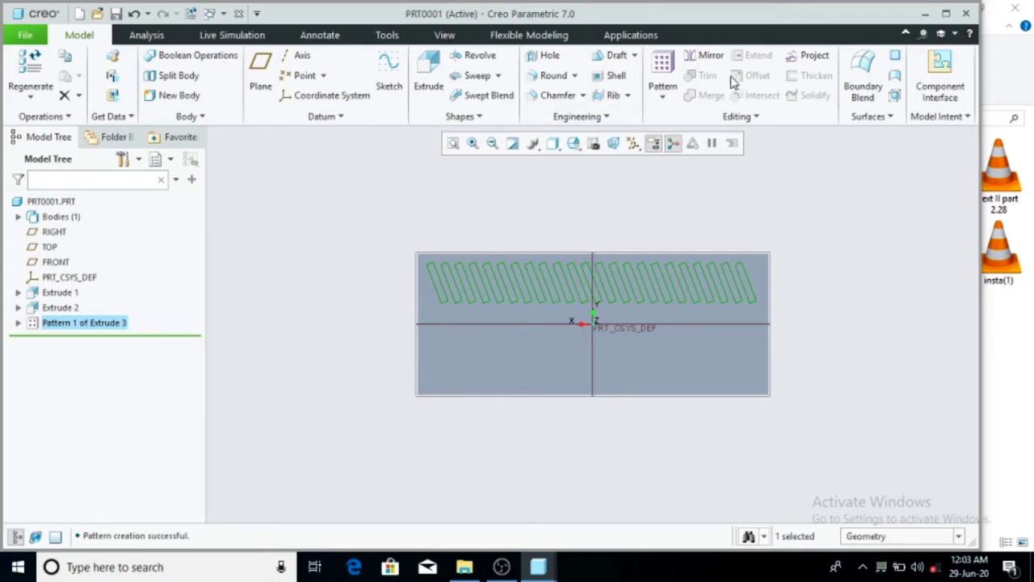
pyautogui.click(708, 55)
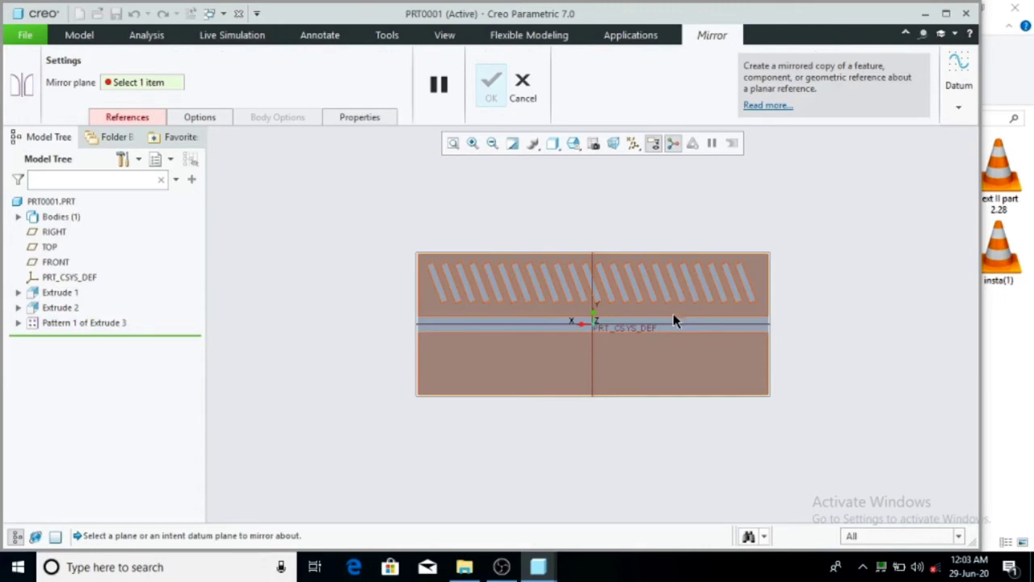
pyautogui.click(673, 327)
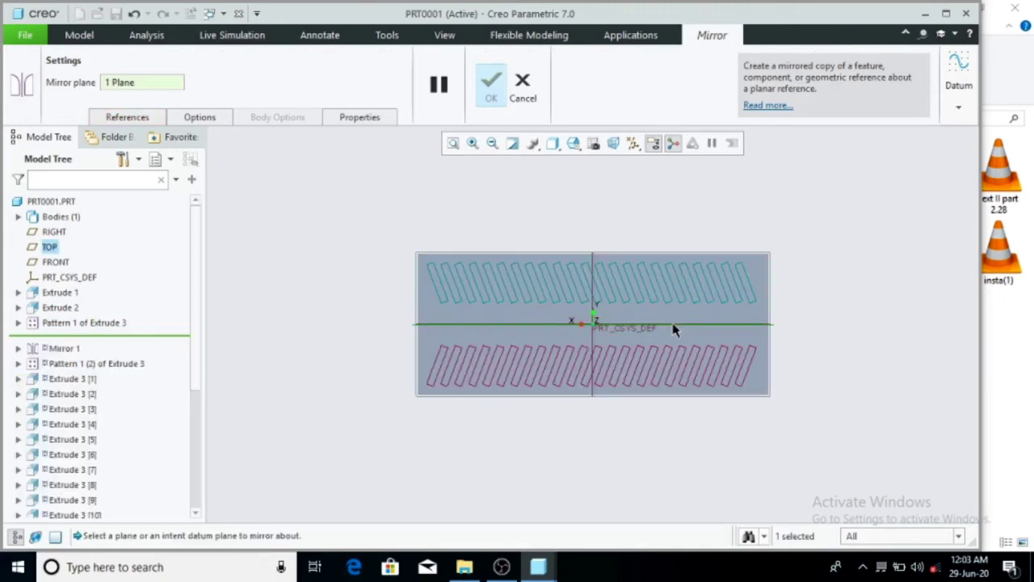
pyautogui.click(491, 84)
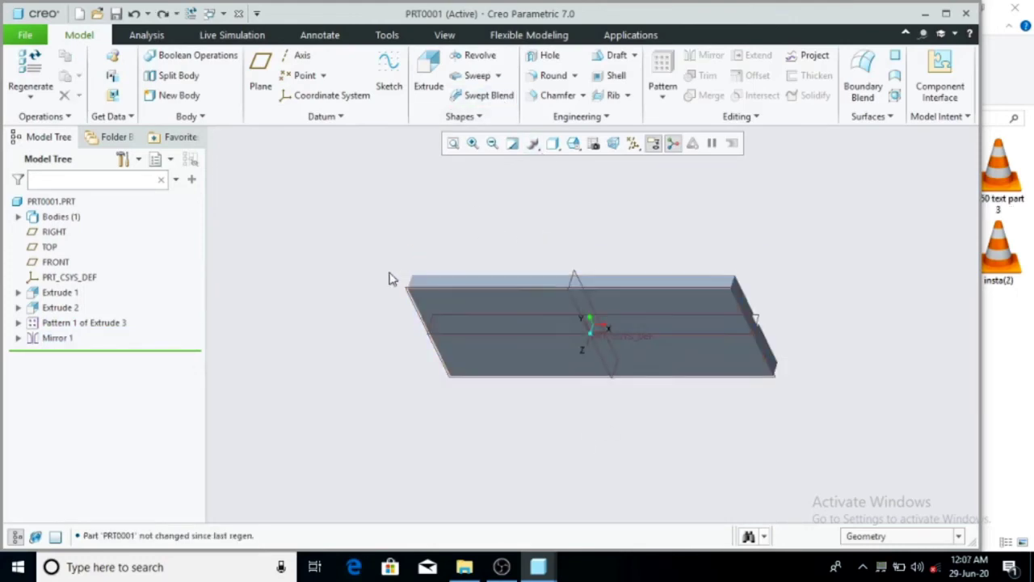
# Start a Warp on the plate's solid body and choose the Bend operation
pyautogui.click(750, 119)
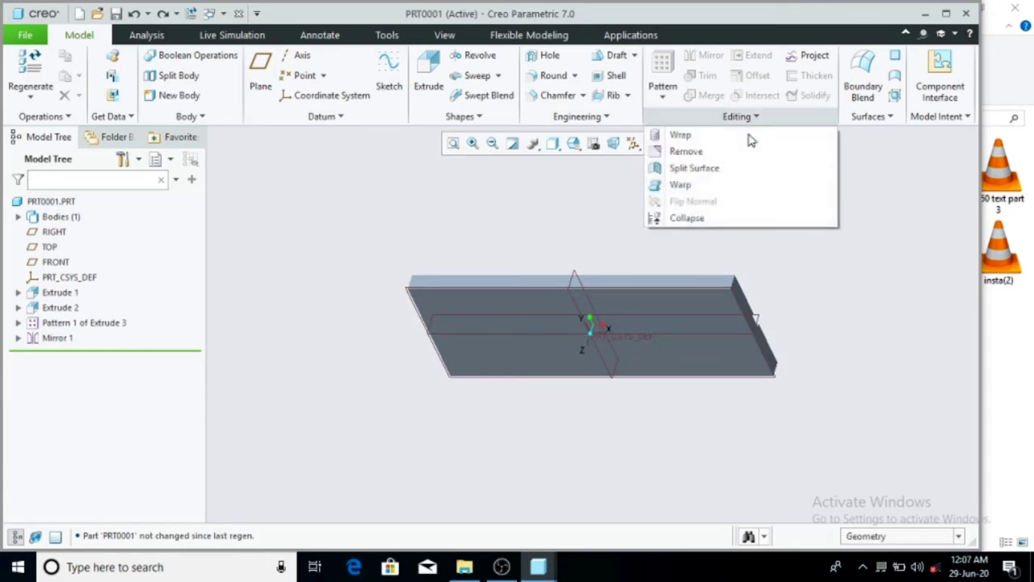
pyautogui.click(747, 185)
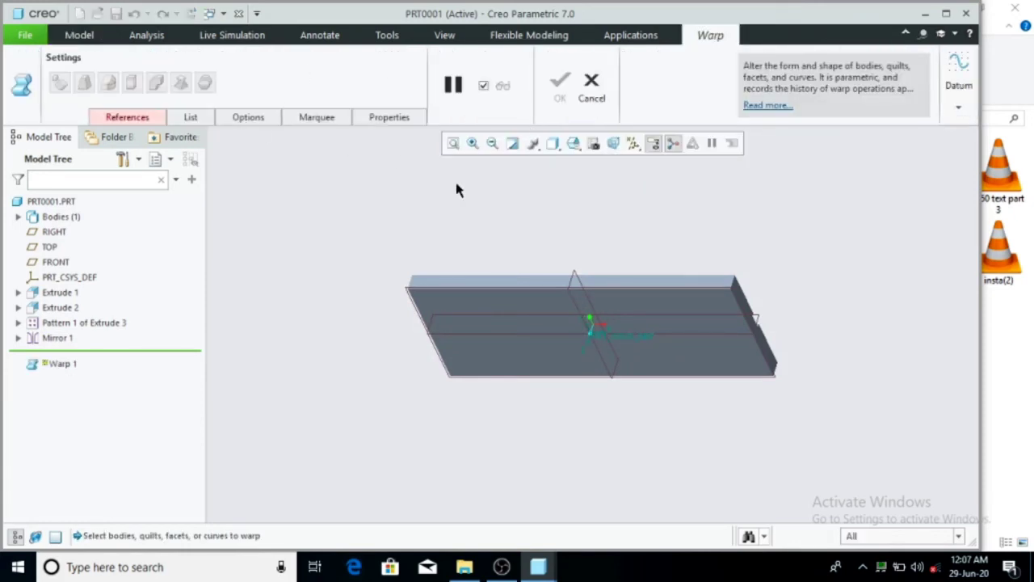
pyautogui.click(515, 290)
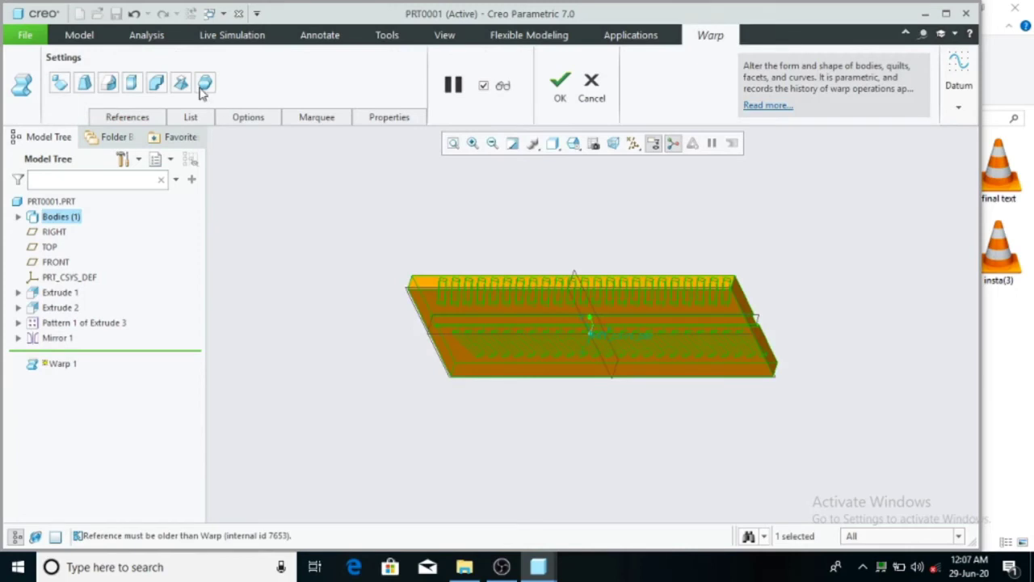
pyautogui.click(157, 83)
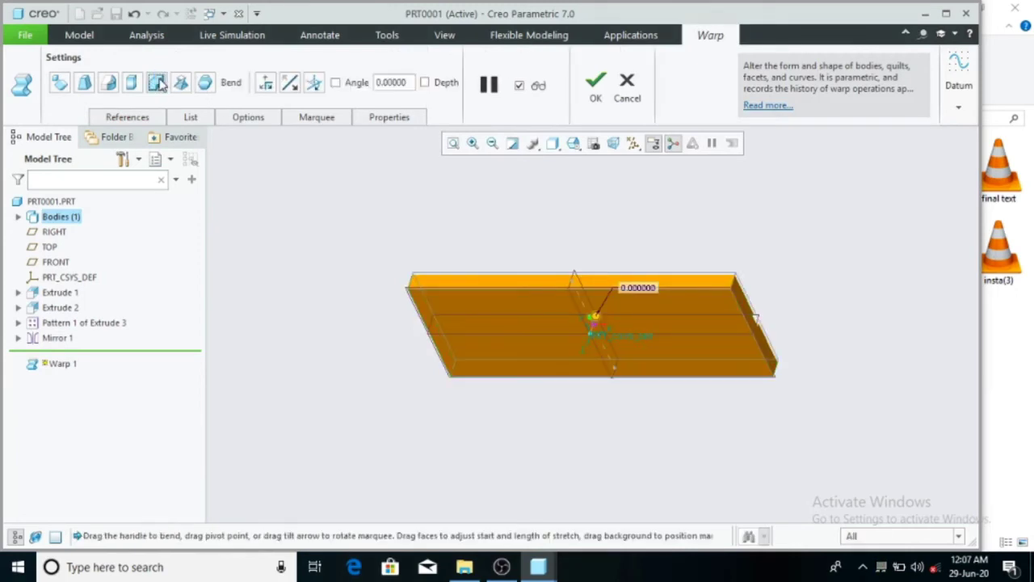
# Set the bend angle to 220, switch the bend axis so the plate curls across its width, and create the warp
pyautogui.doubleClick(409, 82)
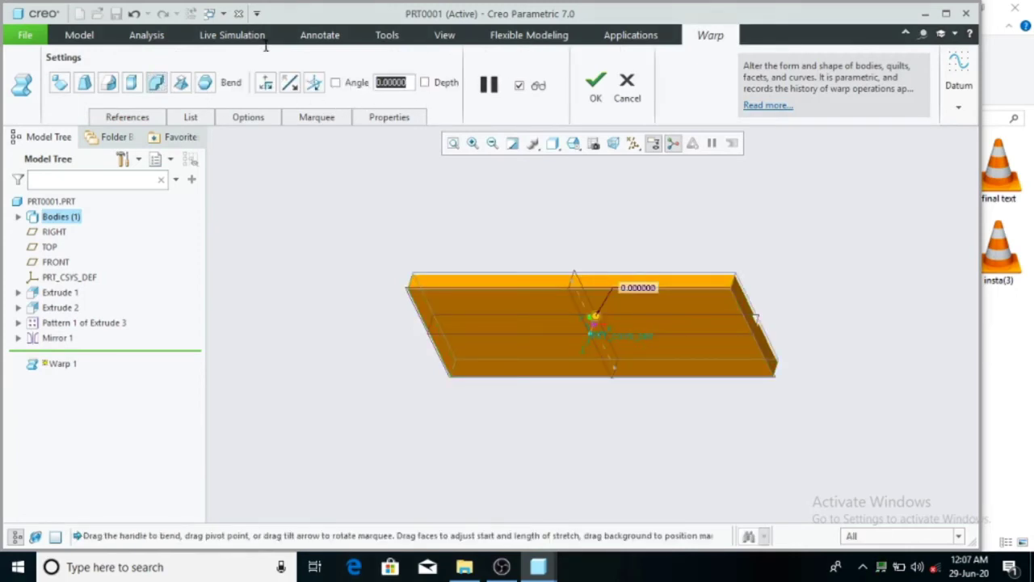
pyautogui.write('22')
pyautogui.press('Return')
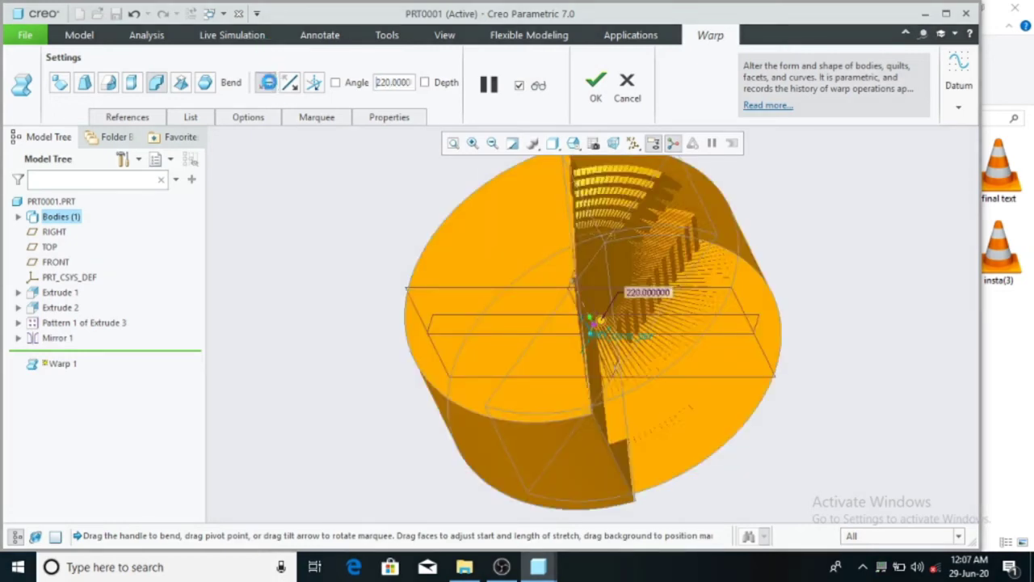
pyautogui.click(268, 83)
pyautogui.click(267, 84)
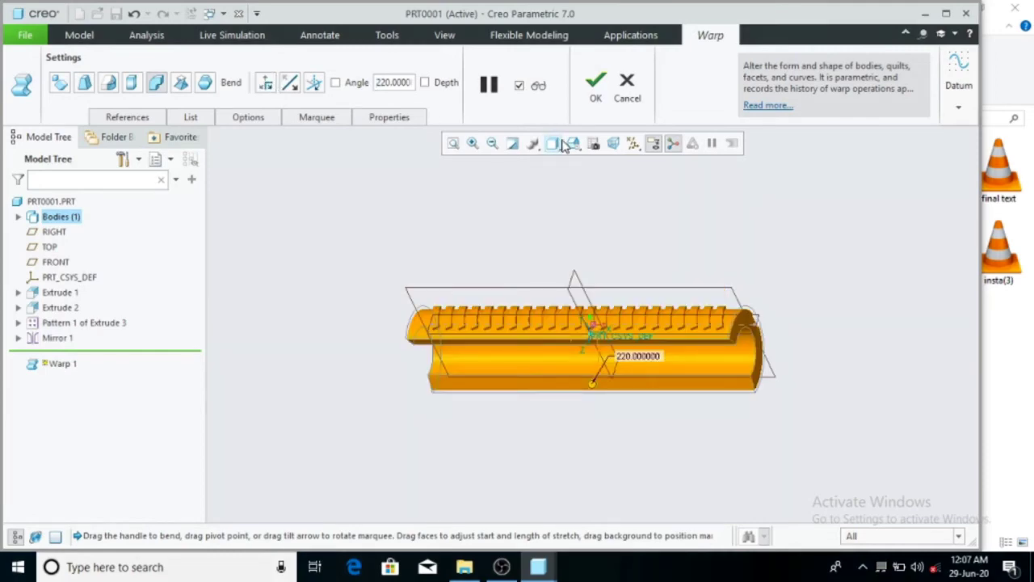
pyautogui.click(595, 97)
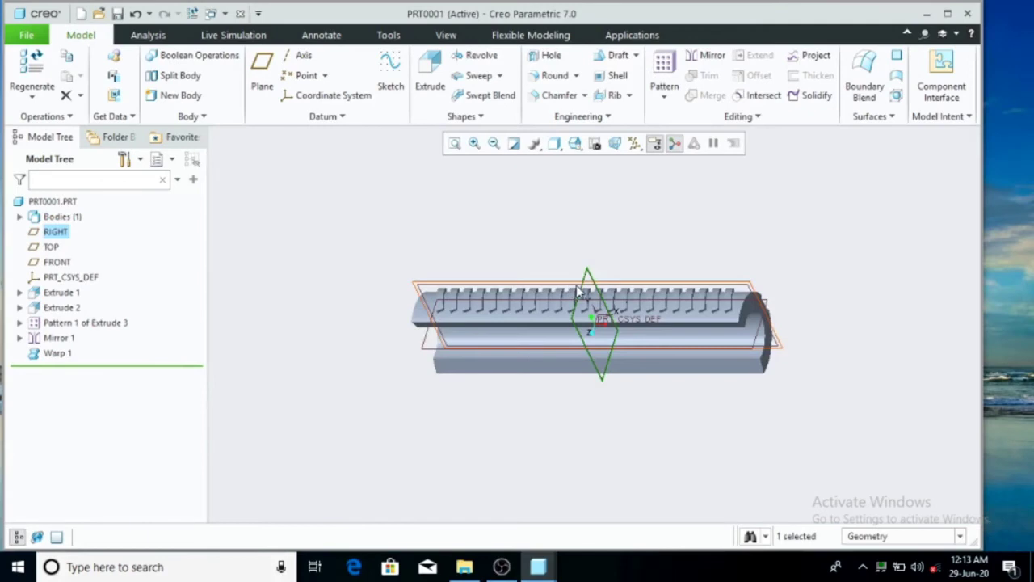
# Create a datum plane offset 500 mm from the RIGHT plane at the end of the curled body, with its normal direction flipped
pyautogui.click(262, 73)
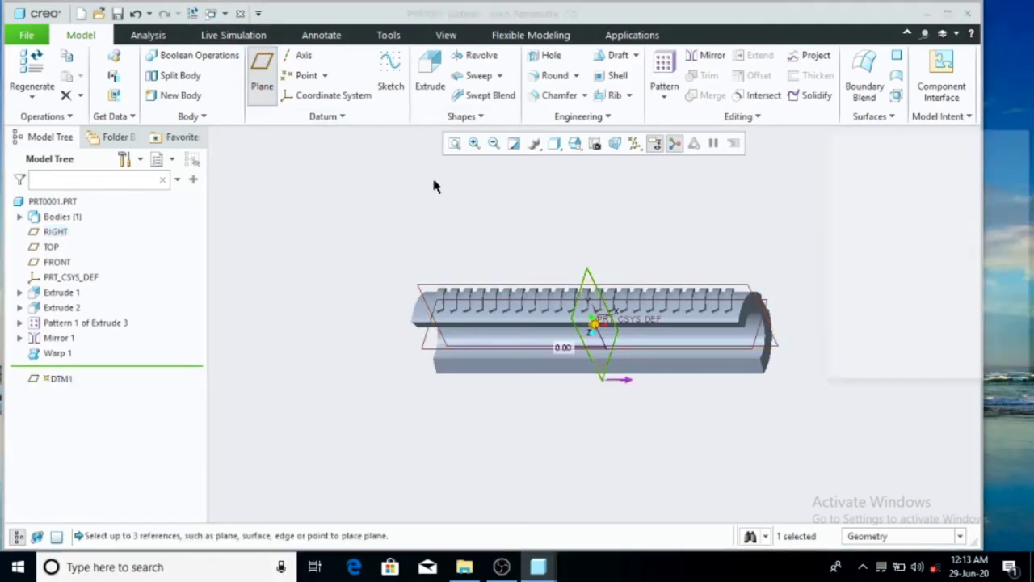
pyautogui.click(623, 379)
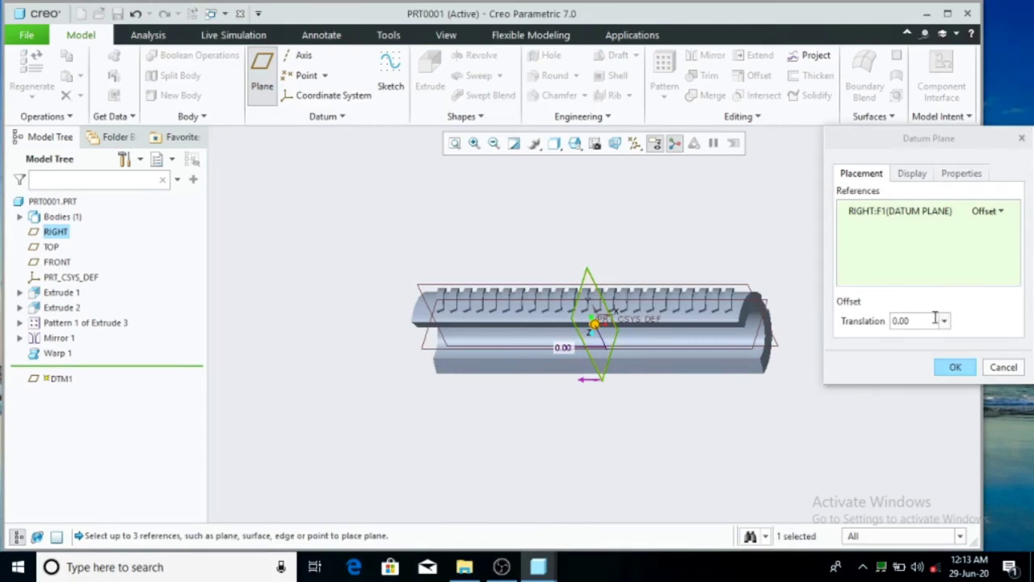
pyautogui.moveTo(920, 322); pyautogui.dragTo(871, 323)
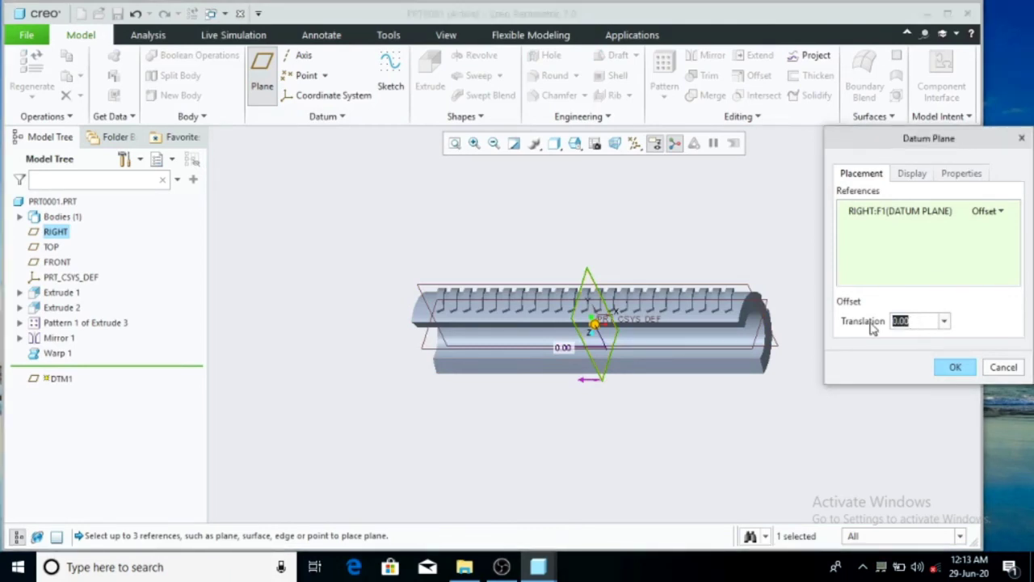
pyautogui.write('5')
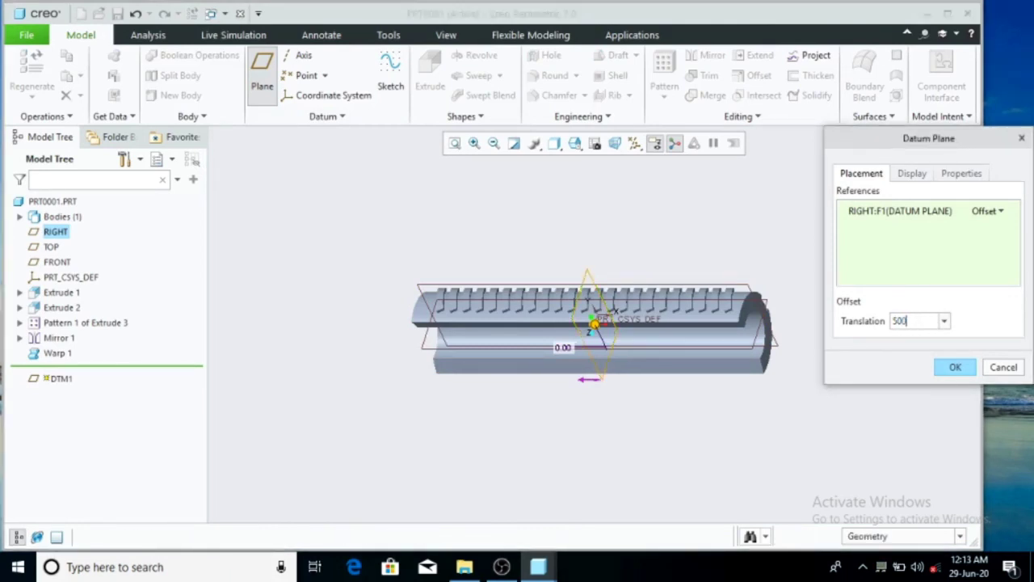
pyautogui.write('00')
pyautogui.press('Return')
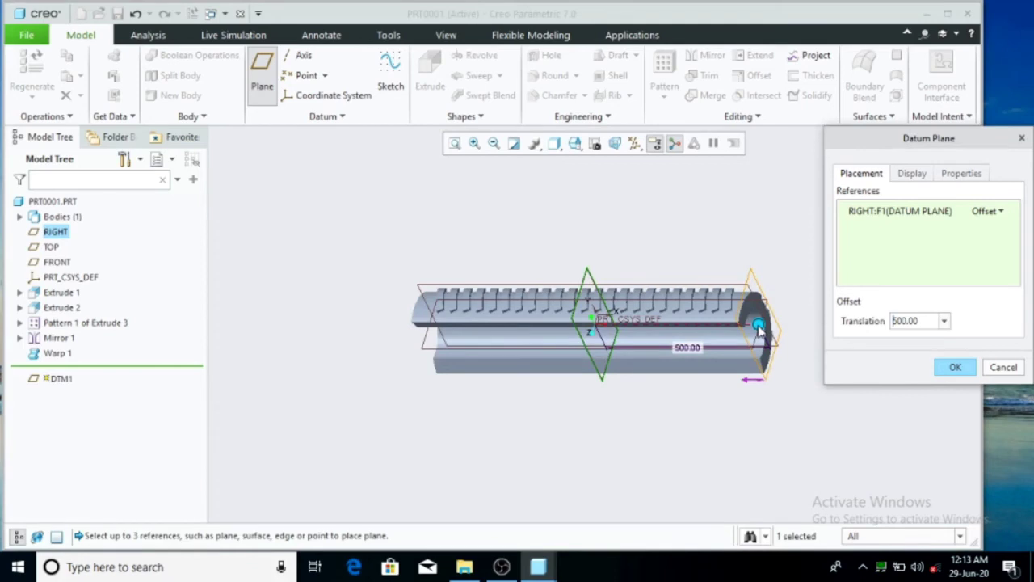
pyautogui.click(951, 368)
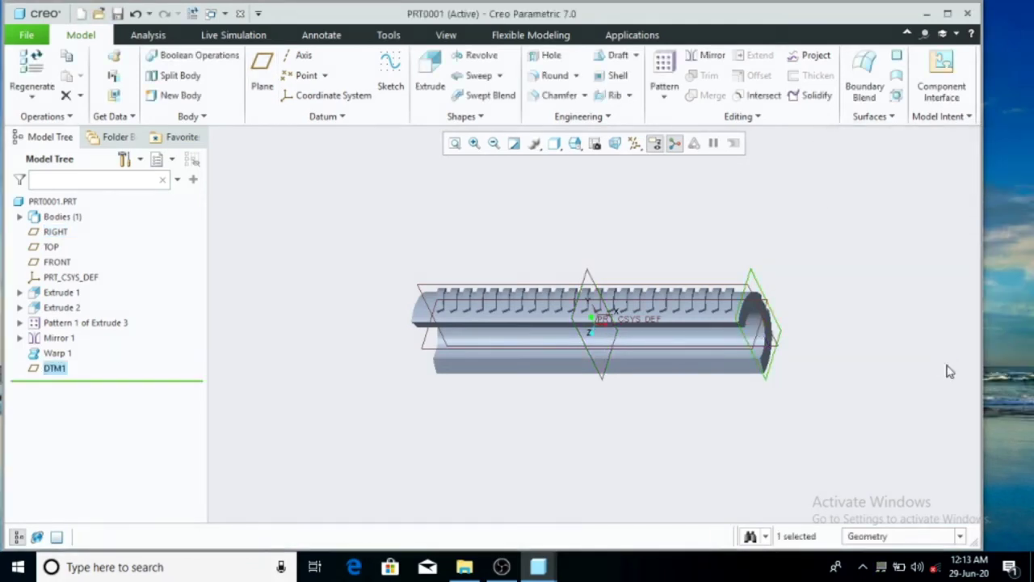
# Start a Toroidal Bend and select the curled solid body as the geometry to bend
pyautogui.click(735, 118)
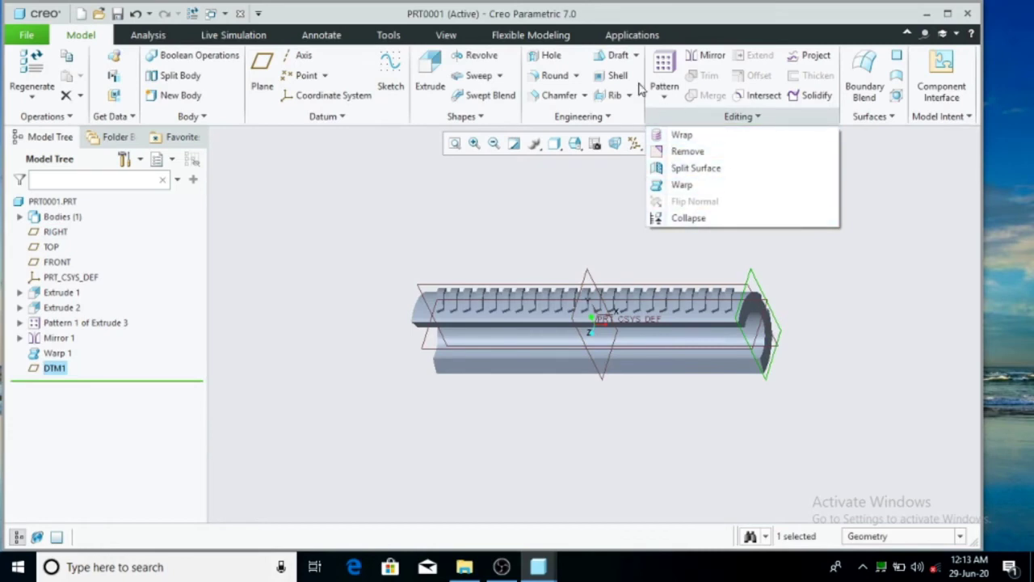
pyautogui.click(618, 117)
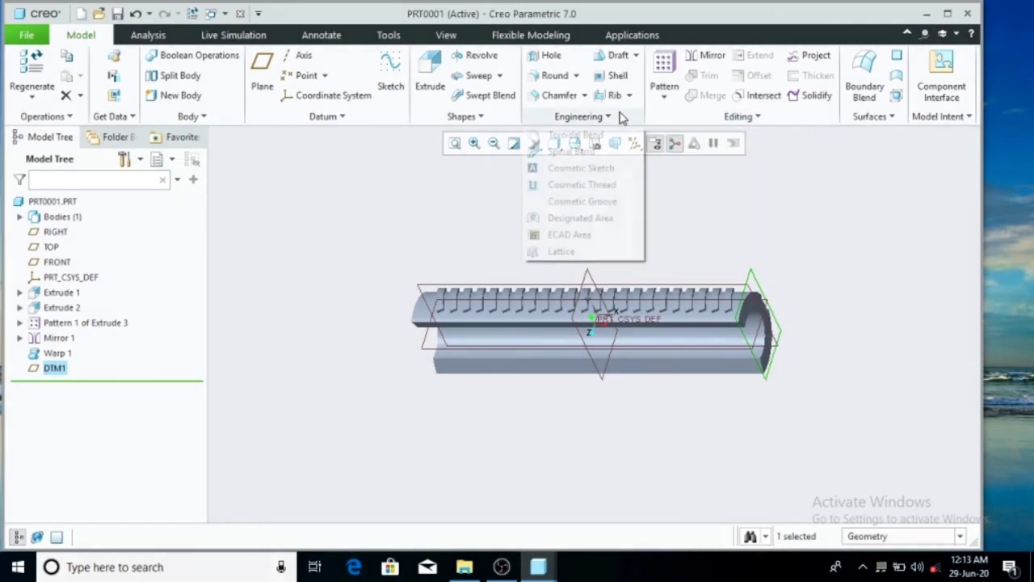
pyautogui.click(607, 139)
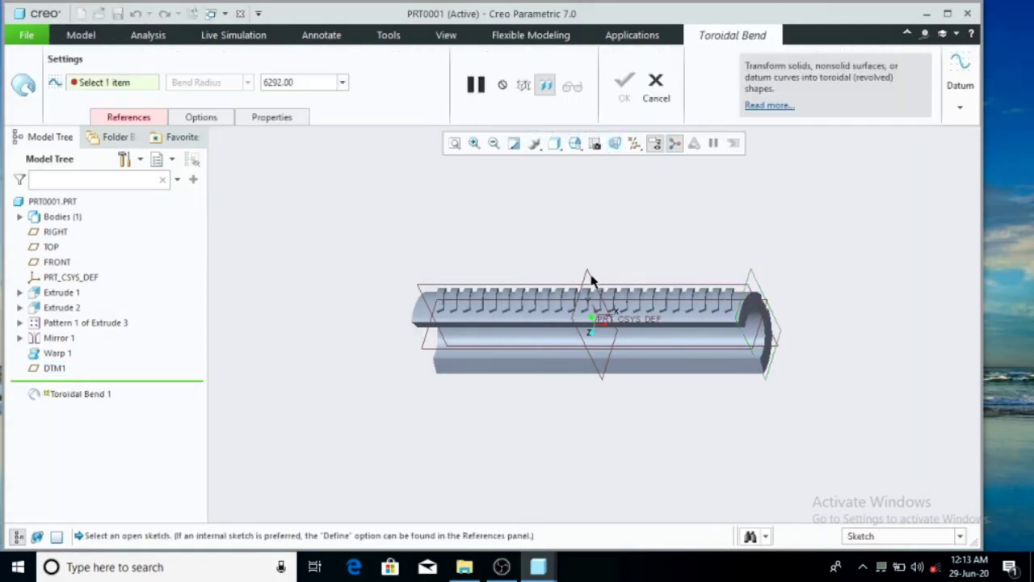
pyautogui.click(151, 116)
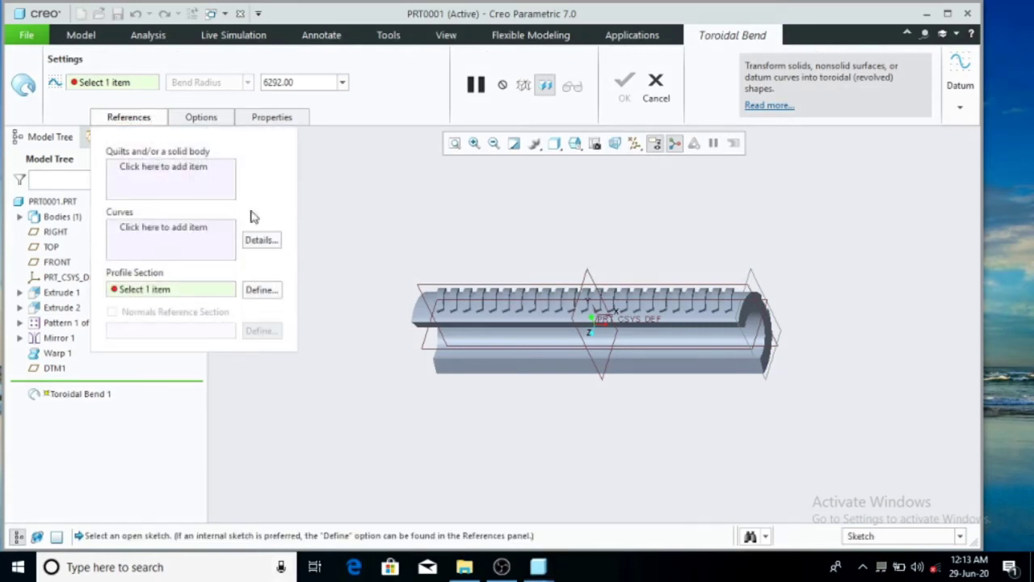
pyautogui.click(204, 167)
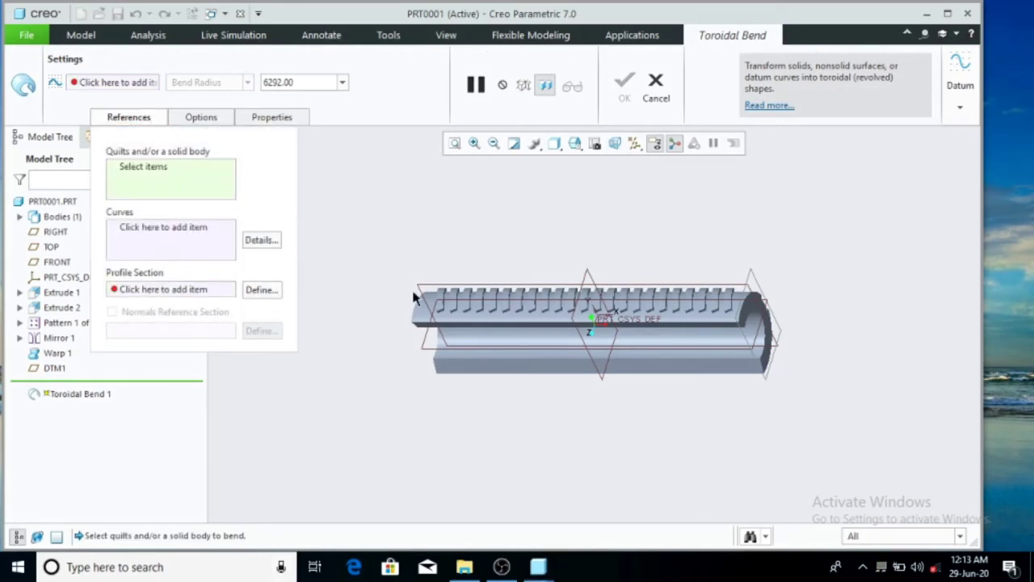
pyautogui.click(492, 318)
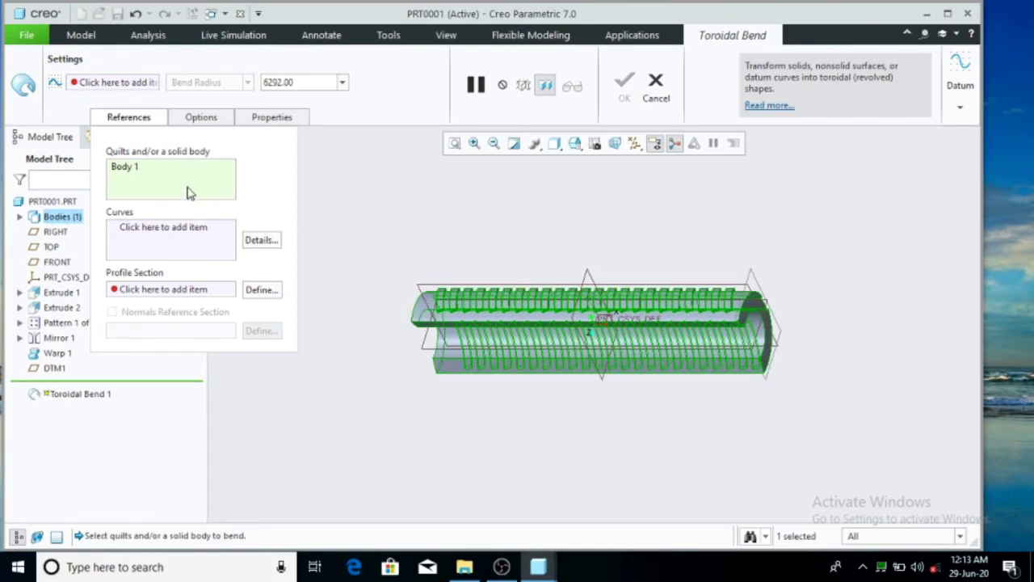
# Define an internal profile section on the RIGHT datum plane, with the TOP plane as the reference facing left
pyautogui.click(273, 295)
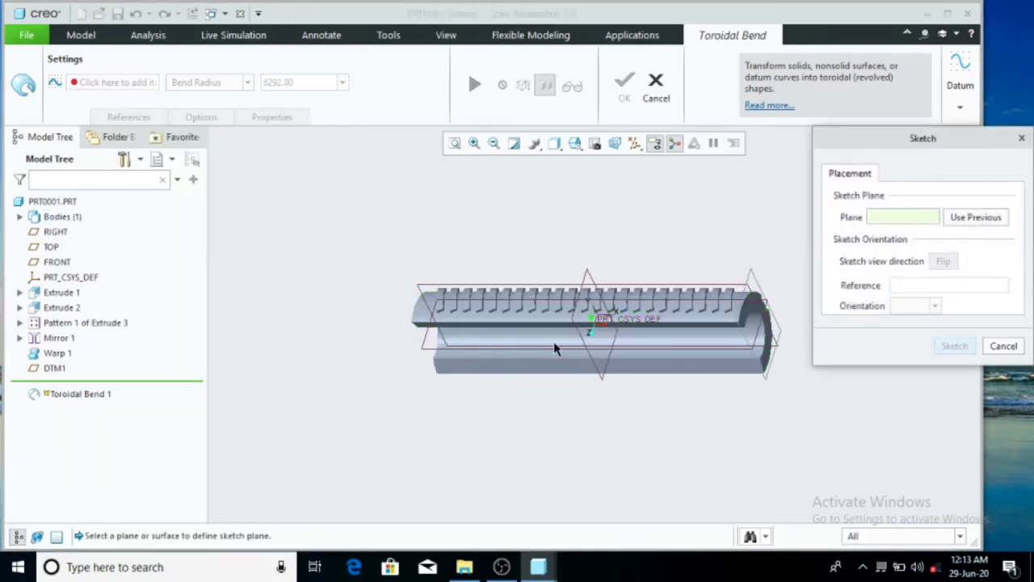
pyautogui.click(580, 306)
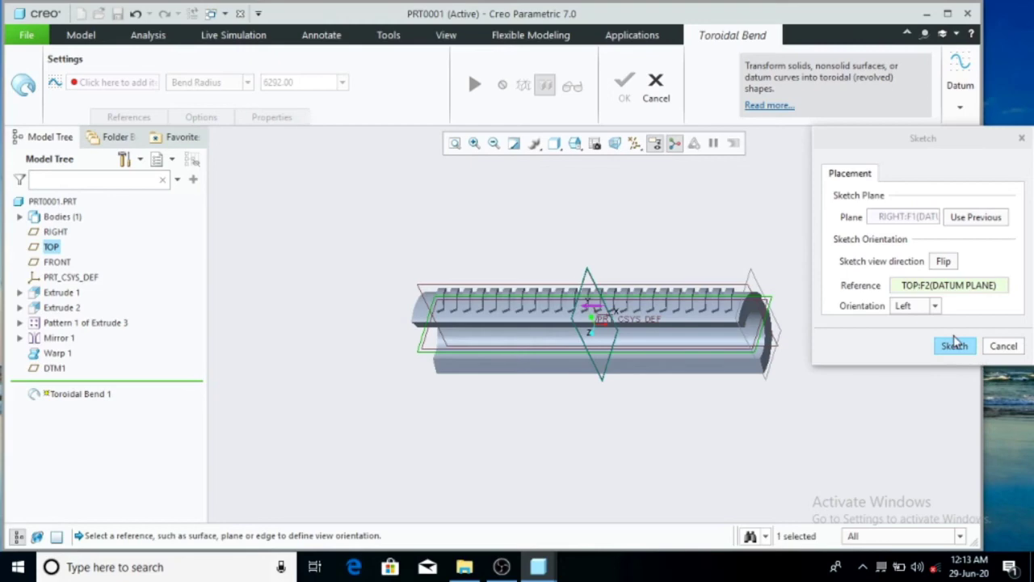
pyautogui.click(954, 345)
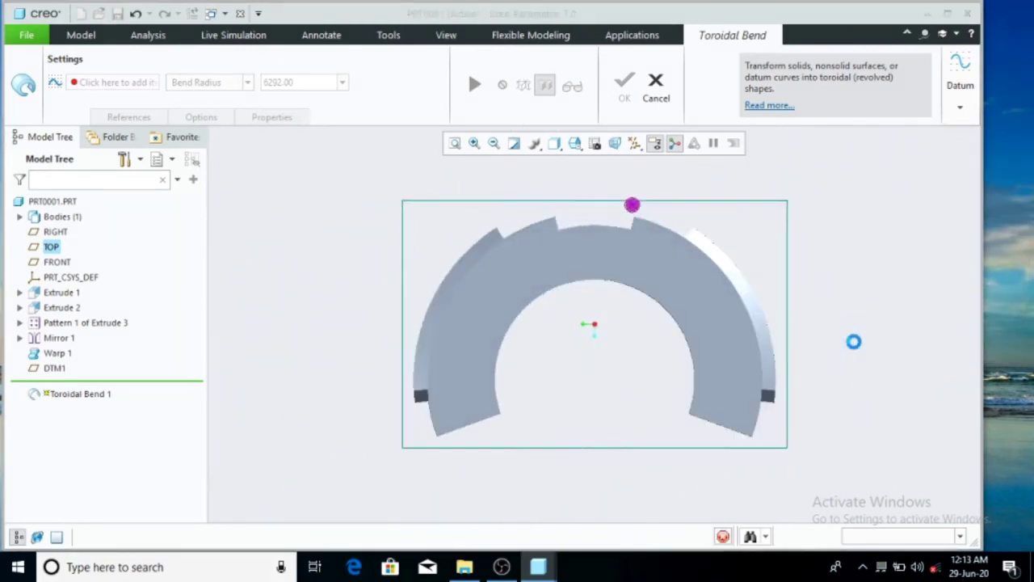
# Sketch a horizontal line joining the two lower outer corners of the curled cross-section
pyautogui.click(278, 58)
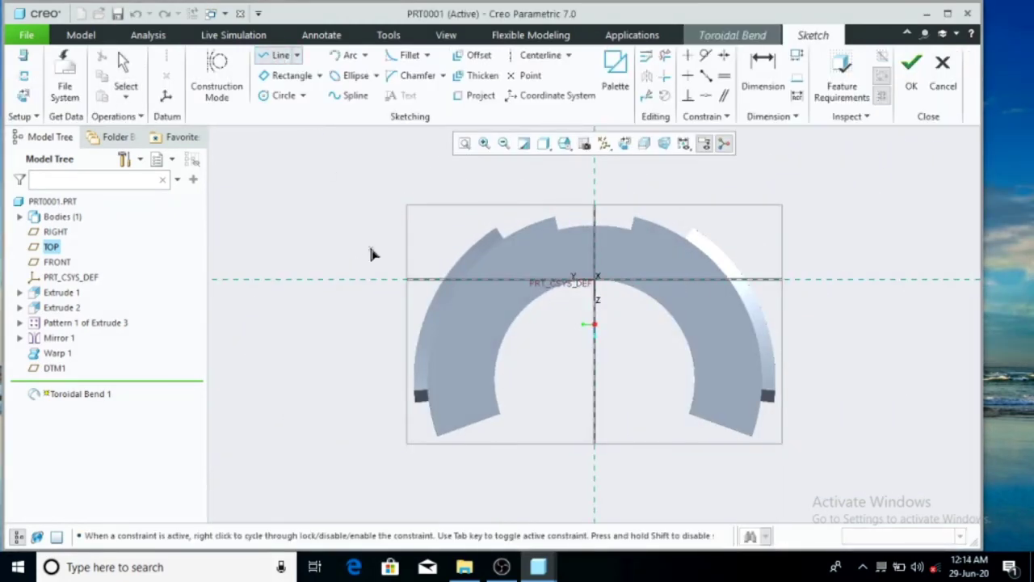
pyautogui.click(440, 437)
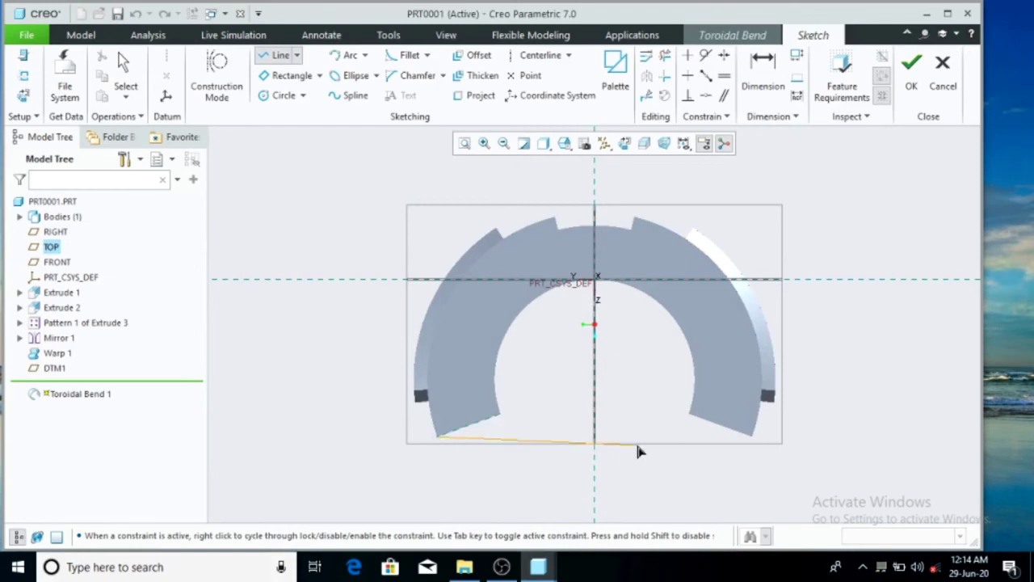
pyautogui.click(750, 438)
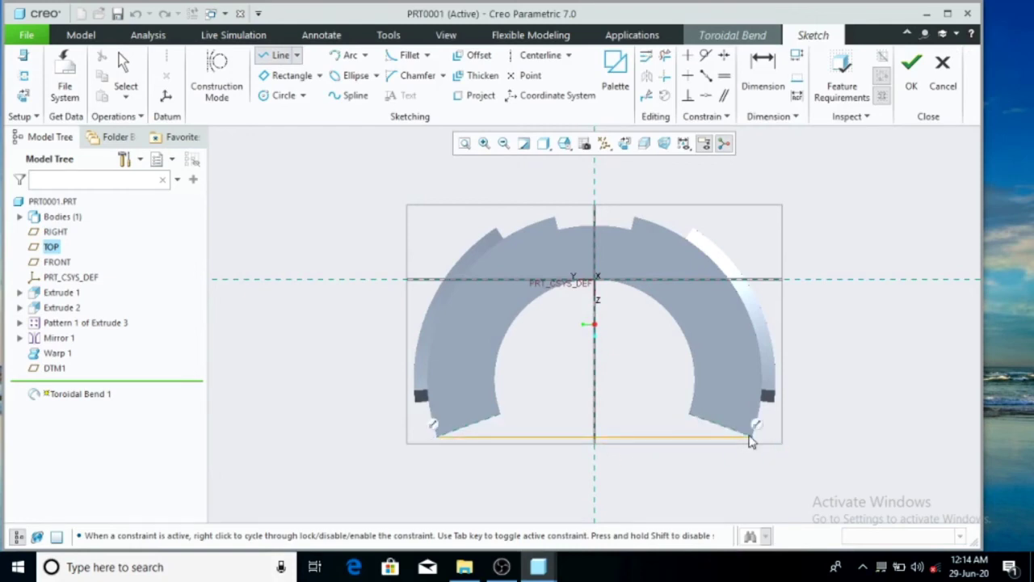
# Place a coordinate system at each end of the profile line and finish the section sketch
pyautogui.click(167, 97)
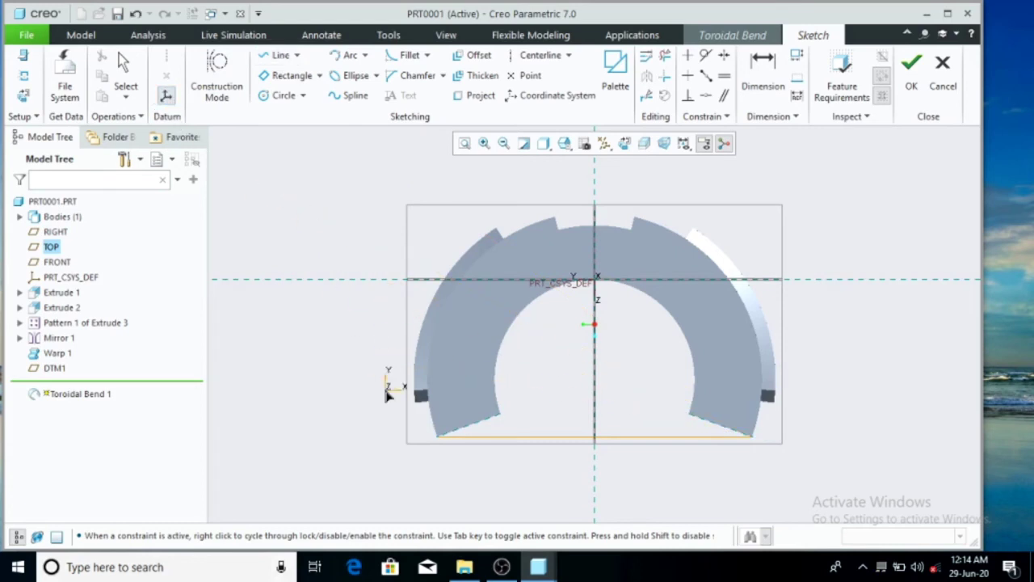
pyautogui.click(435, 437)
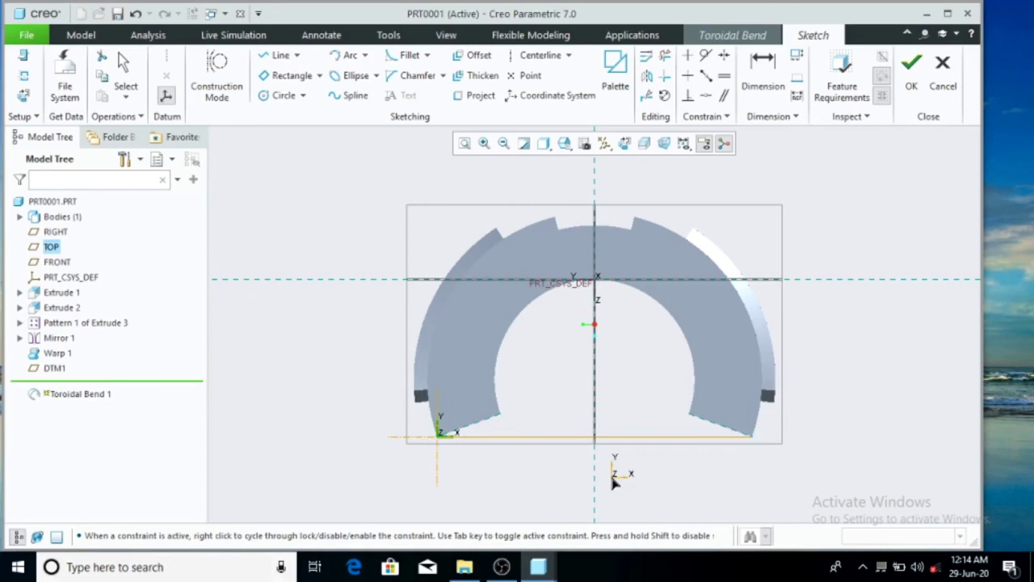
pyautogui.click(751, 440)
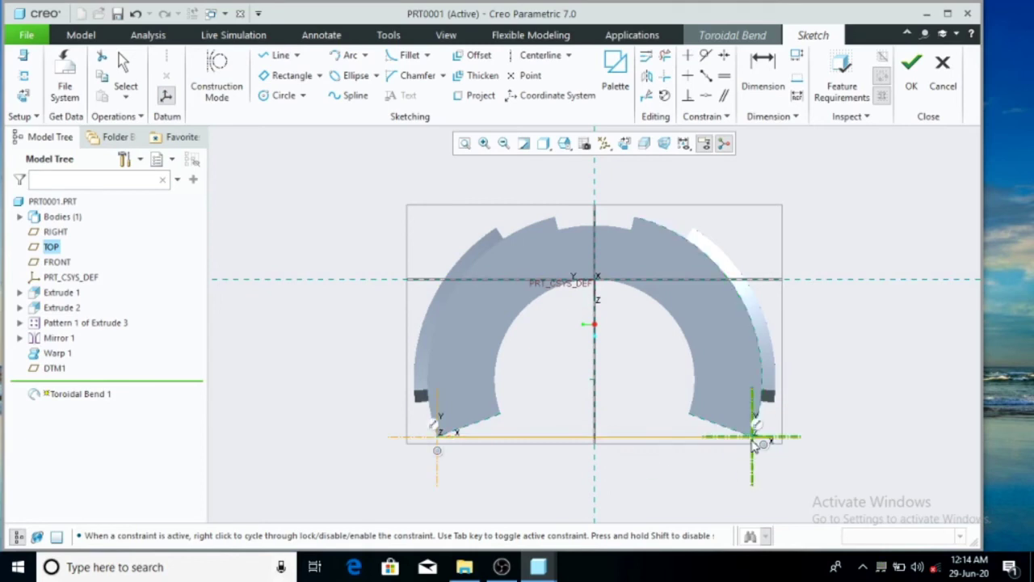
pyautogui.click(923, 71)
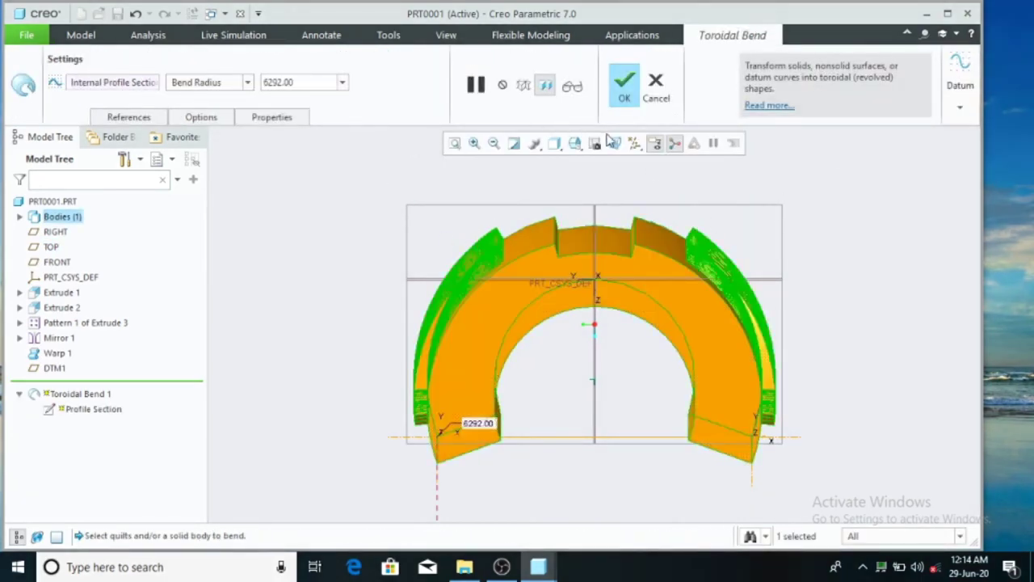
# Set the toroidal bend to 360 degrees between the DTM1 plane and the body's opposite end face, and complete the feature
pyautogui.click(574, 143)
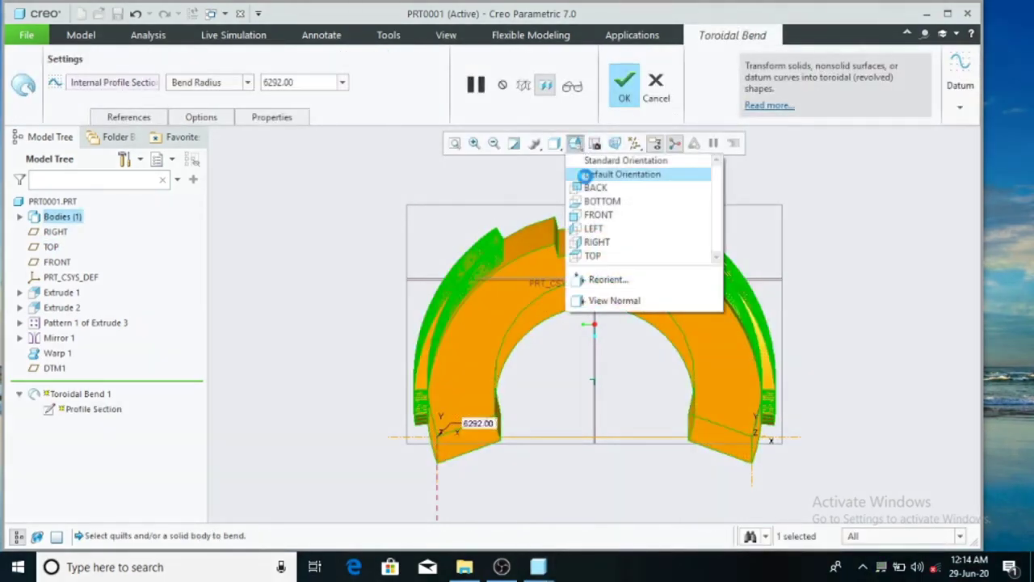
pyautogui.click(584, 175)
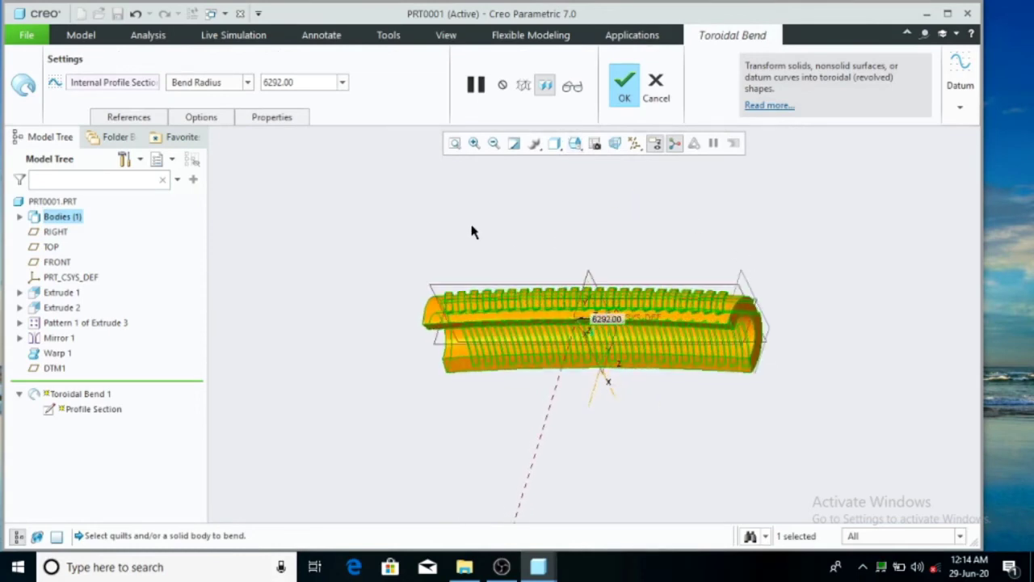
pyautogui.click(246, 84)
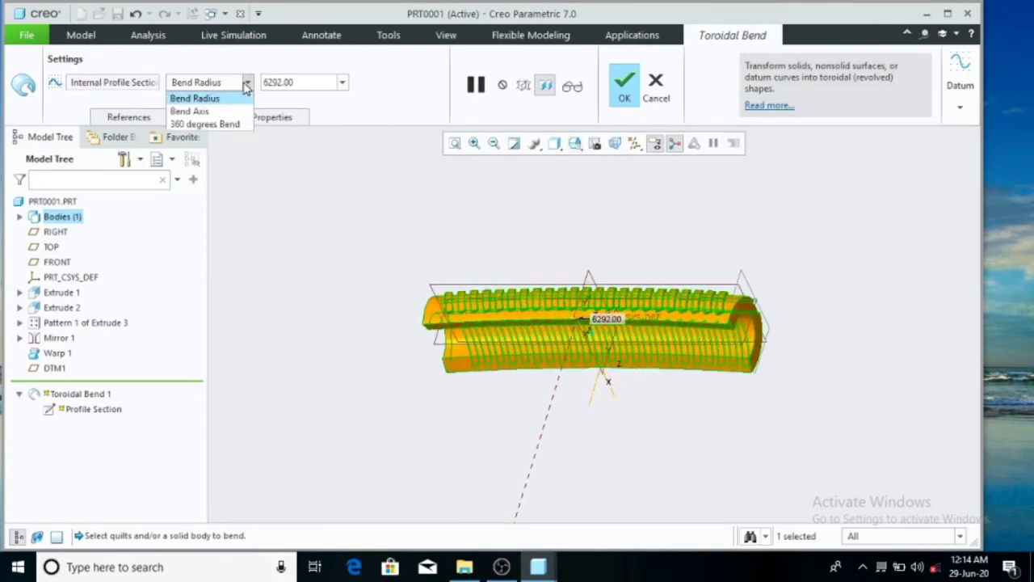
pyautogui.click(234, 127)
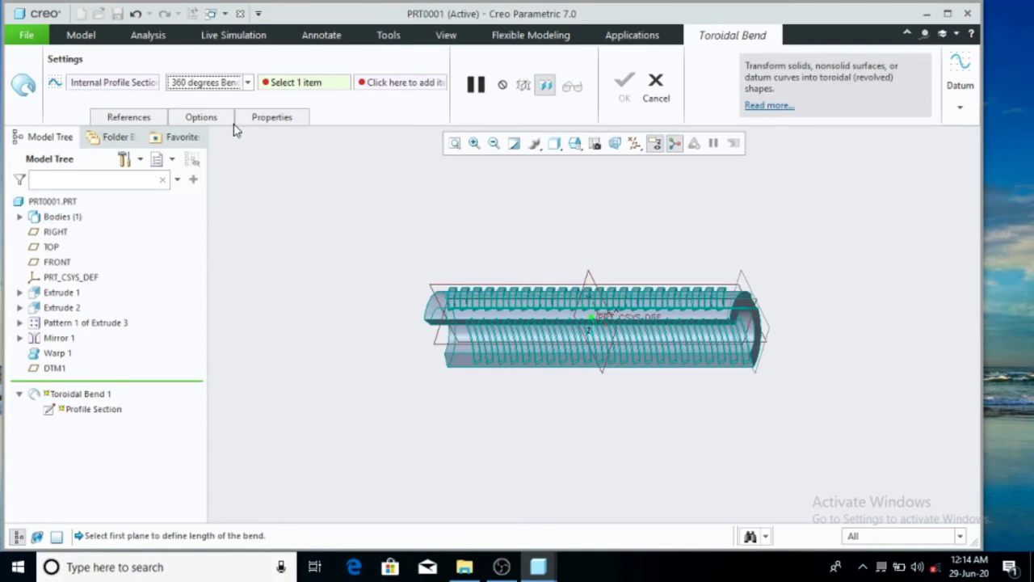
pyautogui.click(741, 279)
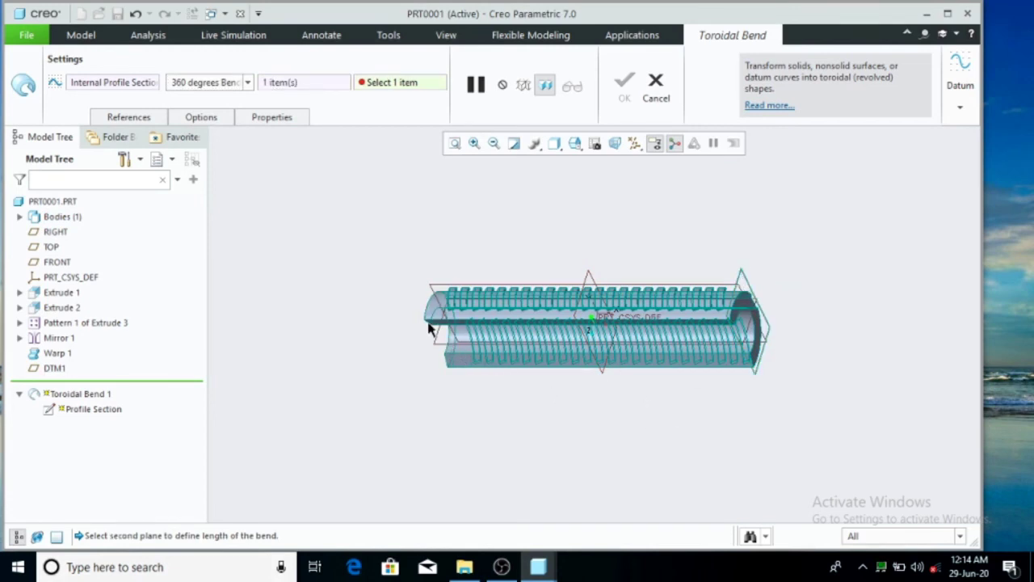
pyautogui.click(428, 323)
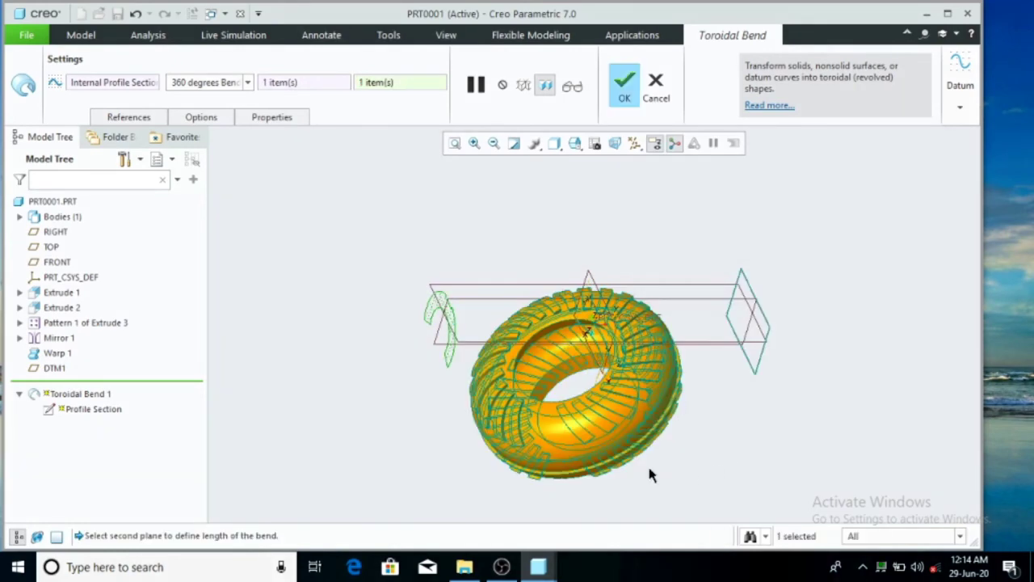
pyautogui.click(625, 91)
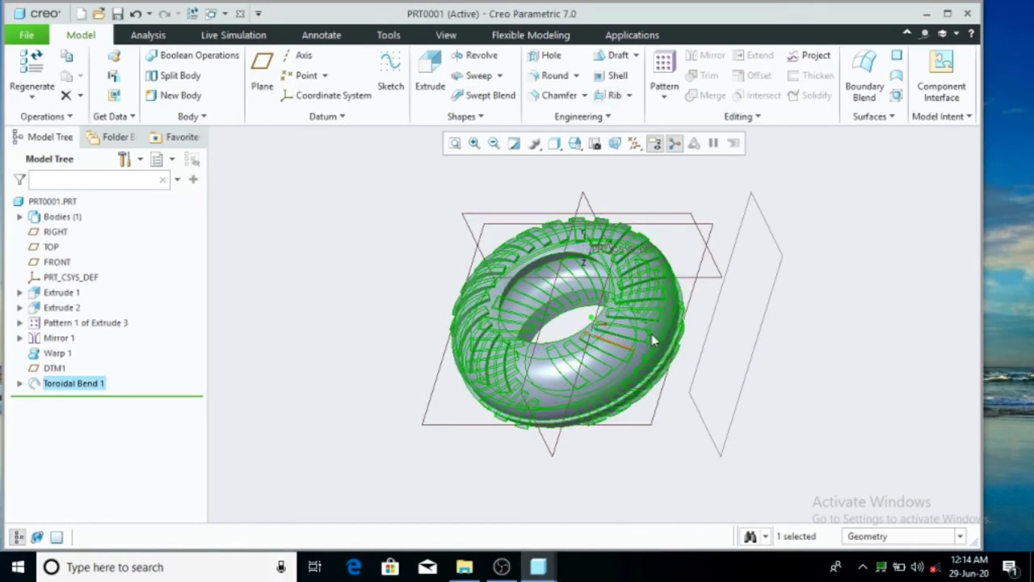
# Turn off the display of all datum axes, points, coordinate systems and planes, and select the whole tyre geometry
pyautogui.click(748, 292)
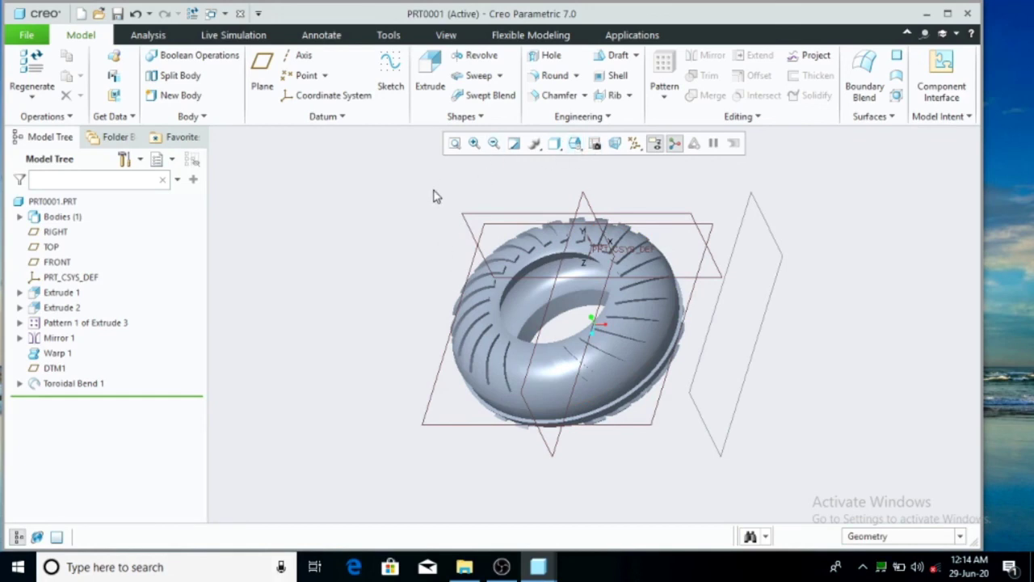
pyautogui.click(635, 145)
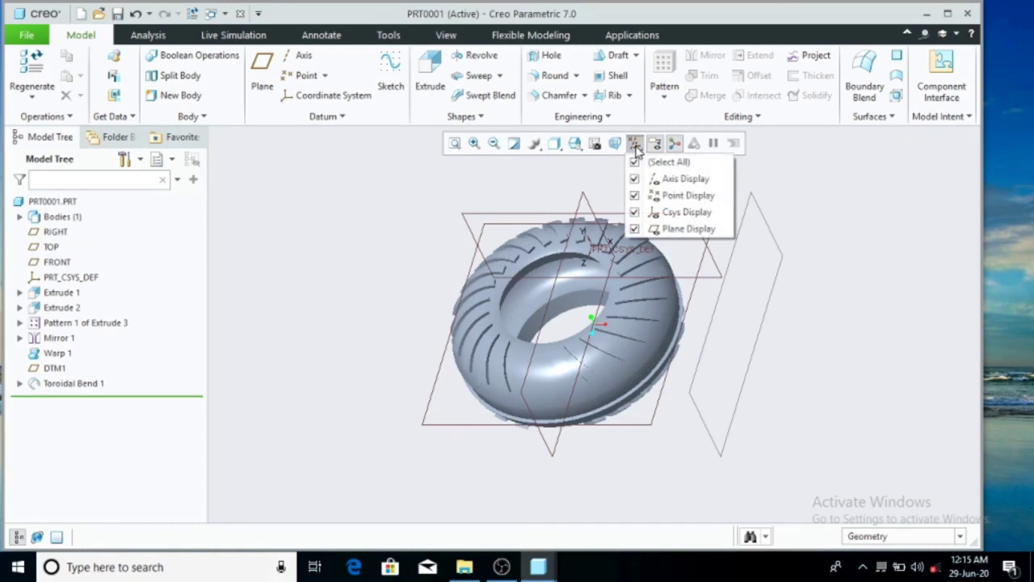
pyautogui.click(650, 164)
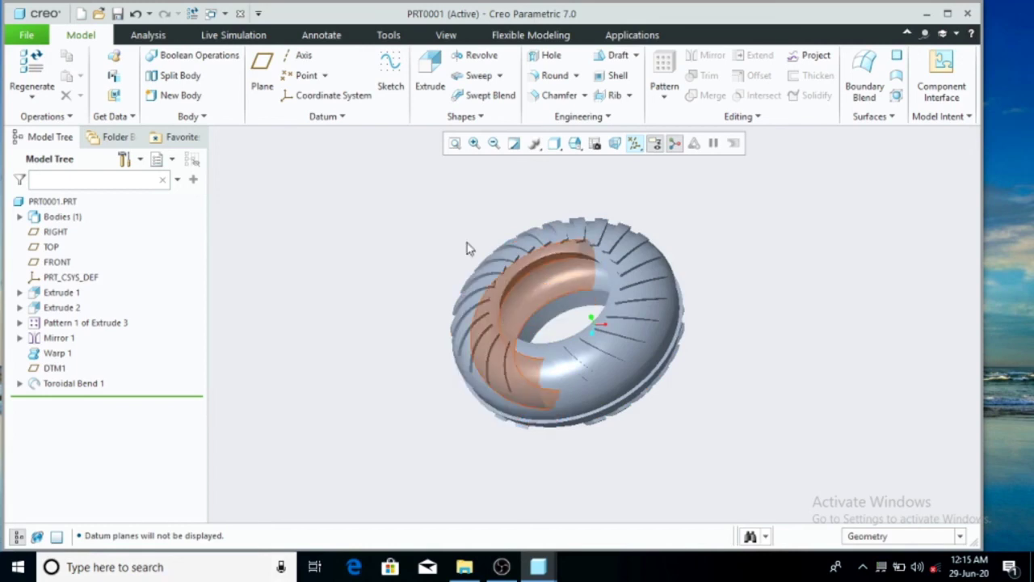
pyautogui.moveTo(420, 208); pyautogui.dragTo(794, 492)
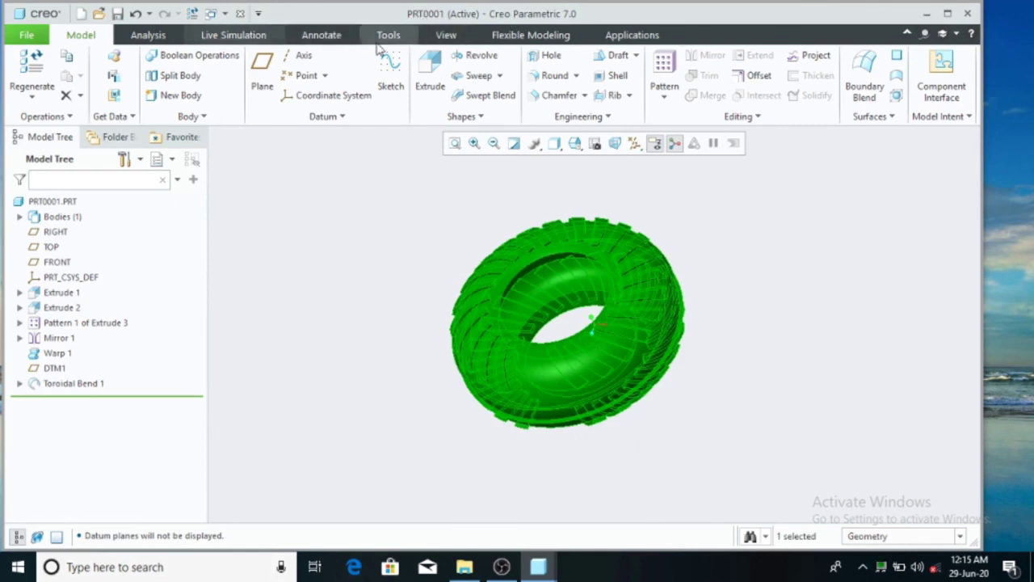
pyautogui.click(620, 37)
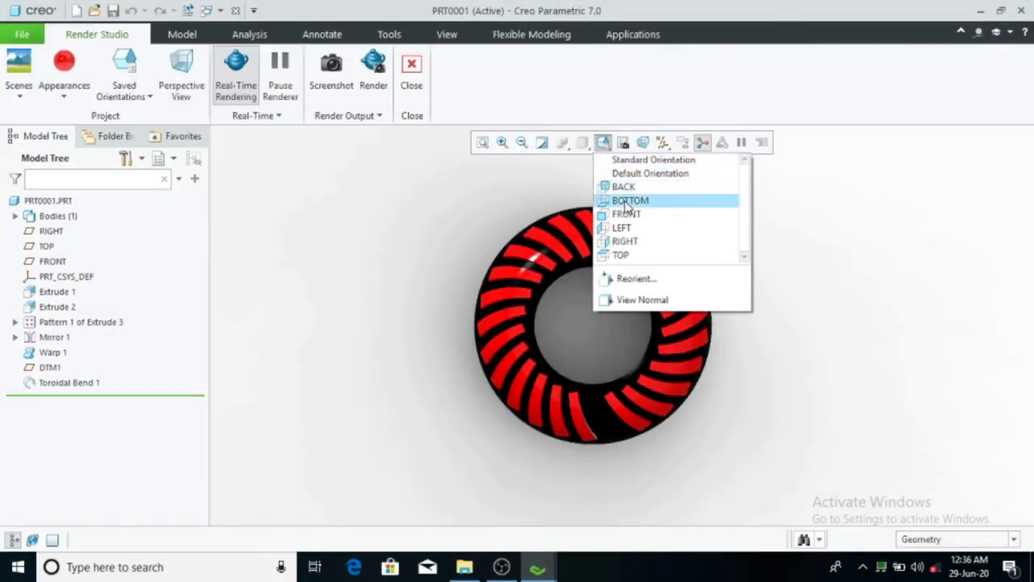
# Examine the rendered tyre in the BACK, BOTTOM, FRONT, RIGHT and TOP orientations
pyautogui.click(627, 188)
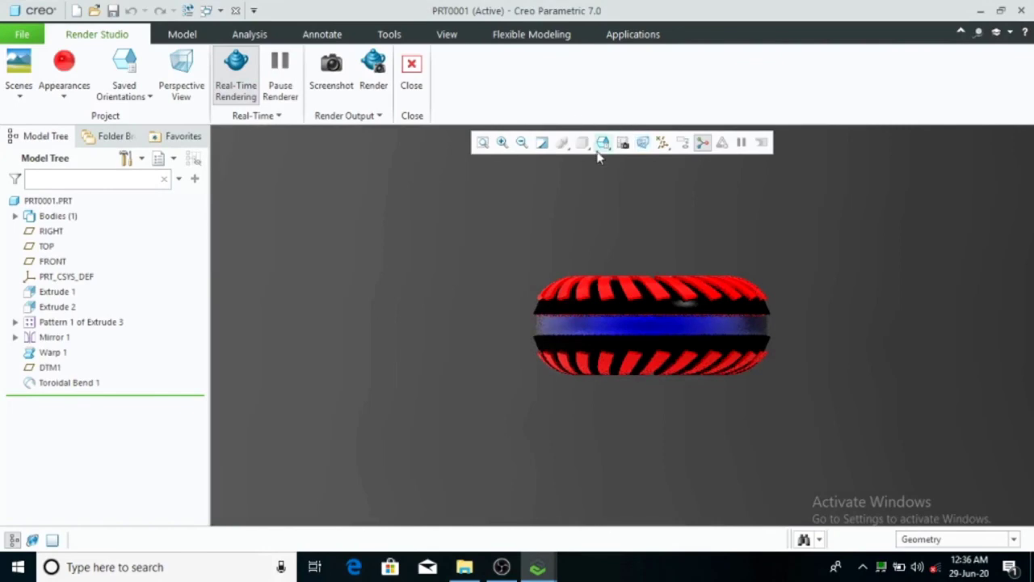
pyautogui.click(603, 149)
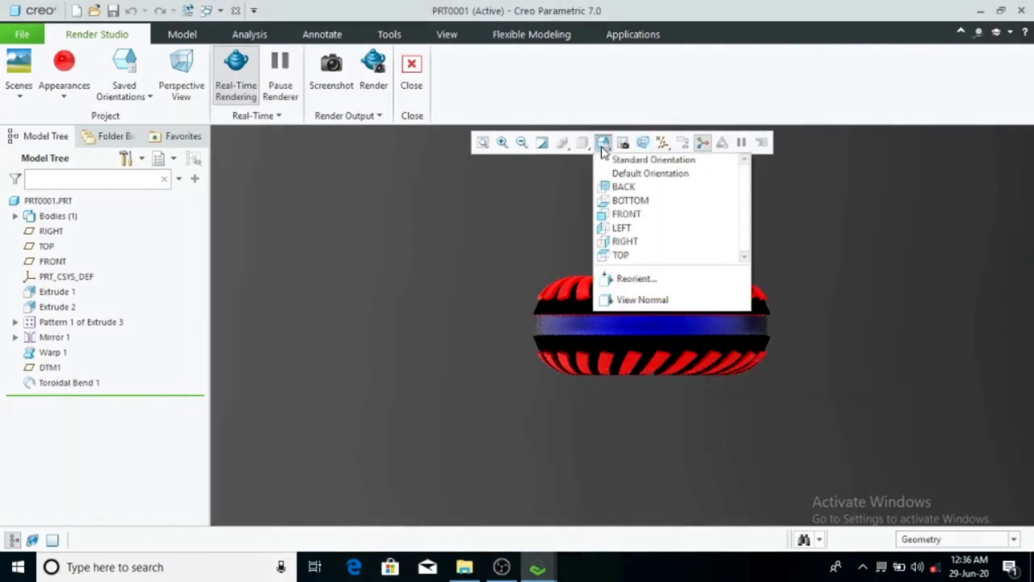
pyautogui.click(615, 199)
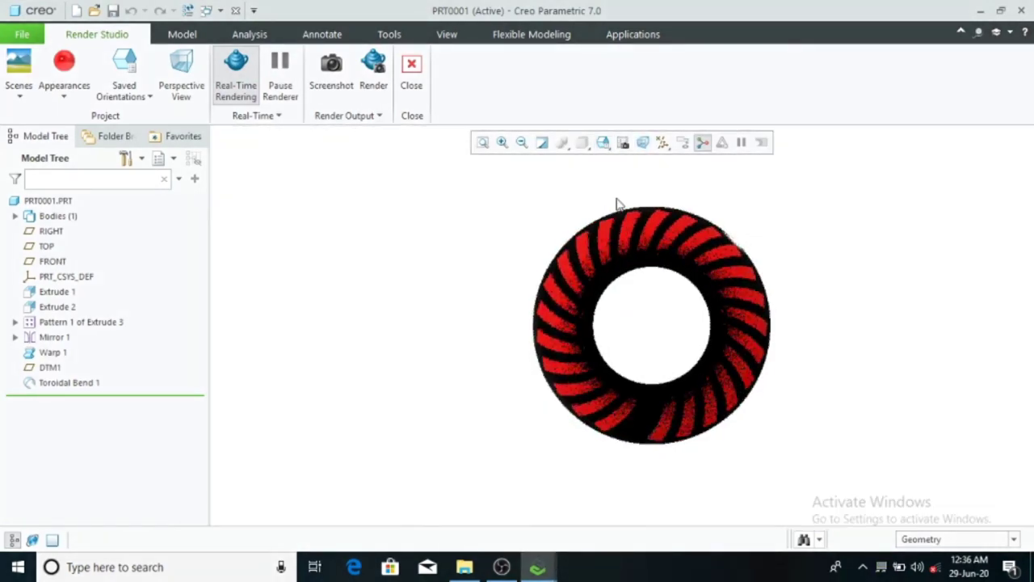
pyautogui.click(602, 145)
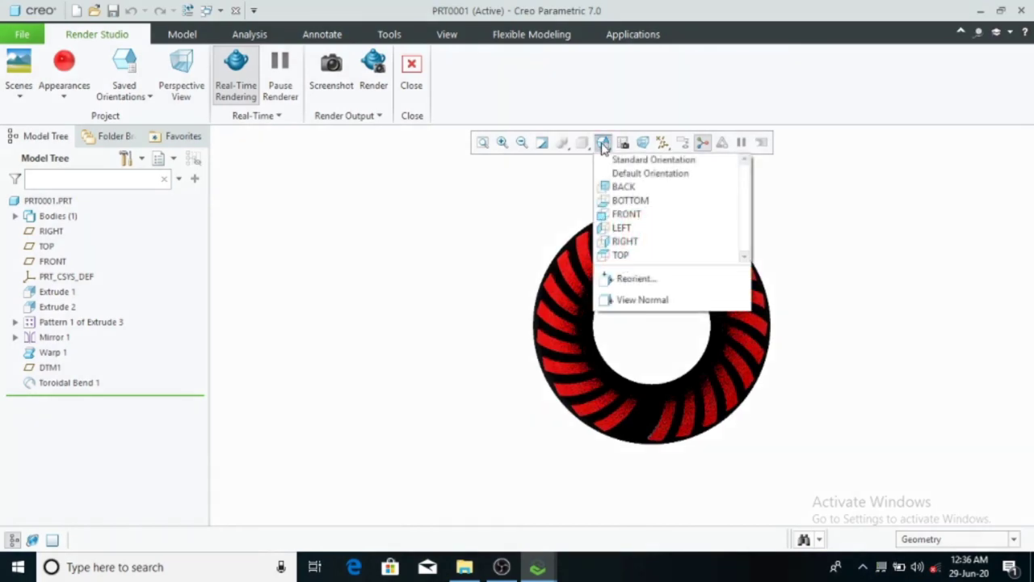
pyautogui.click(616, 217)
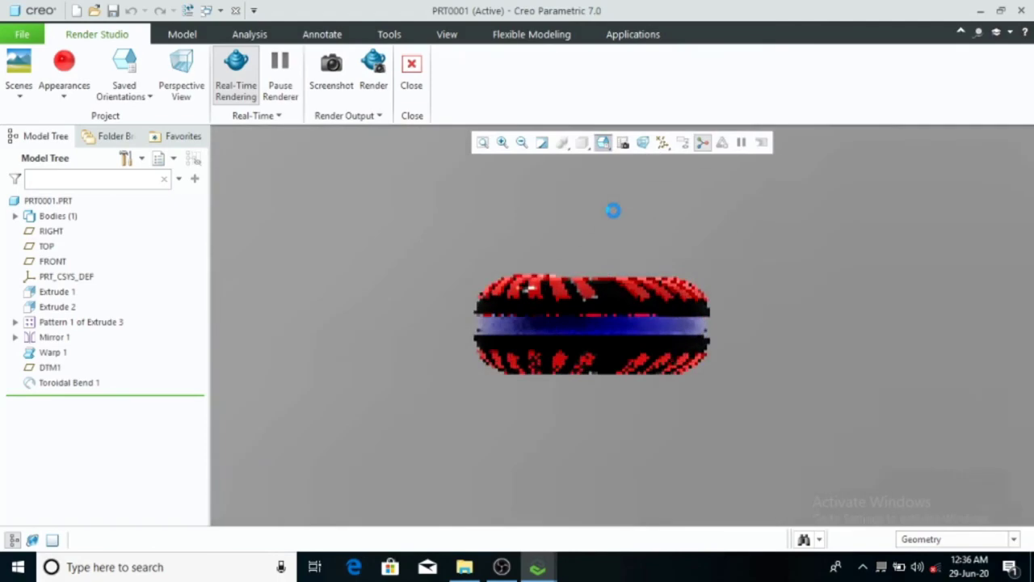
pyautogui.click(602, 143)
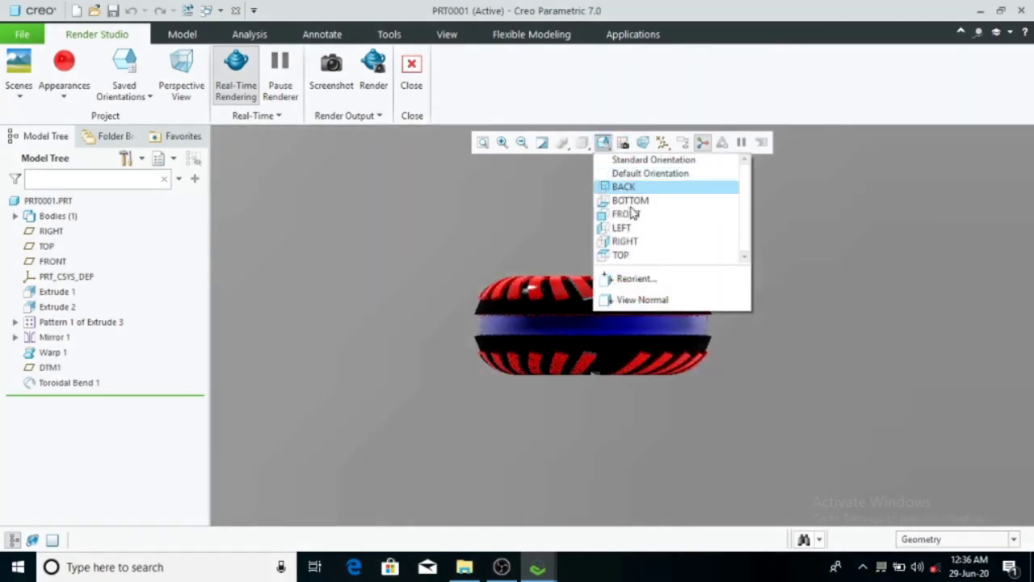
pyautogui.click(633, 242)
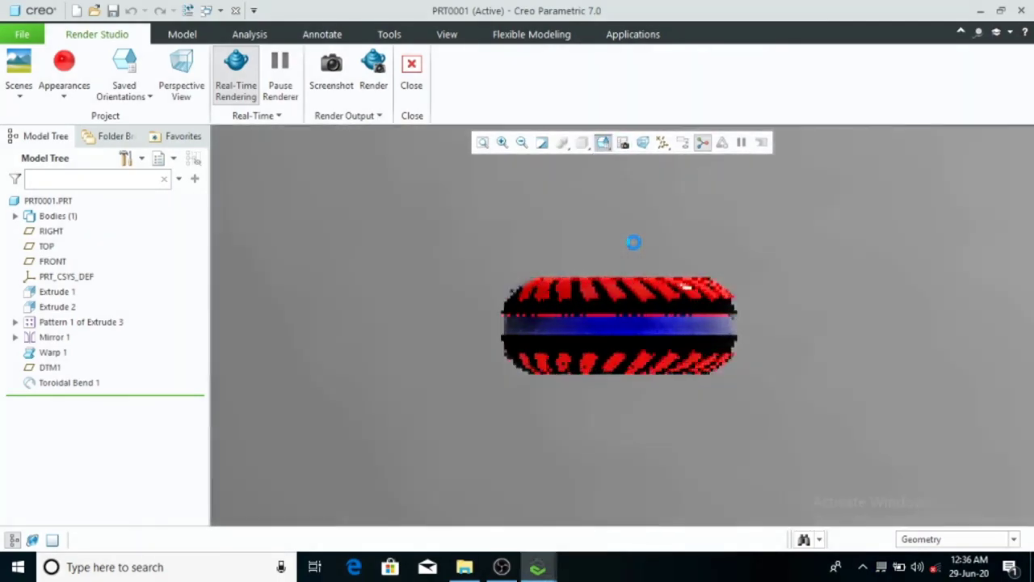
pyautogui.click(602, 143)
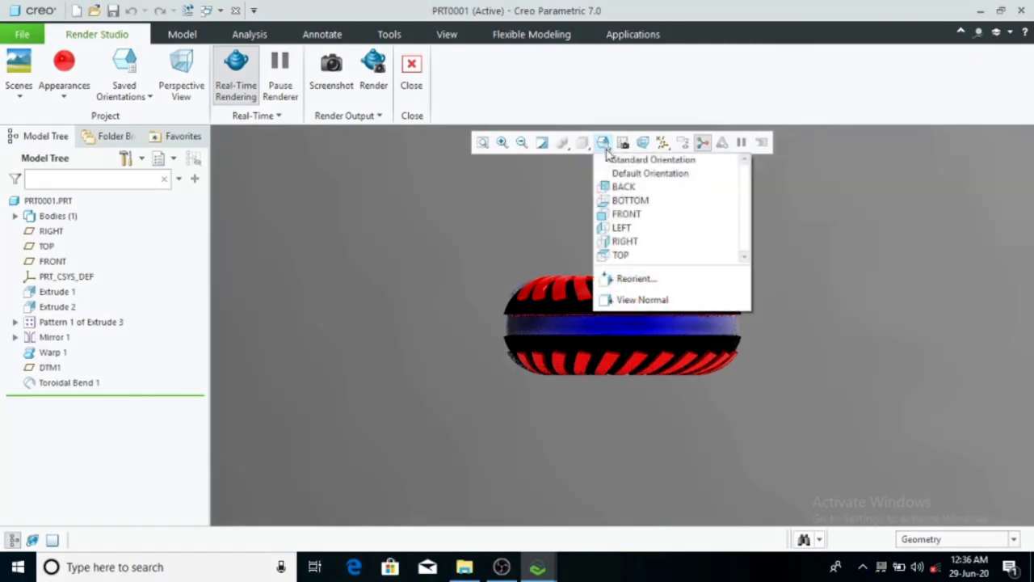
pyautogui.click(633, 255)
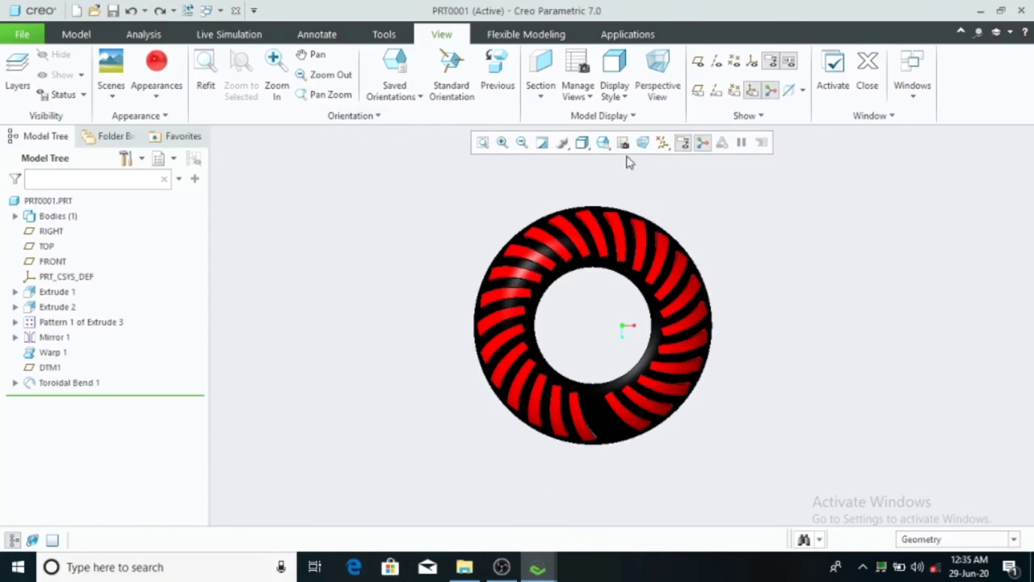
# Open Render Studio for the coloured tyre and apply the outdoor road scene as the render environment
pyautogui.click(636, 36)
pyautogui.click(537, 88)
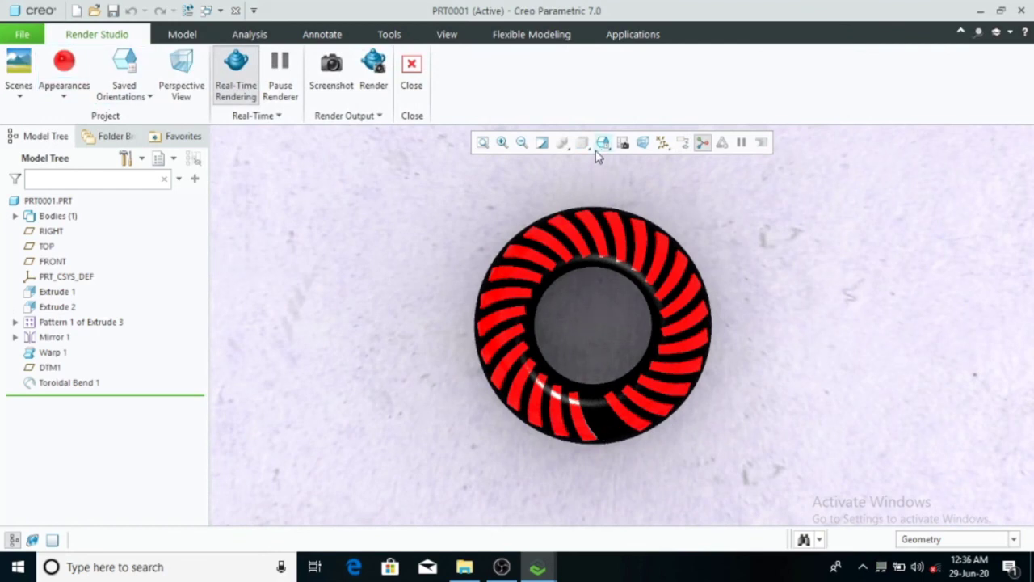
pyautogui.click(17, 81)
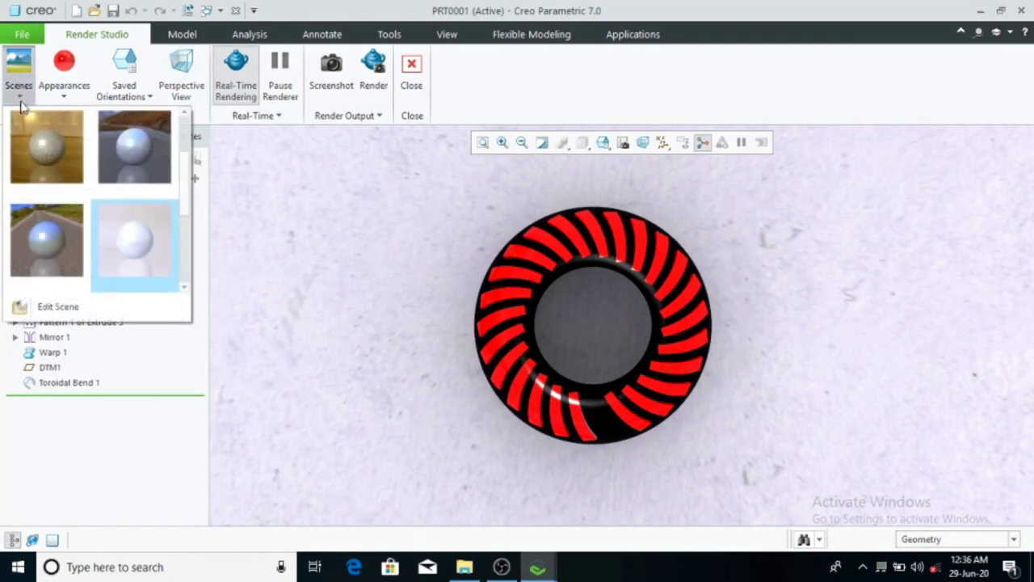
pyautogui.click(50, 235)
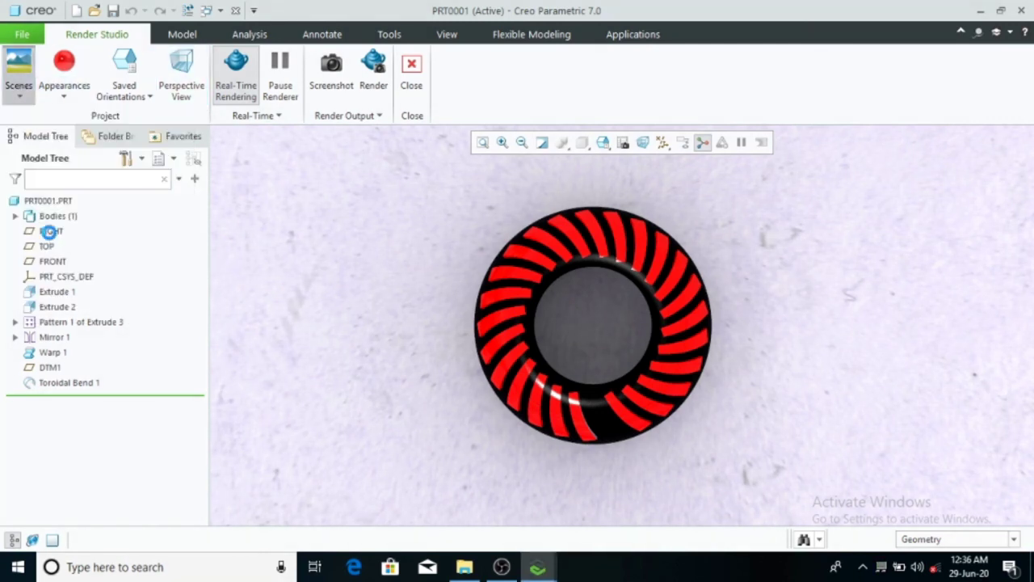